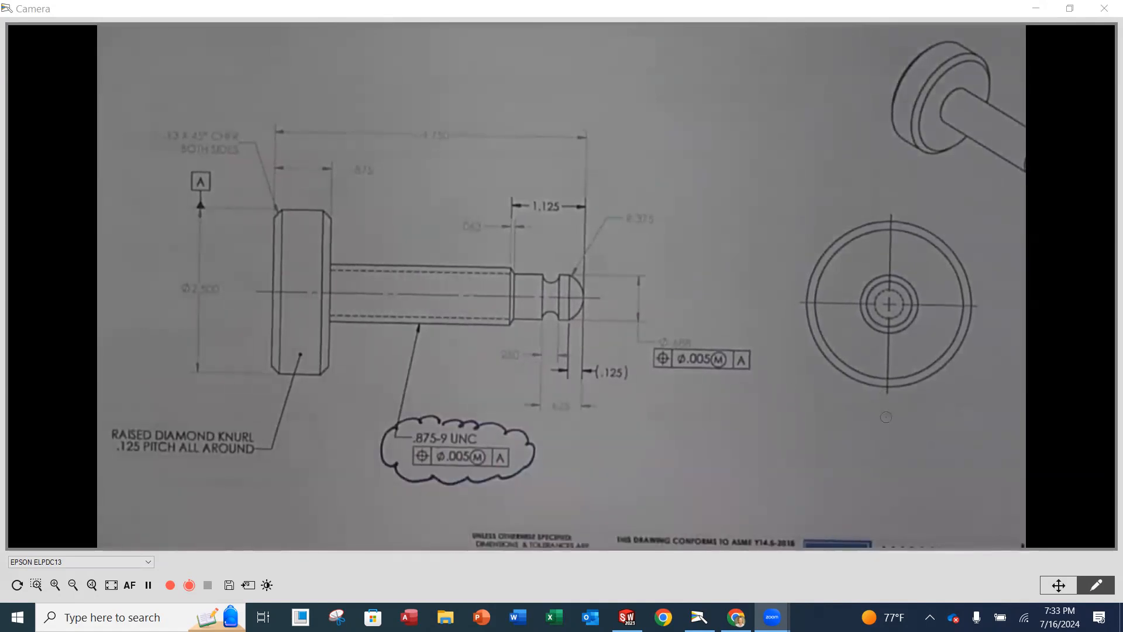
Step: Switch to SOLIDWORKS and create a new part from an inch (IPS) part template
left_click(627, 617)
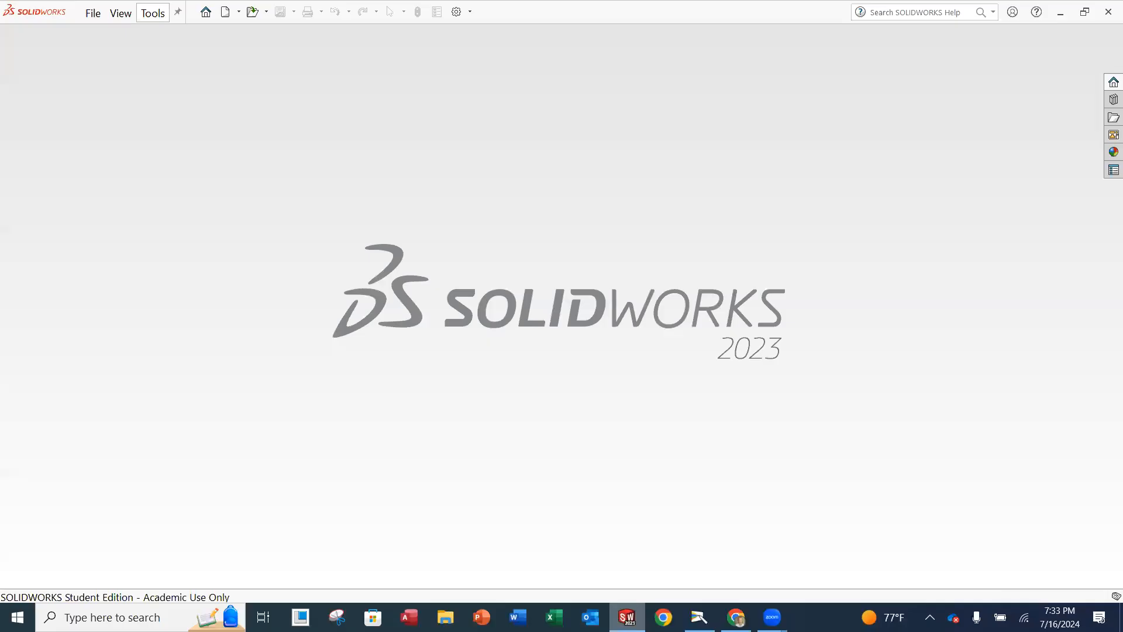
left_click(226, 12)
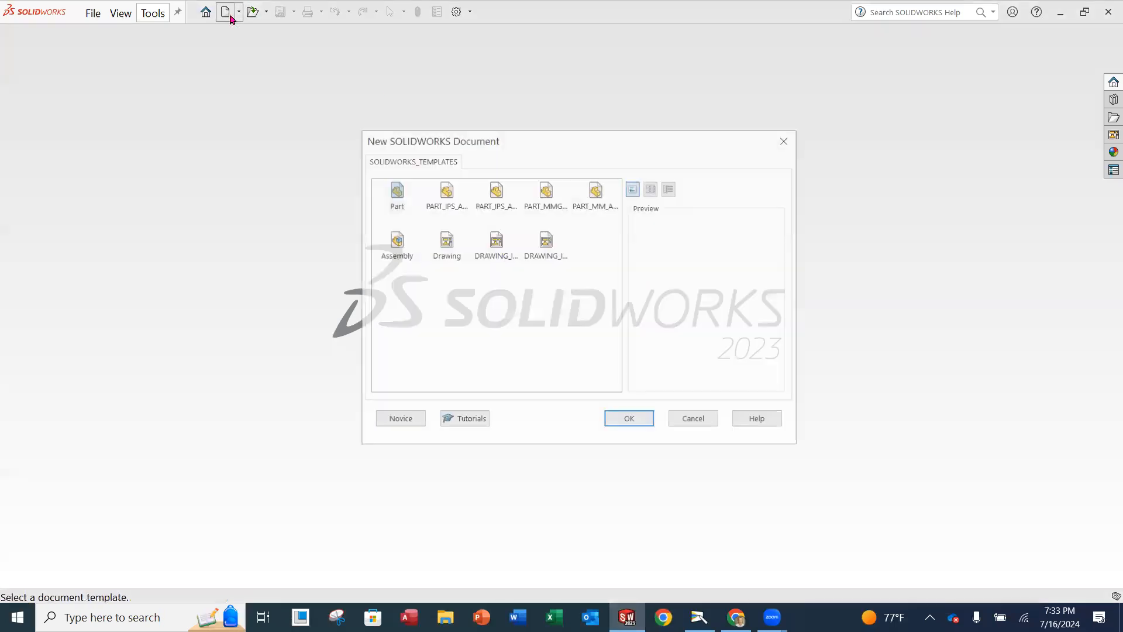
left_click(497, 193)
left_click(621, 421)
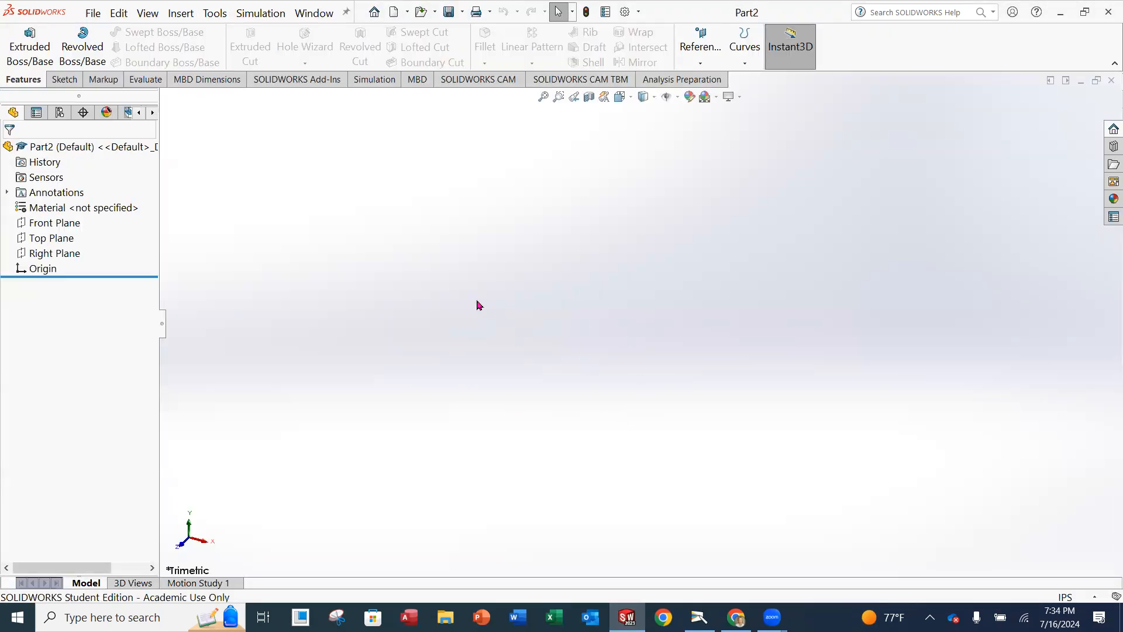
Step: Start a Revolved Boss/Base sketch on the Front Plane and draw a horizontal centerline about 7 in long from the origin
left_click(92, 49)
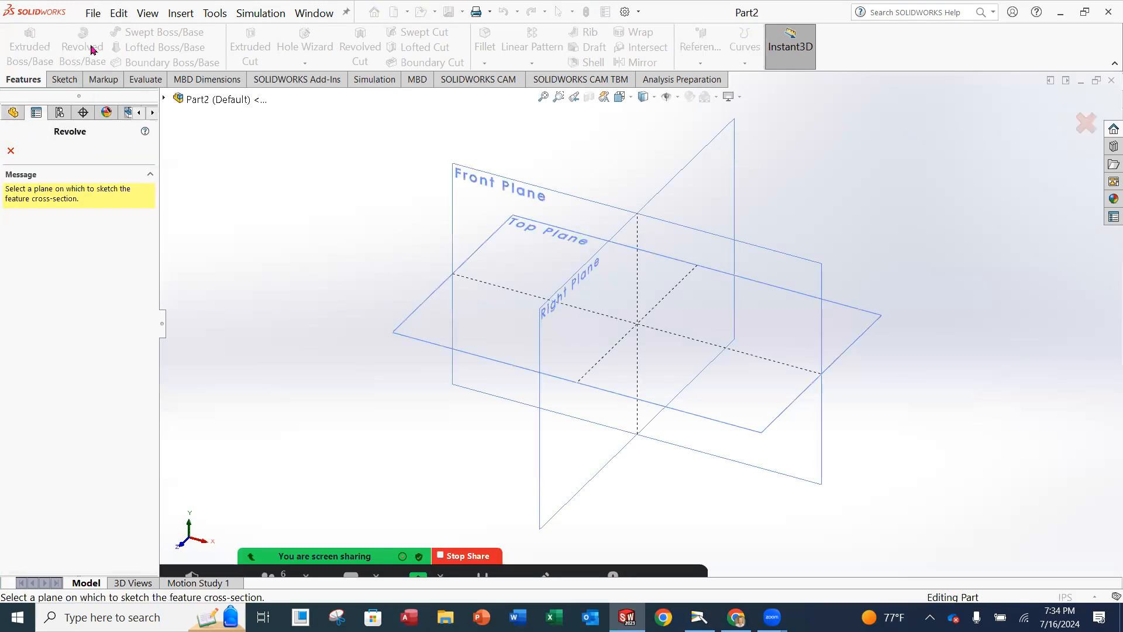
left_click(560, 200)
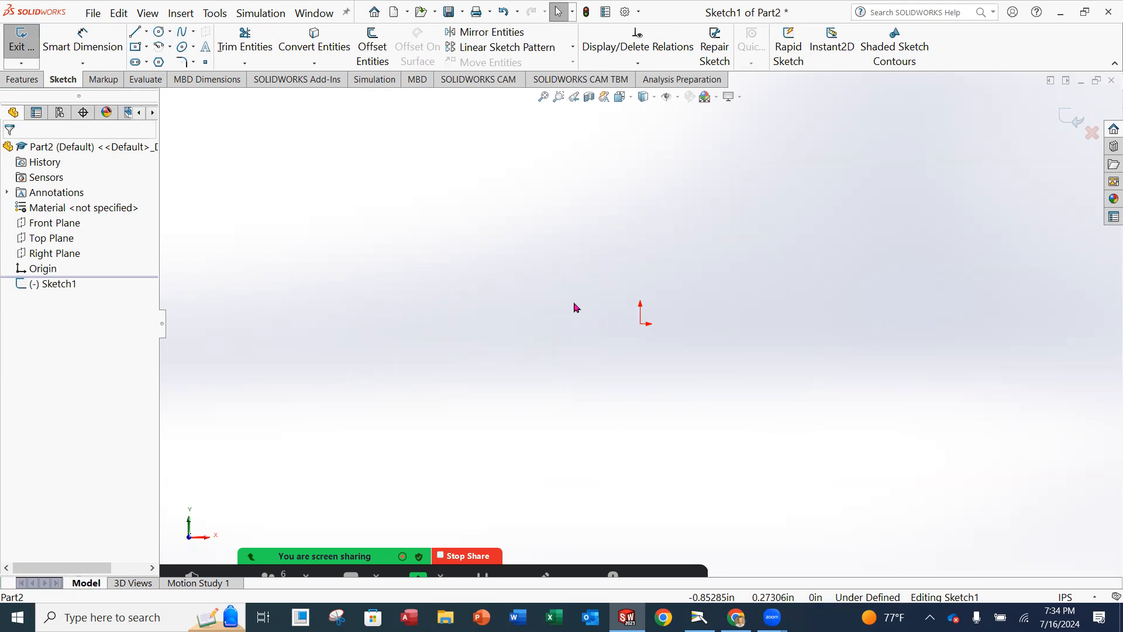
left_click(147, 35)
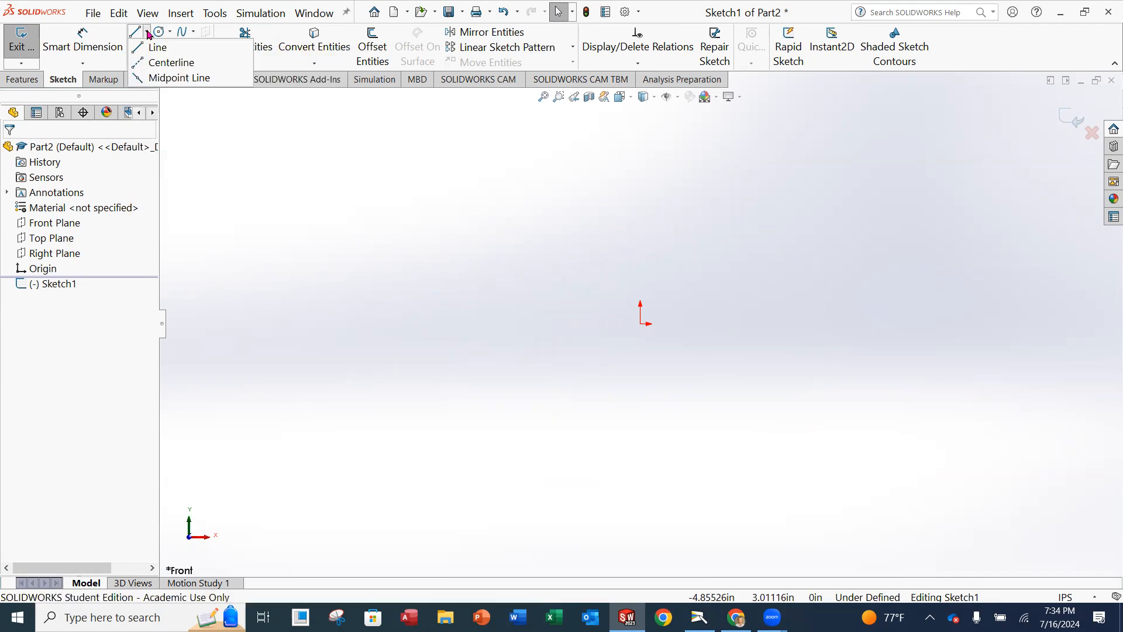
left_click(165, 62)
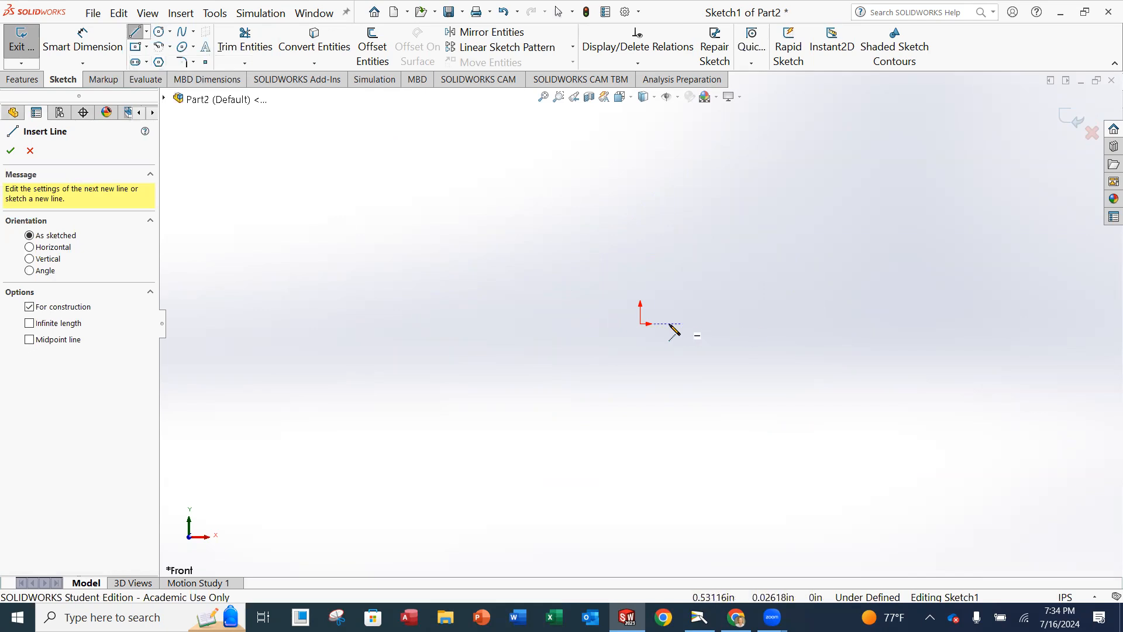
left_click(641, 323)
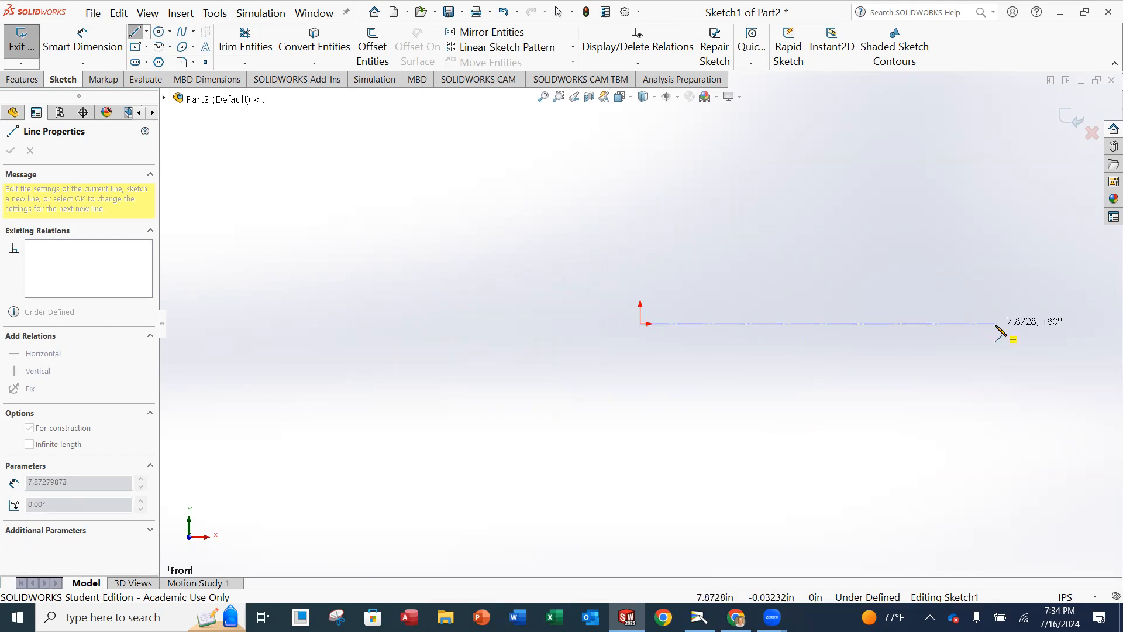
left_click(956, 324)
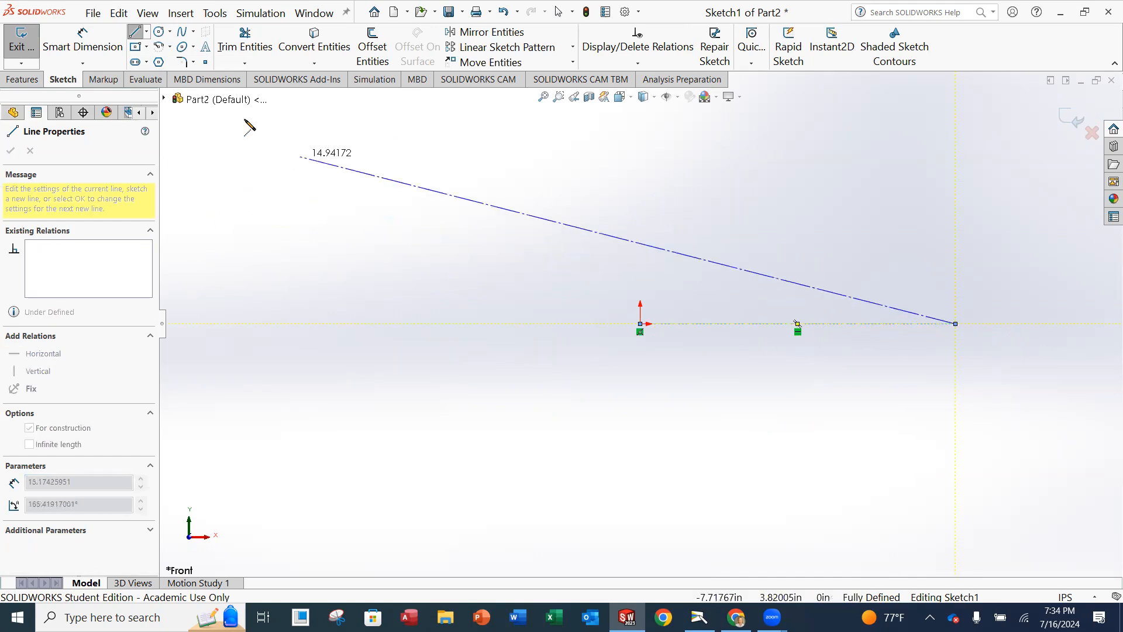
key("Escape")
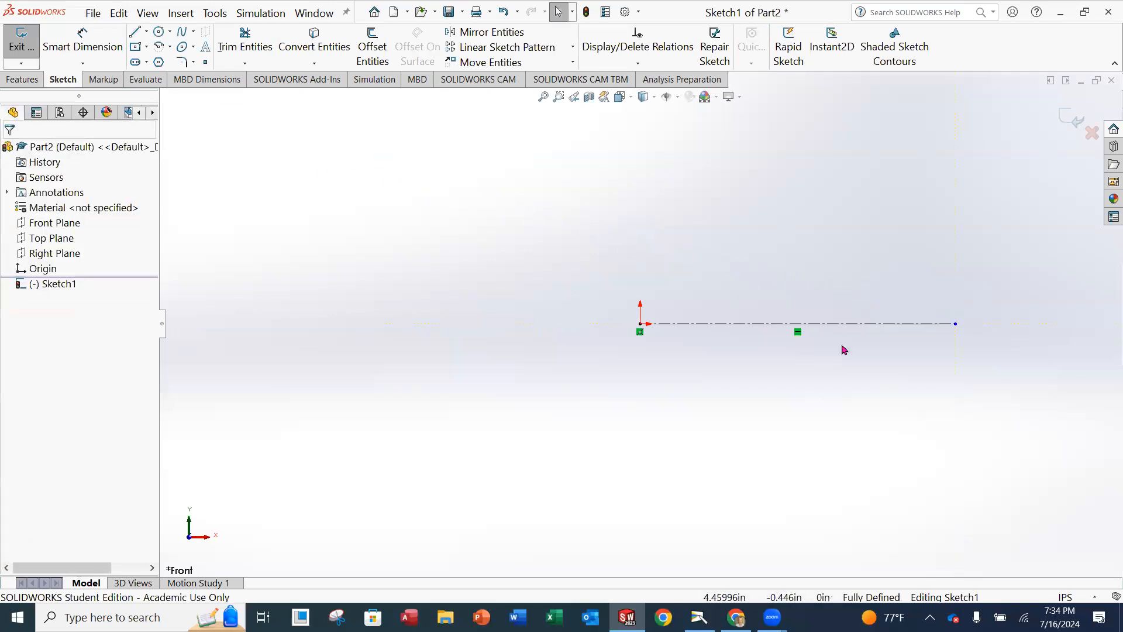
Step: Sketch the knob head's half outline with lines from the origin, about 2.4 in high and 0.87 in wide, stepping back down to shaft height
scroll(942, 344, "down", 2)
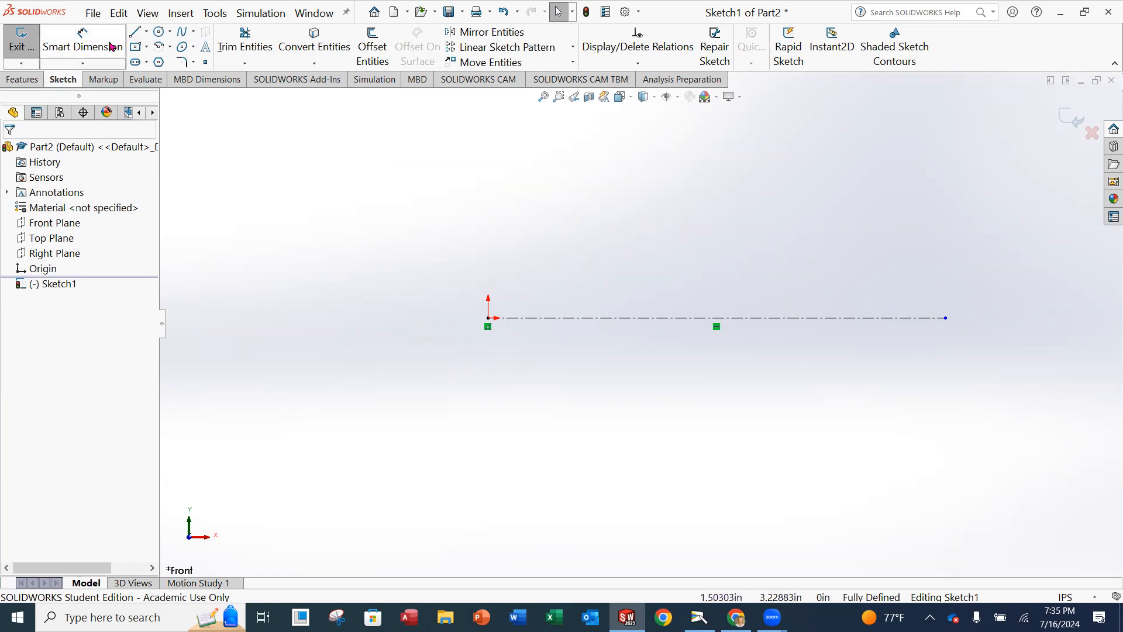
left_click(135, 32)
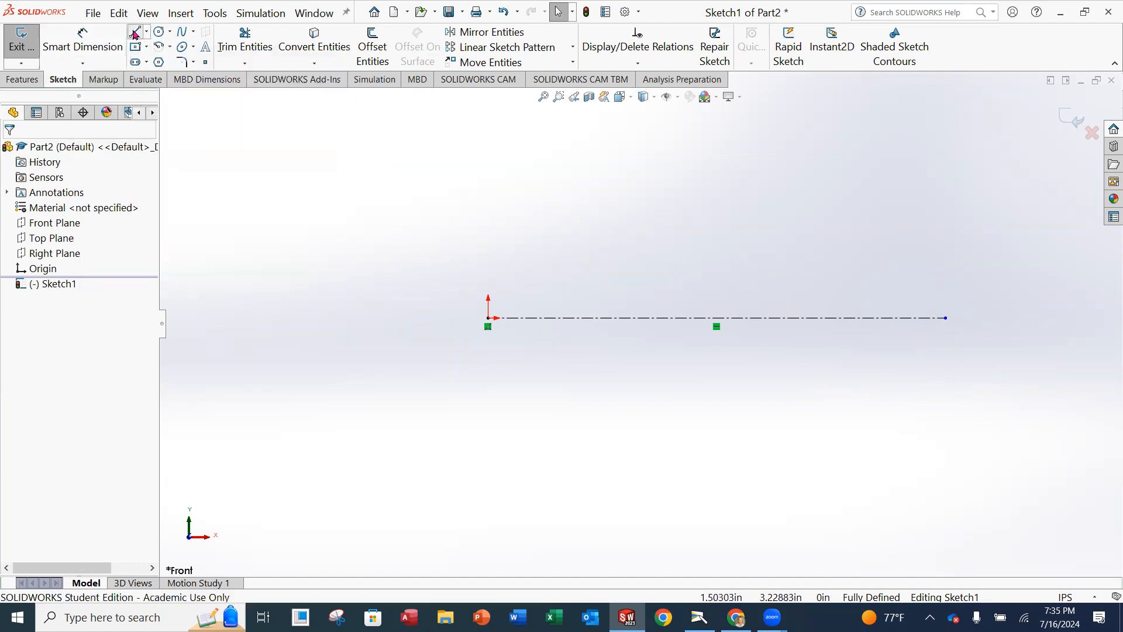
left_click(490, 317)
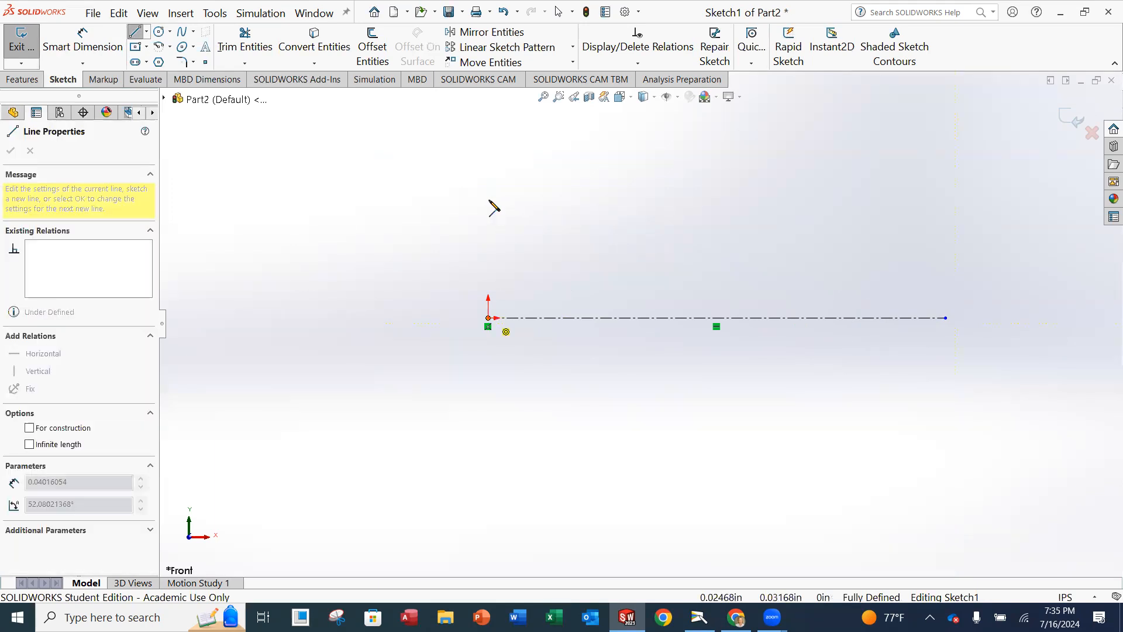
left_click(489, 160)
left_click(546, 160)
left_click(546, 239)
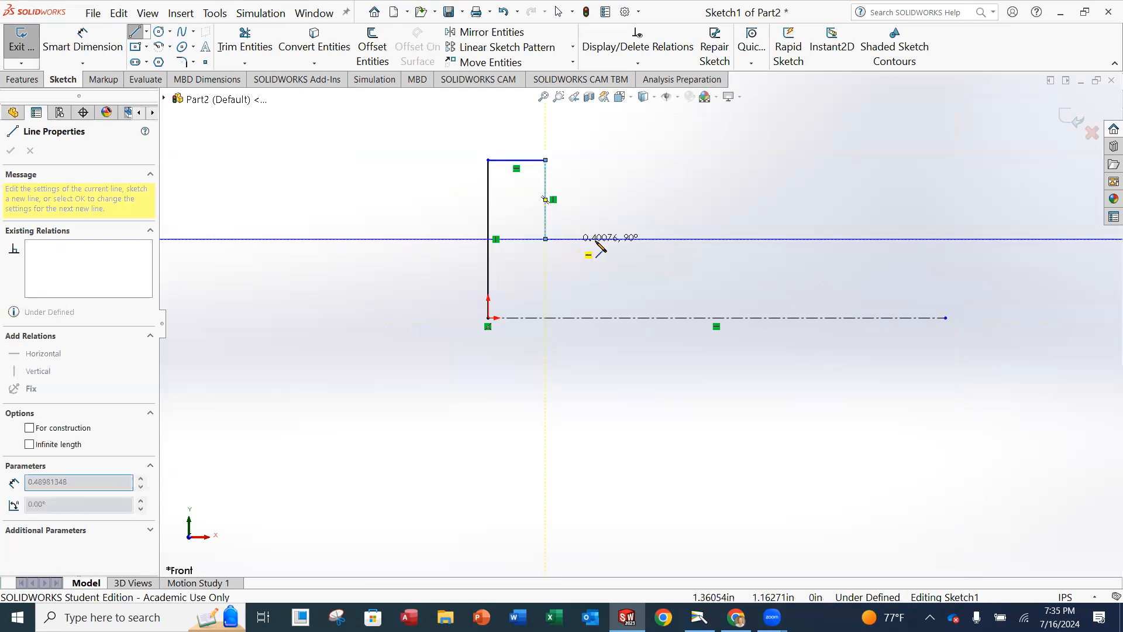
Step: Continue the profile with a horizontal shaft line, a short 45° shoulder, a lower horizontal tip line and a vertical end on the centerline
left_click(773, 239)
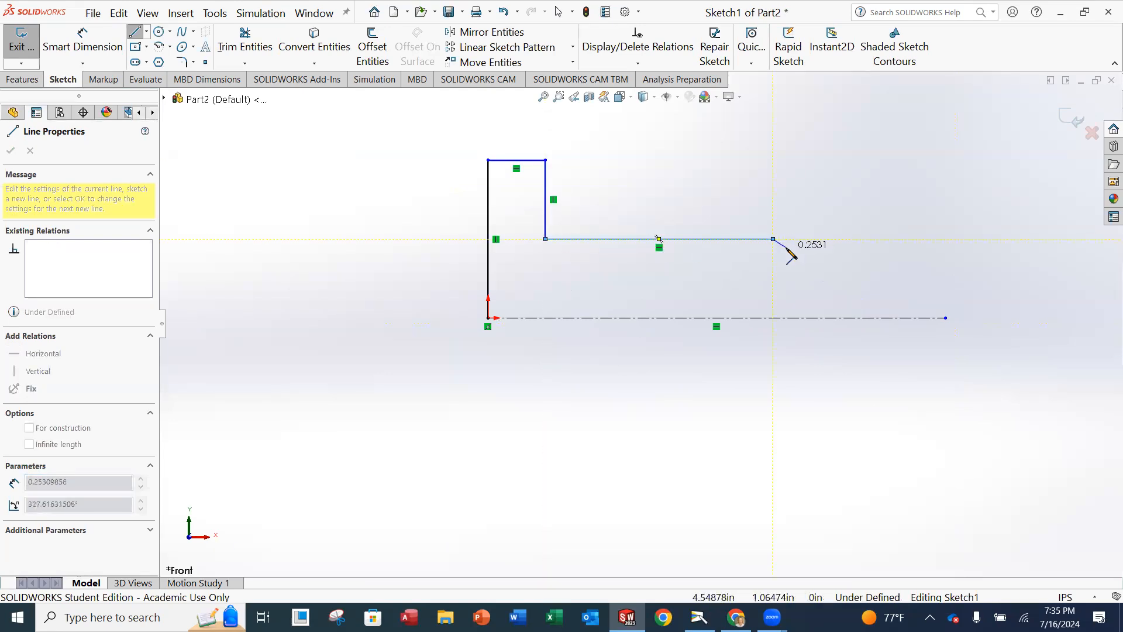
left_click(787, 252)
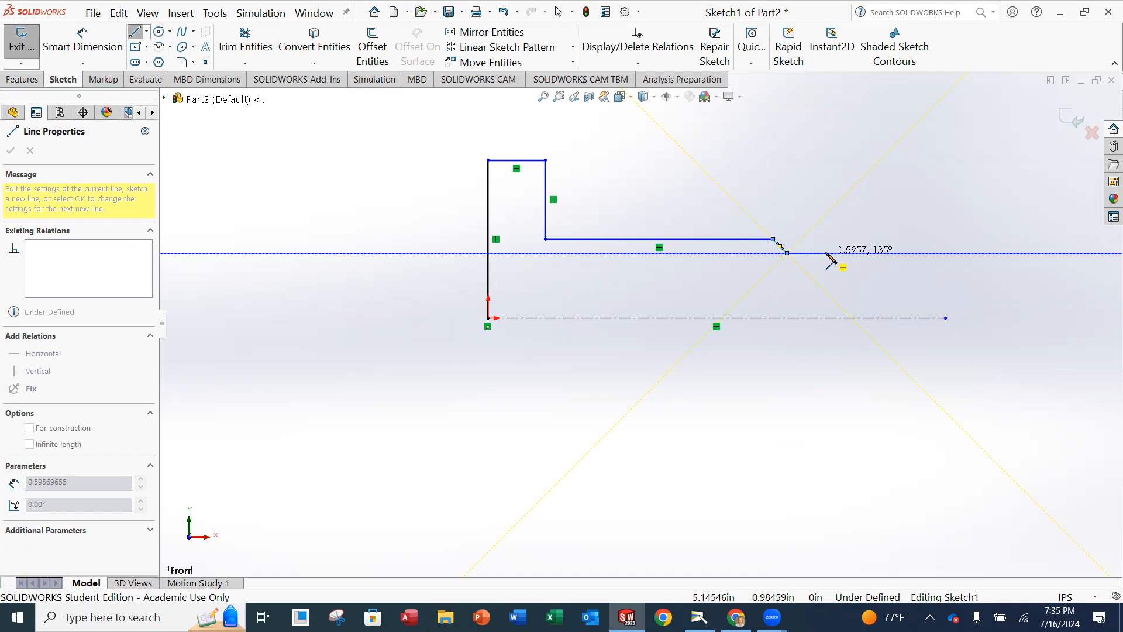
left_click(883, 253)
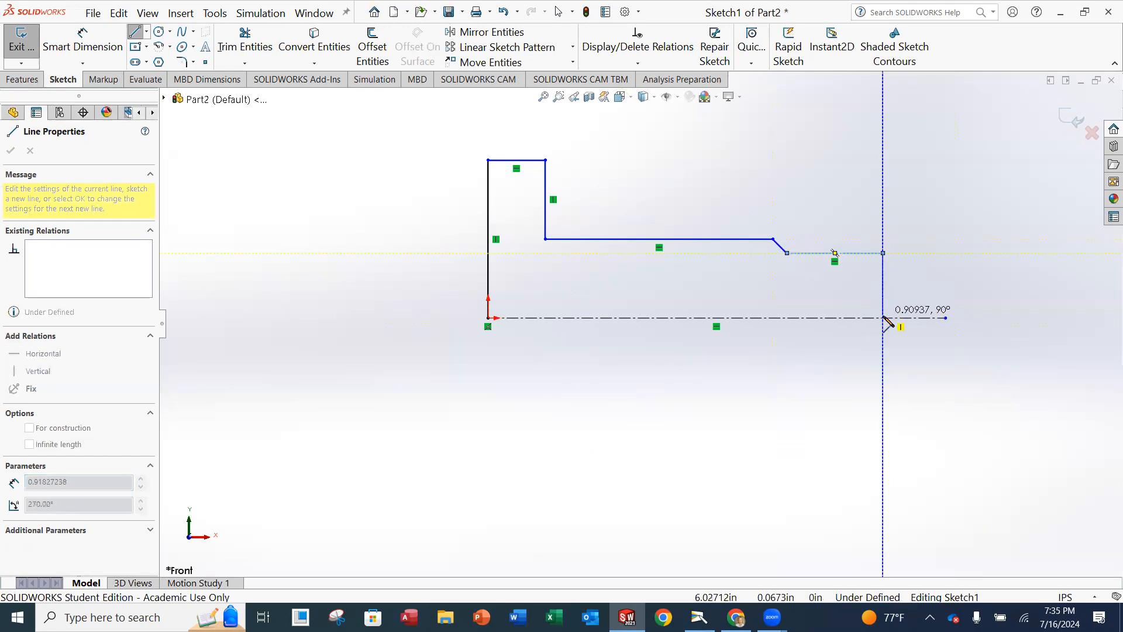
left_click(883, 318)
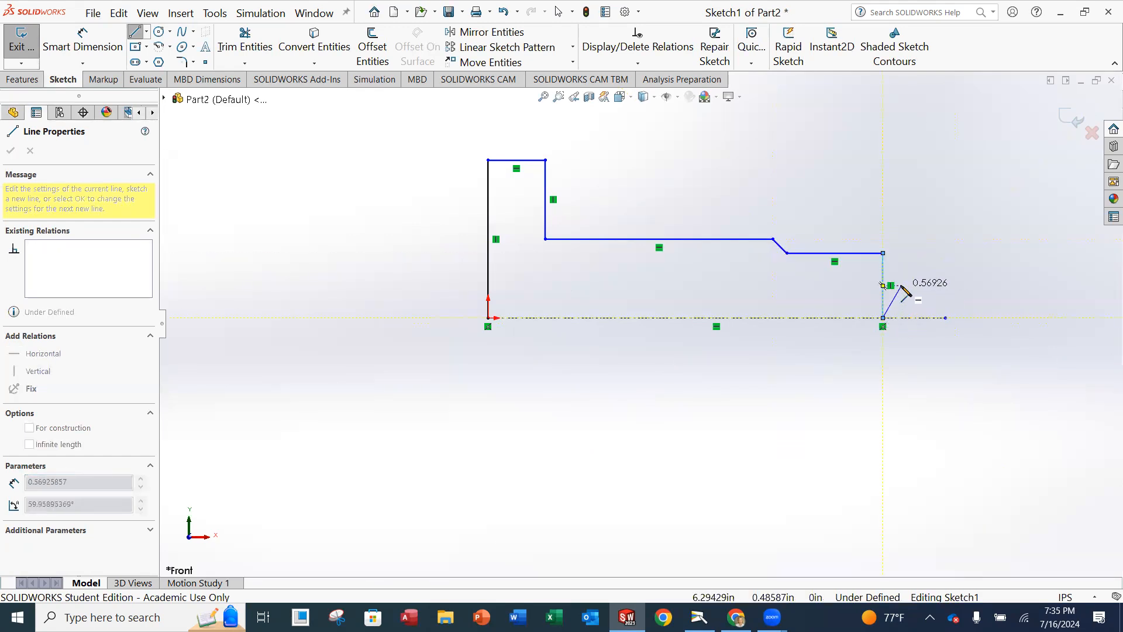
key("Escape")
Step: Dimension the head's diameter across the centerline as 2.5 in
scroll(819, 267, "up", 1)
scroll(716, 233, "down", 2)
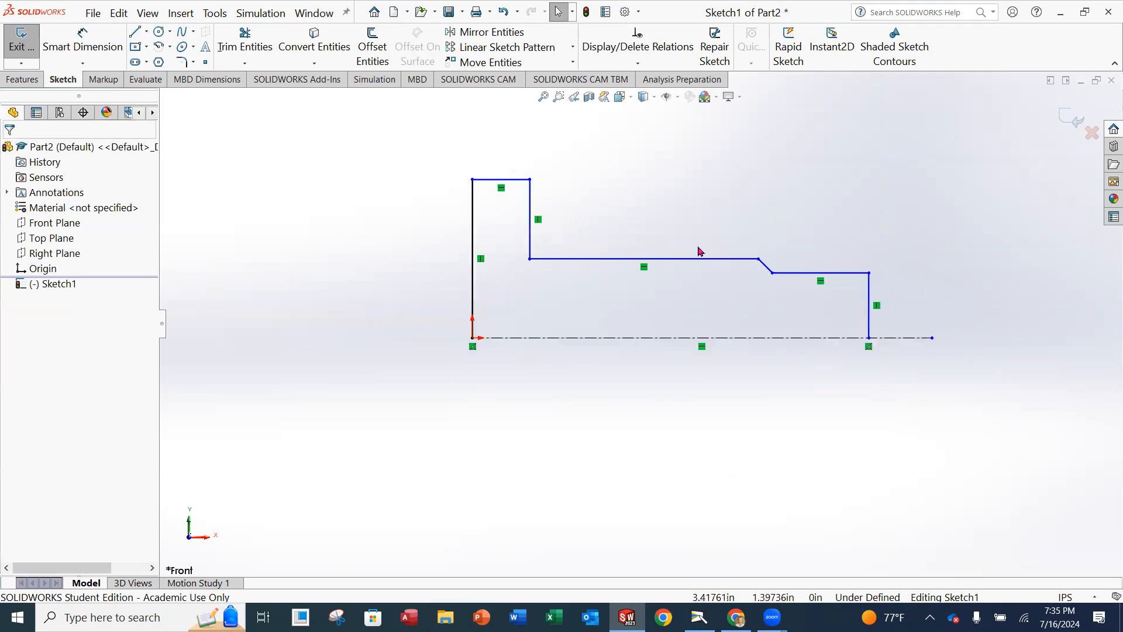
left_click(82, 41)
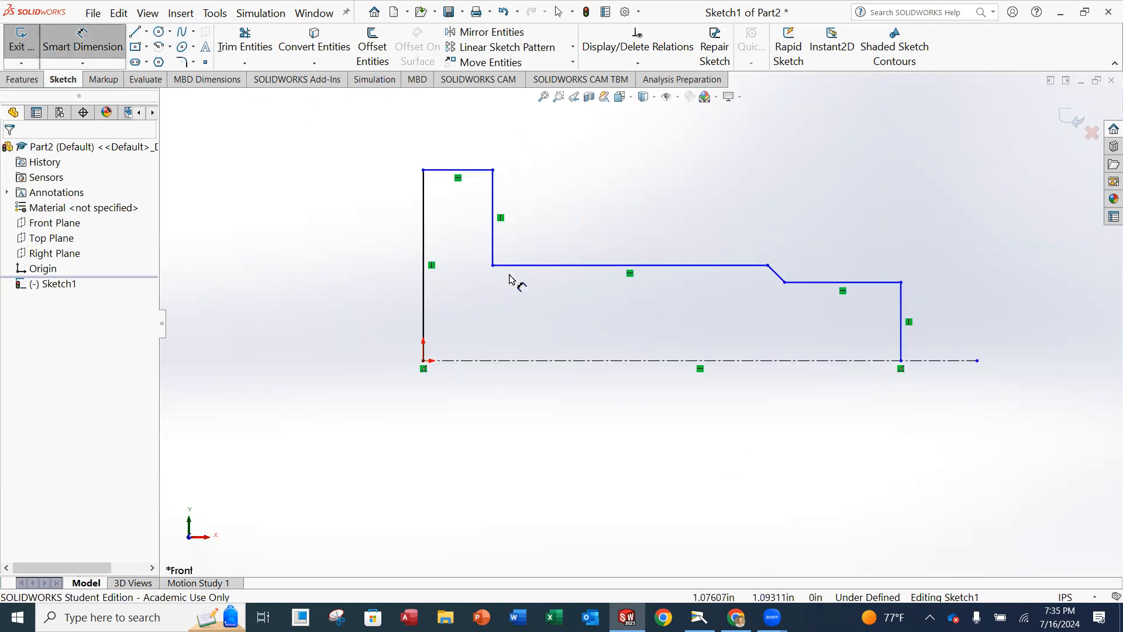
left_click(502, 360)
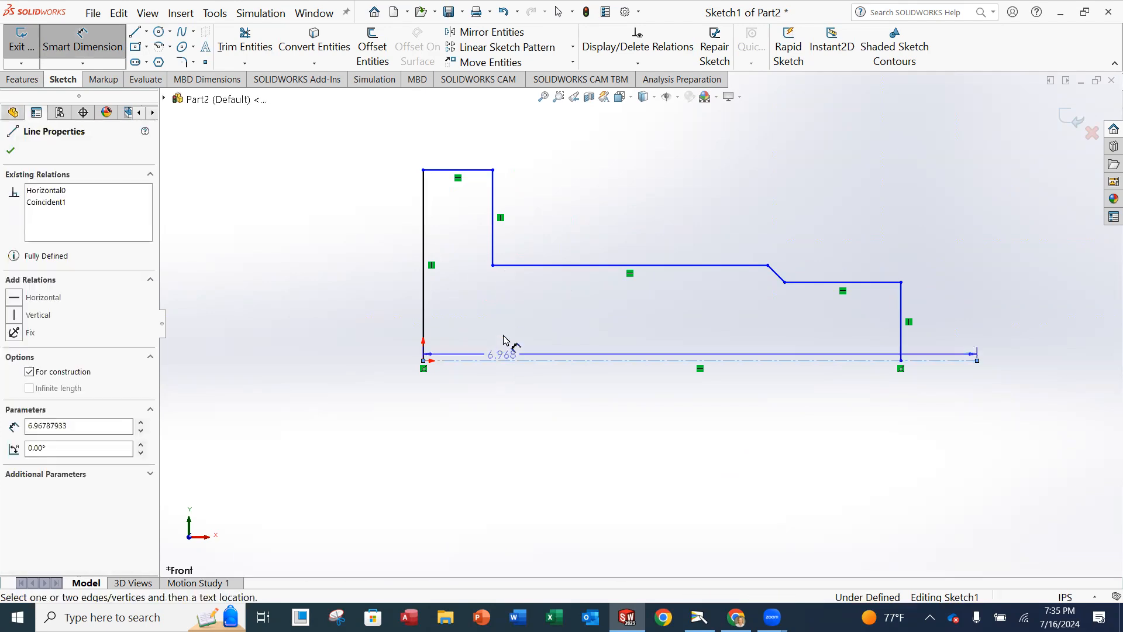
left_click(475, 171)
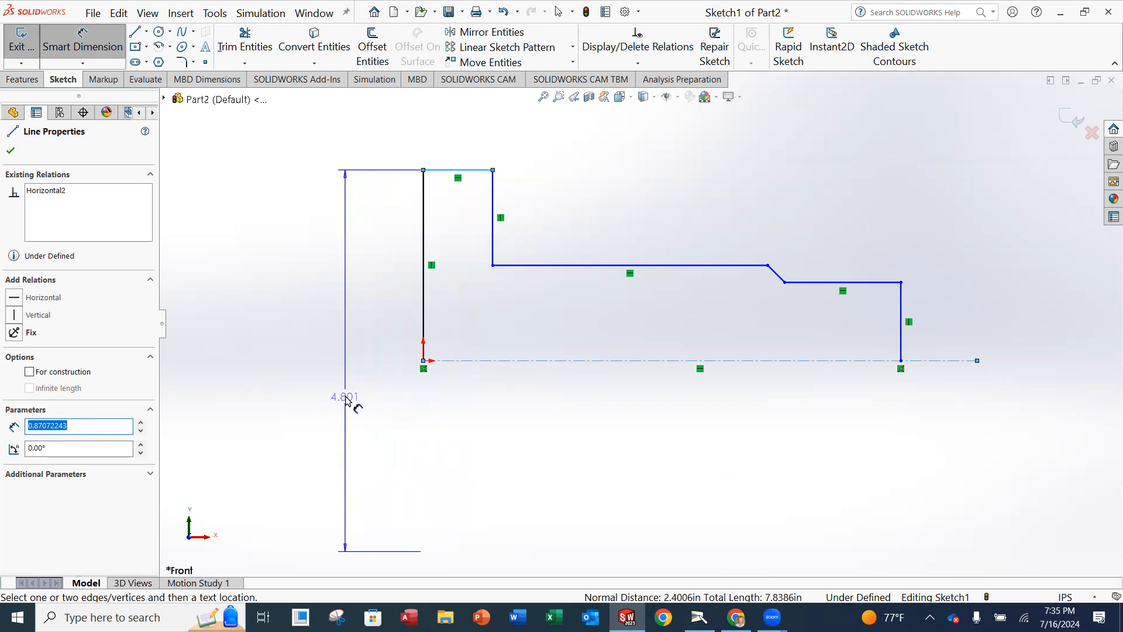
scroll(347, 401, "up", 1)
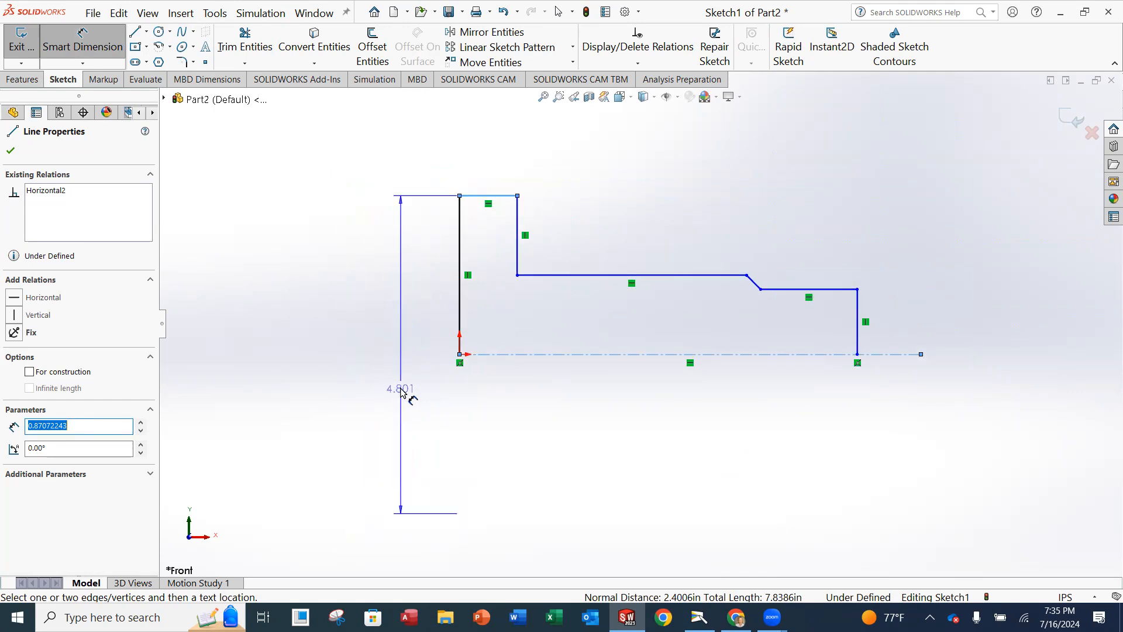
left_click(401, 392)
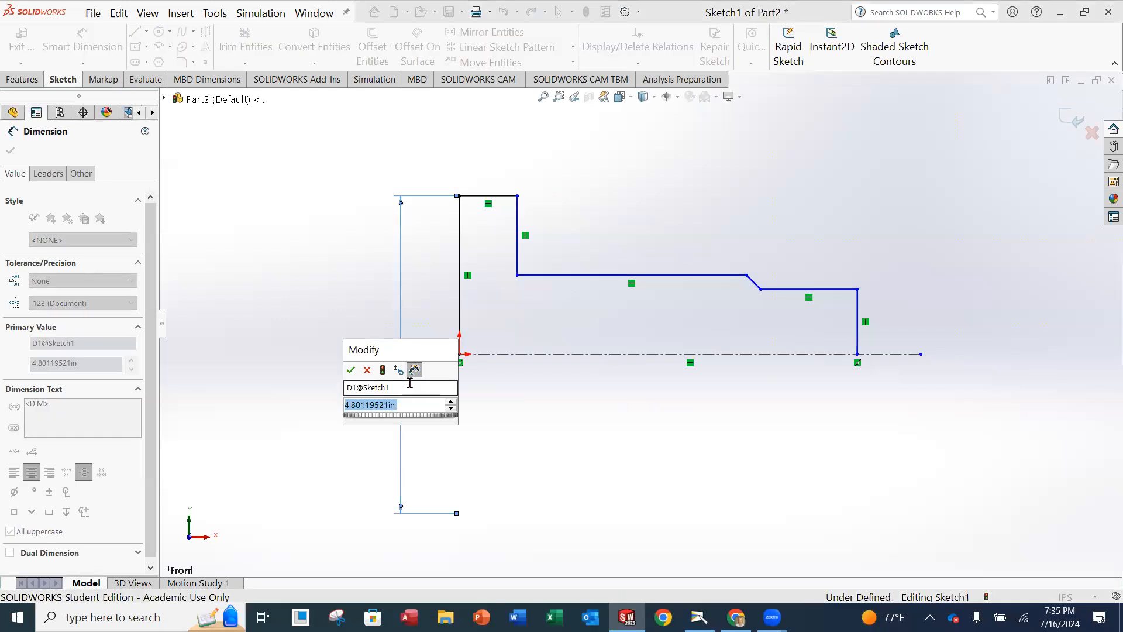
type("2.5")
key("Return")
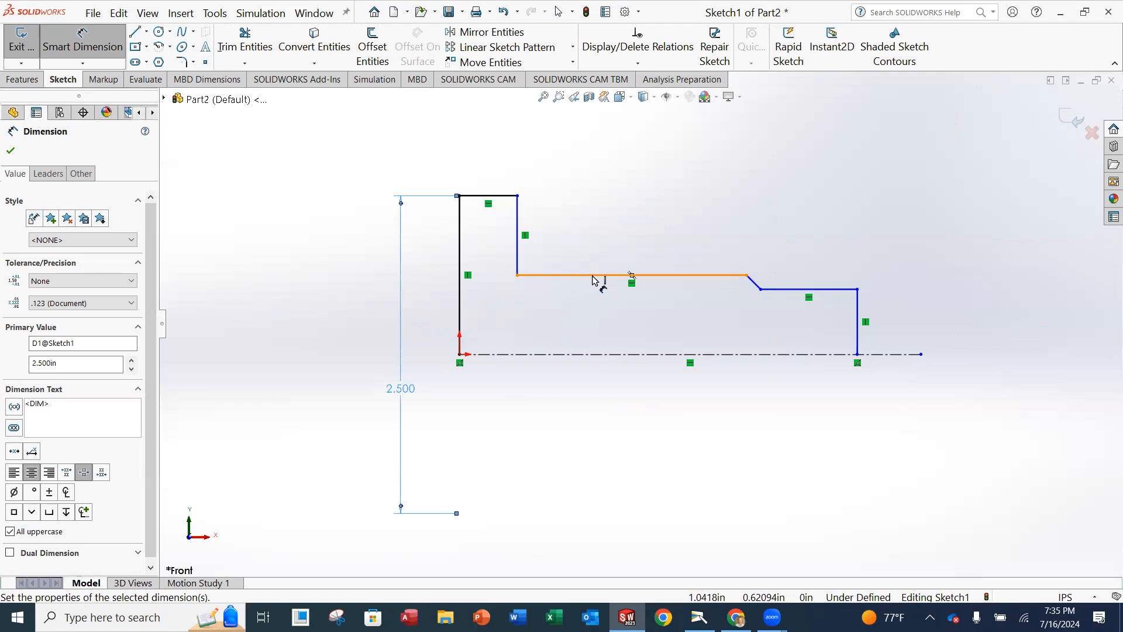
Step: Dimension the shaft's diameter across the centerline as .875 in
left_click(605, 355)
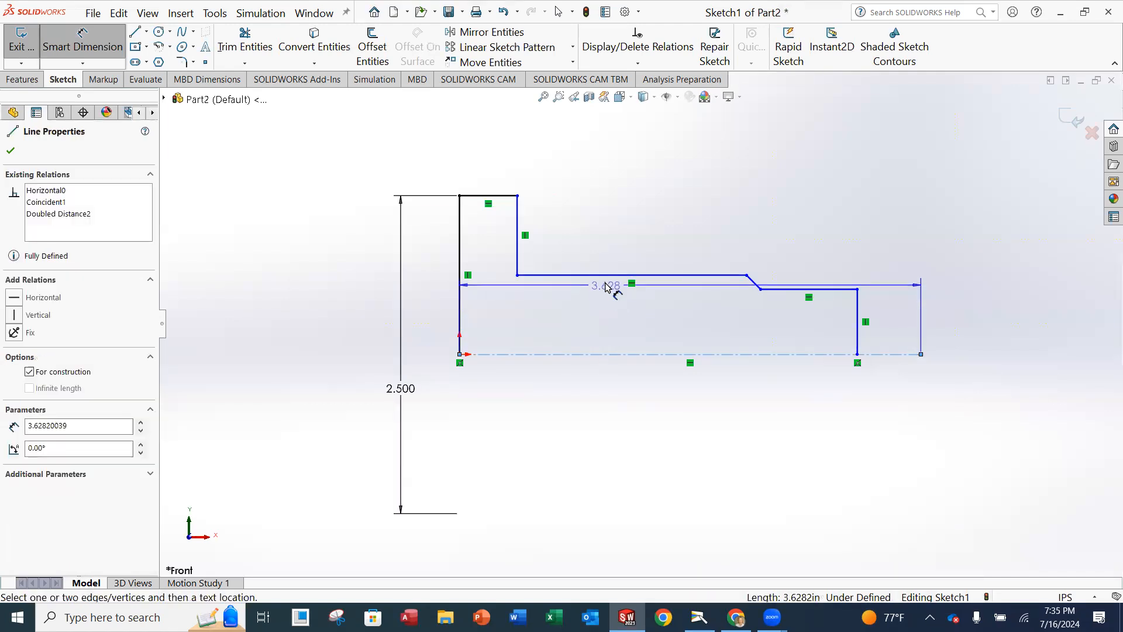
left_click(608, 276)
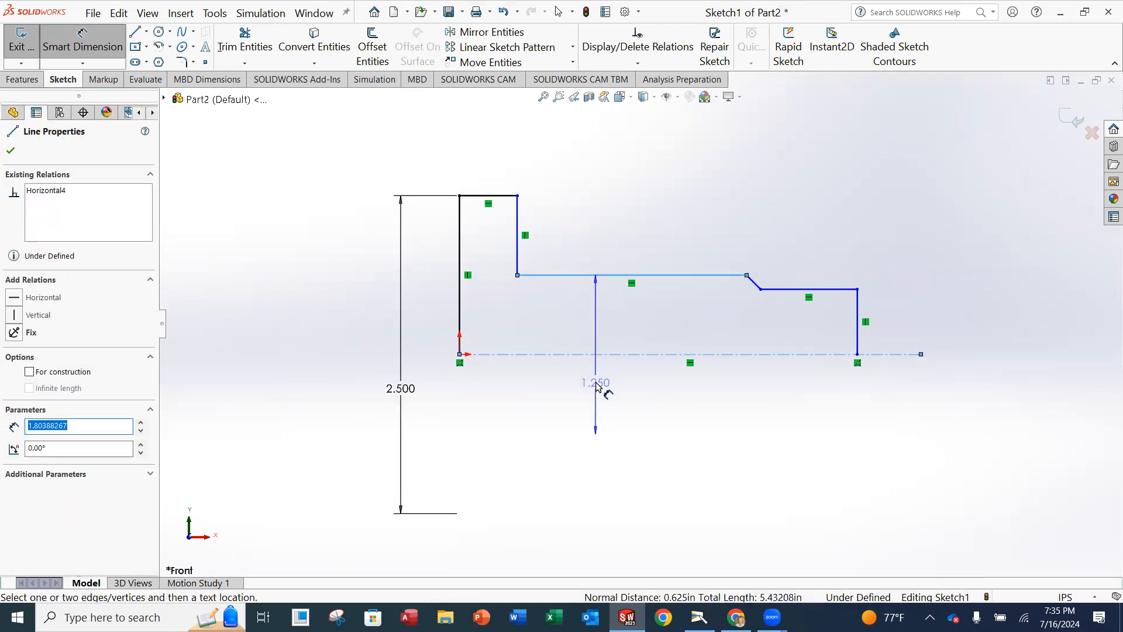
left_click(573, 376)
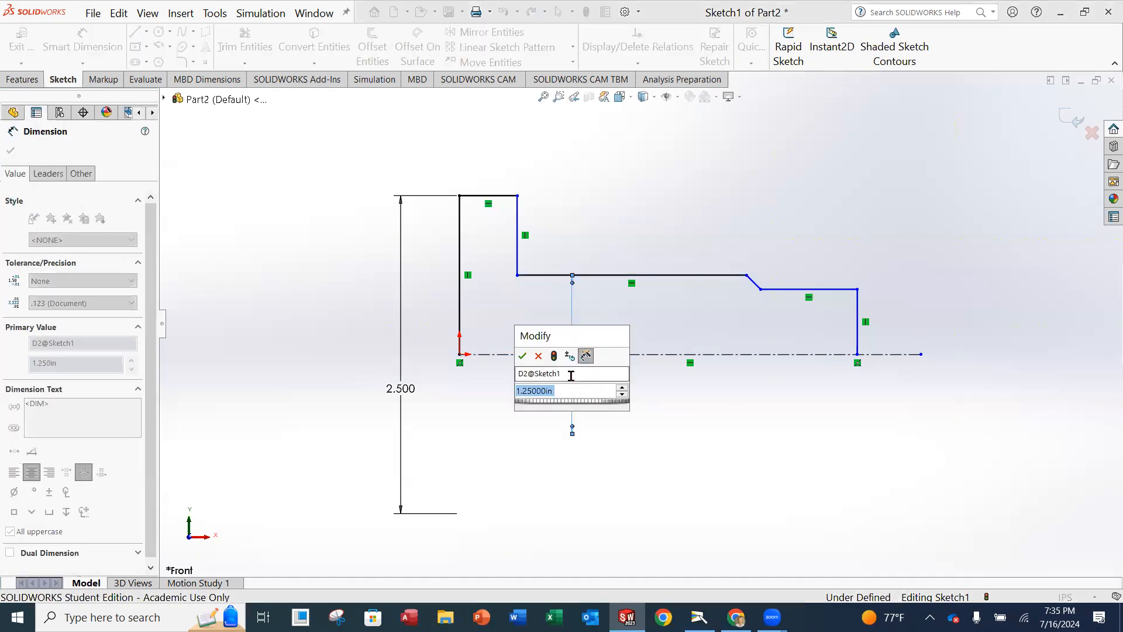
type(".875")
key("Return")
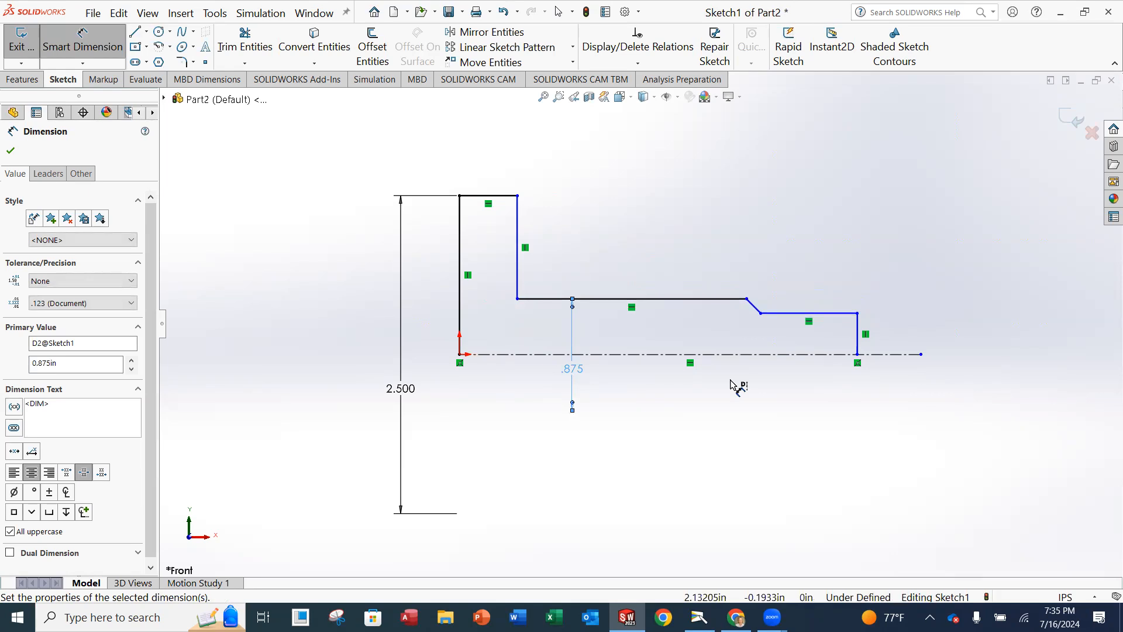
Step: Dimension the narrow tip's diameter across the centerline as .6875 in
left_click(835, 355)
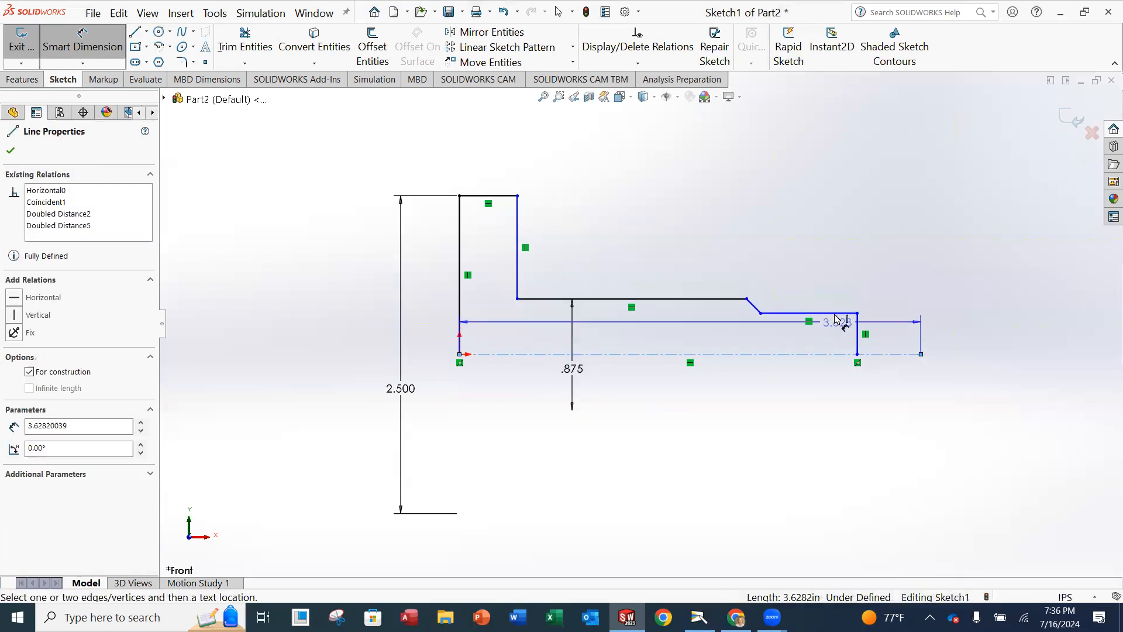
left_click(785, 316)
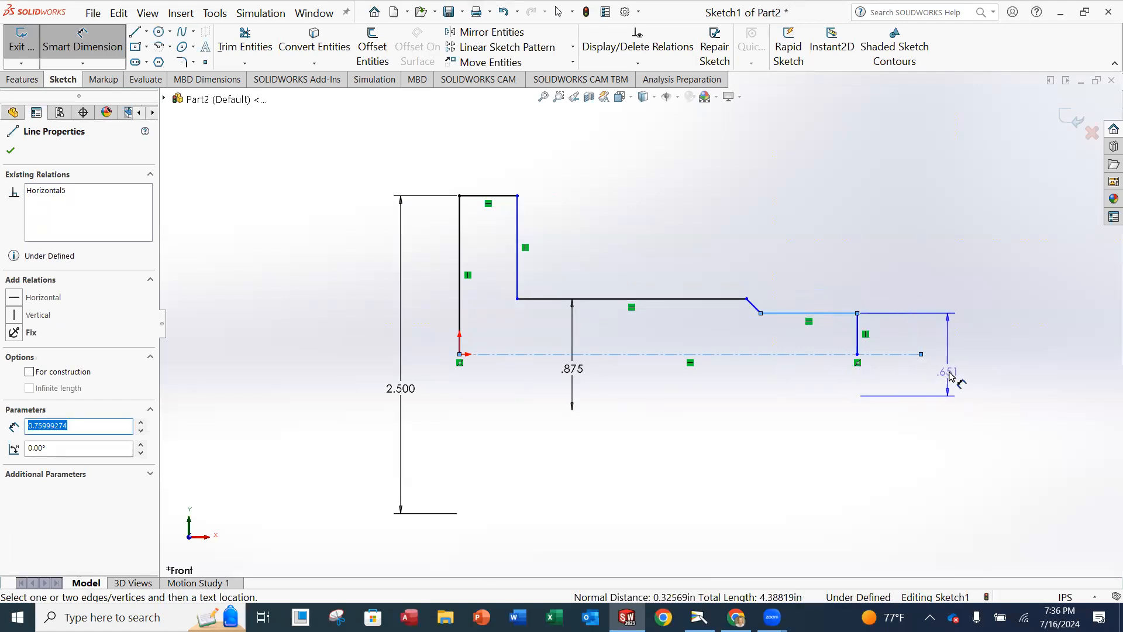
left_click(961, 372)
type(".6875")
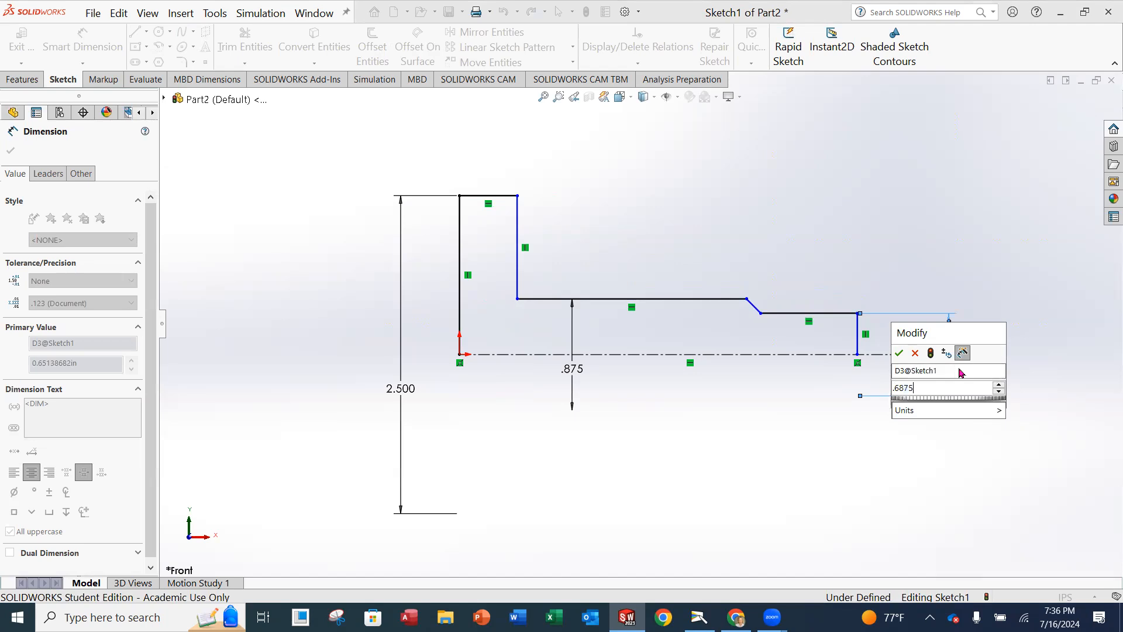
key("Return")
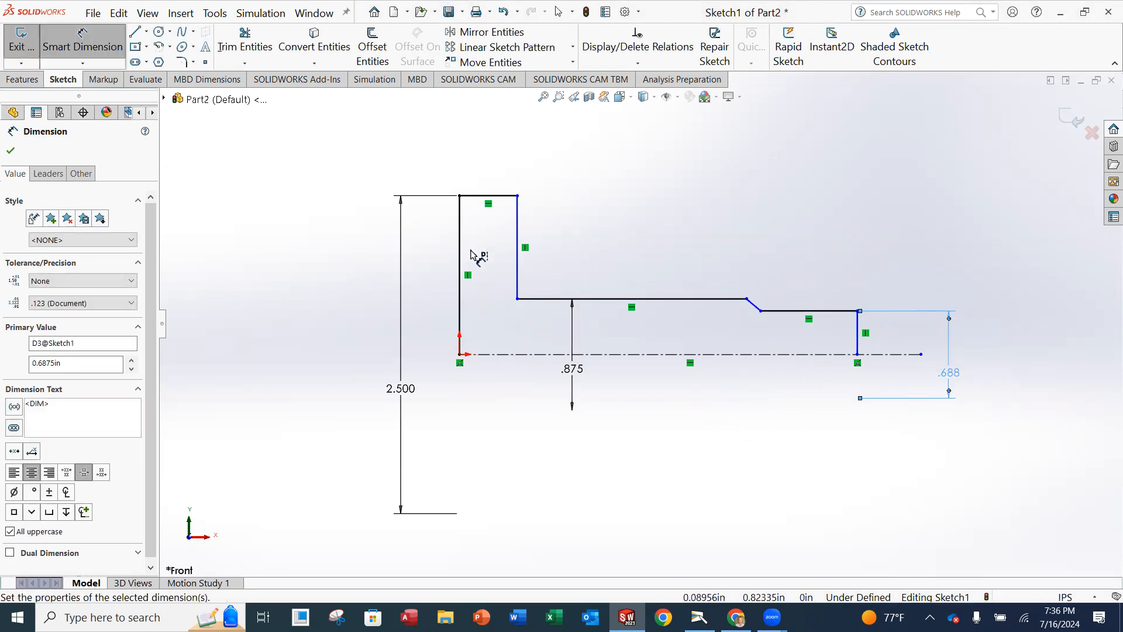
Step: Dimension the width of the head along its top edge as .875 in
left_click(510, 196)
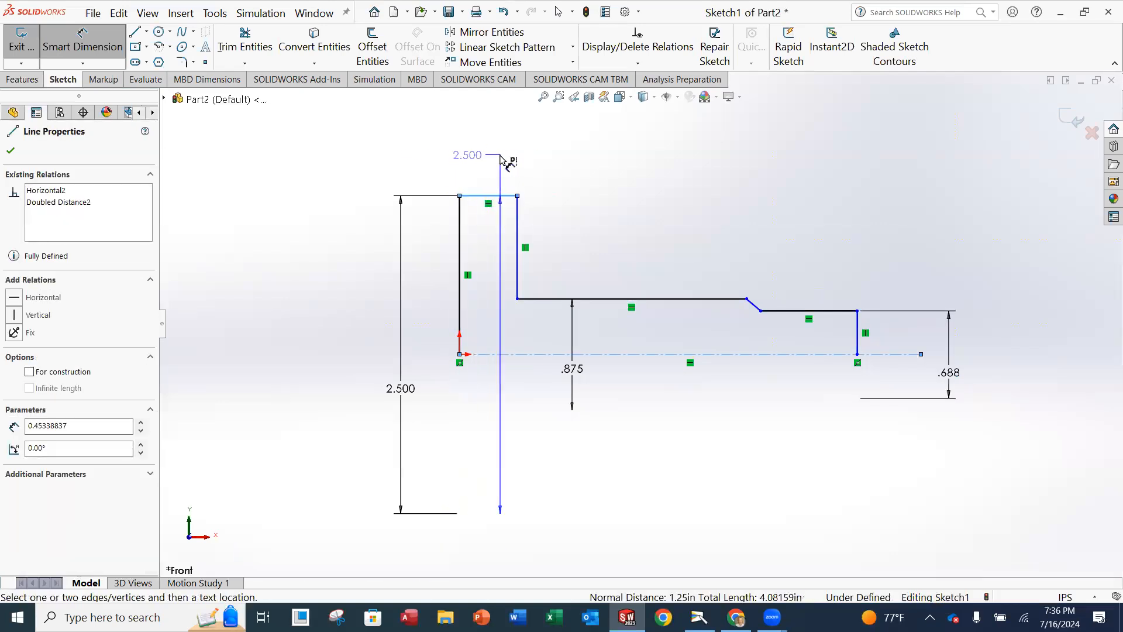
key("Escape")
left_click(417, 161)
key("BackSpace")
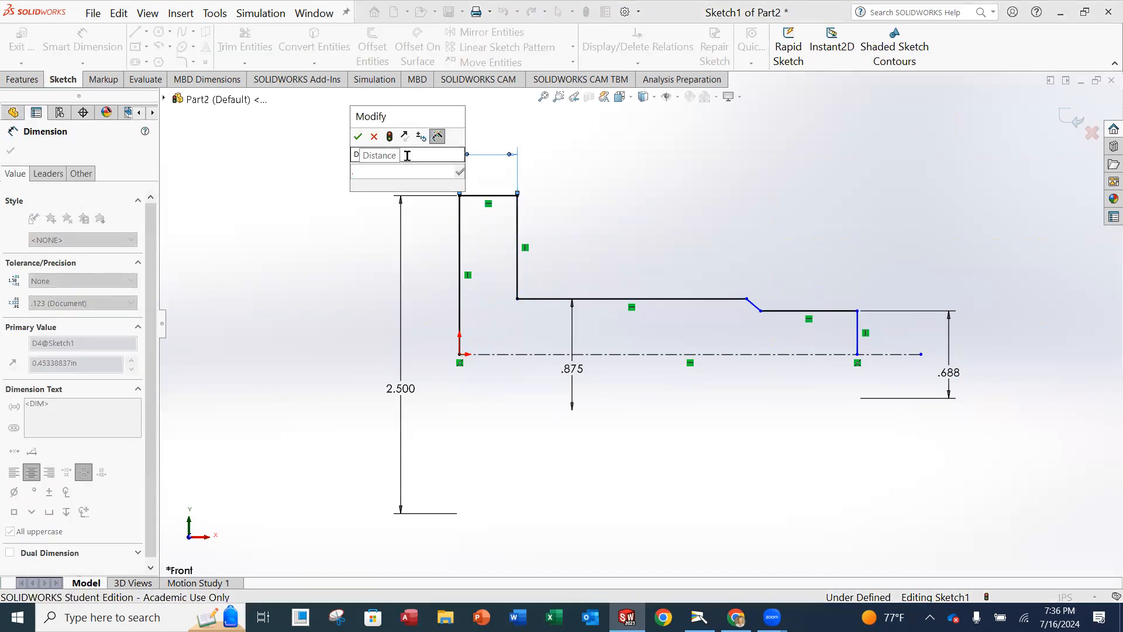
type(".875")
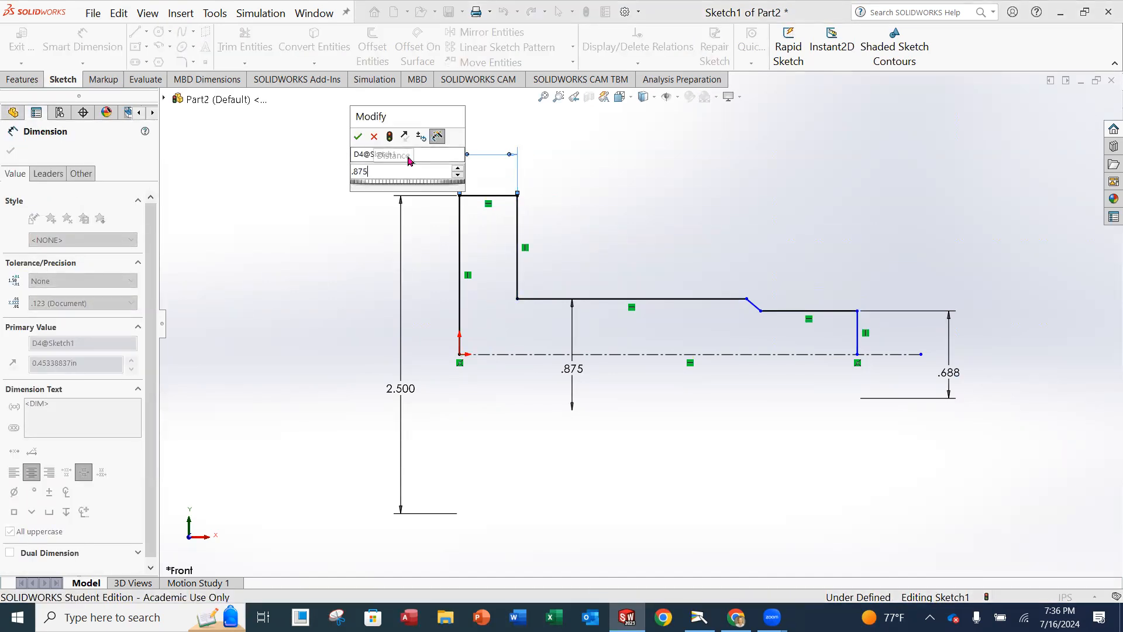
key("Return")
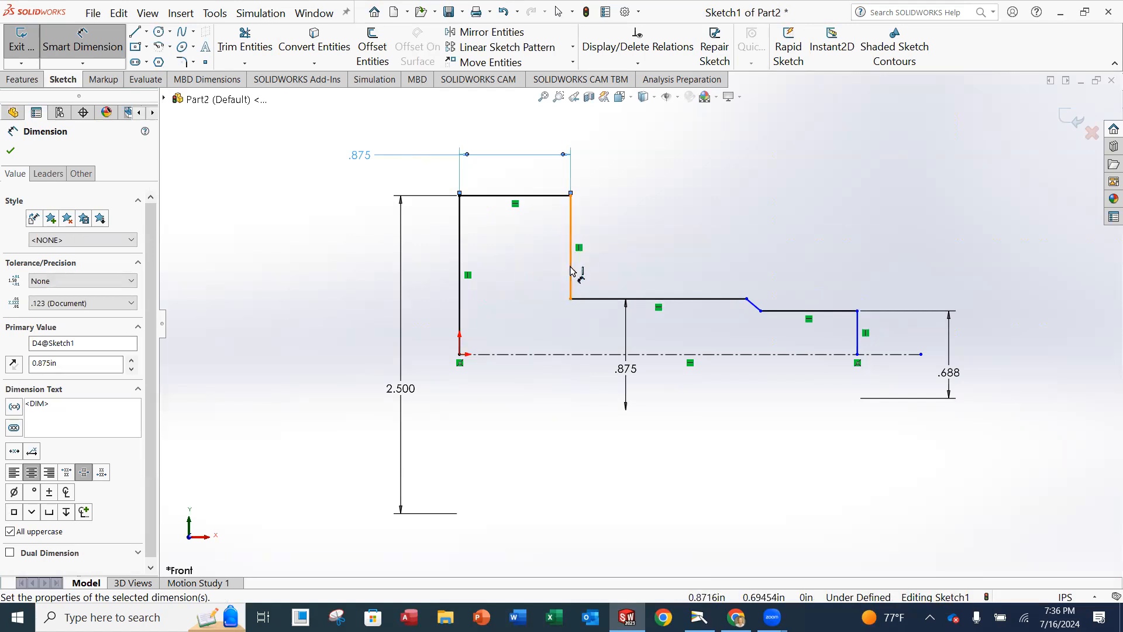
Step: Dimension the overall length from the head's outer face to the tip's end face as 4.75 in
left_click(461, 315)
left_click(858, 327)
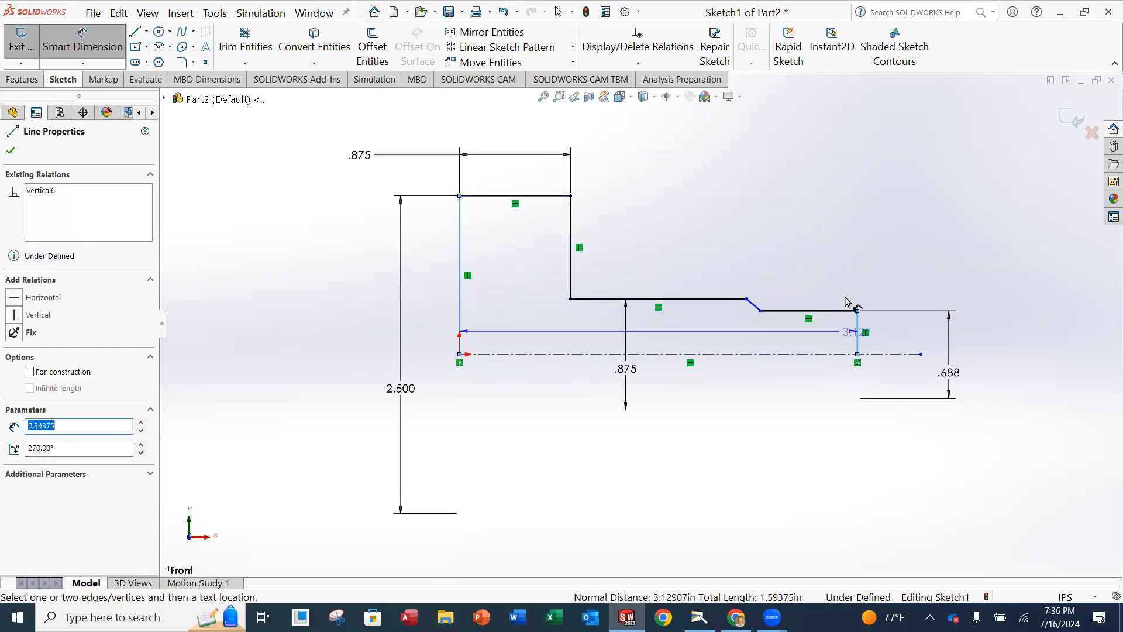
scroll(640, 151, "up", 1)
left_click(648, 140)
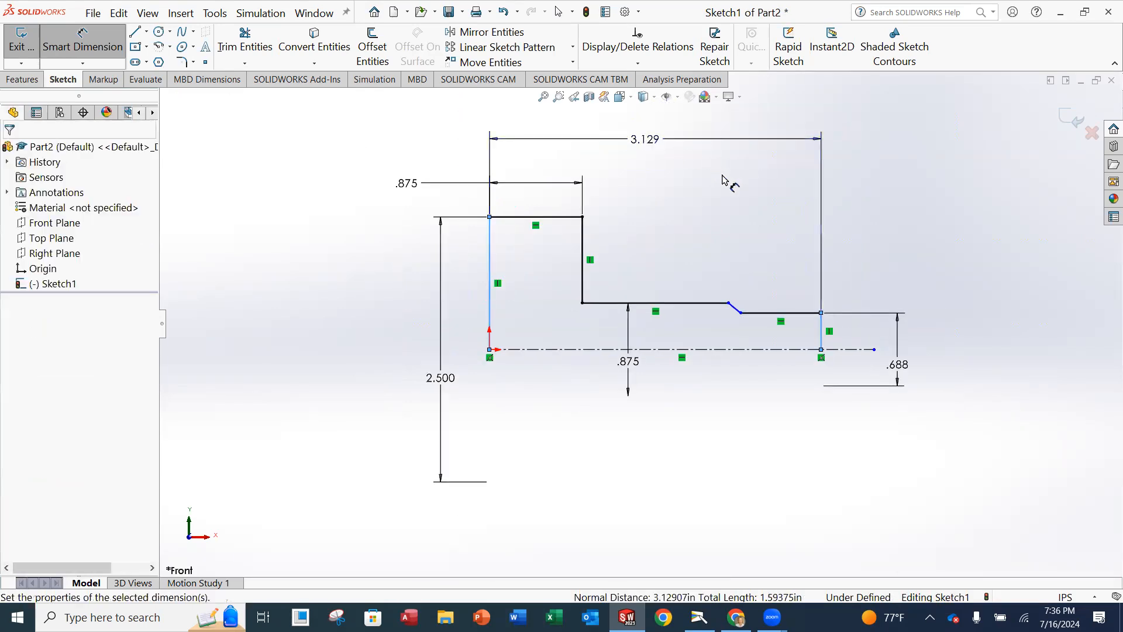
type("4")
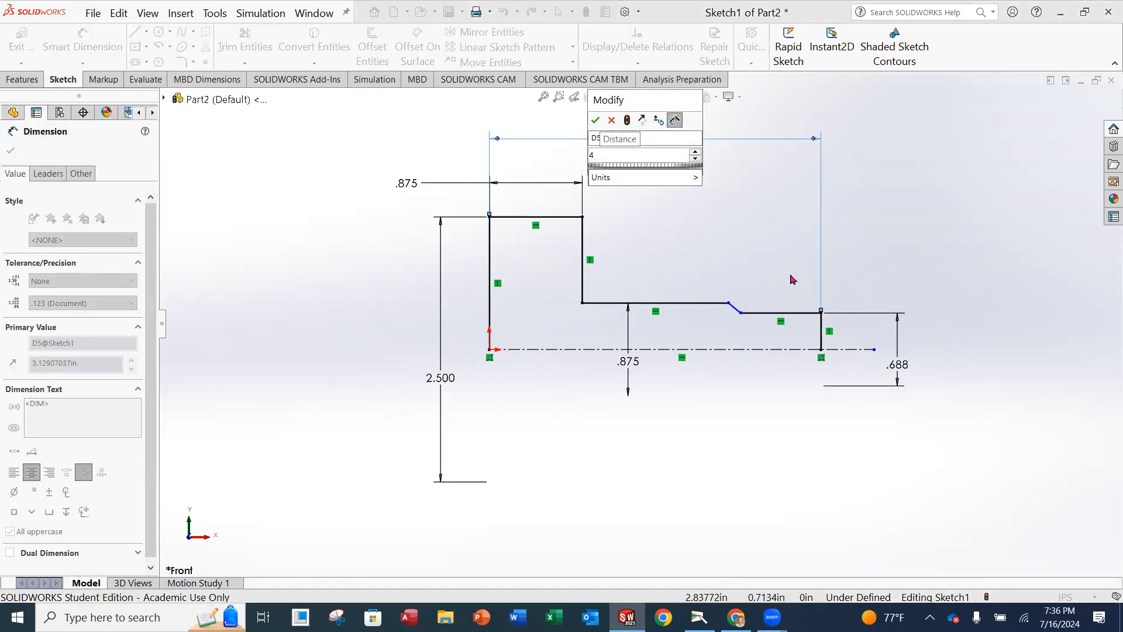
type(".75")
key("Return")
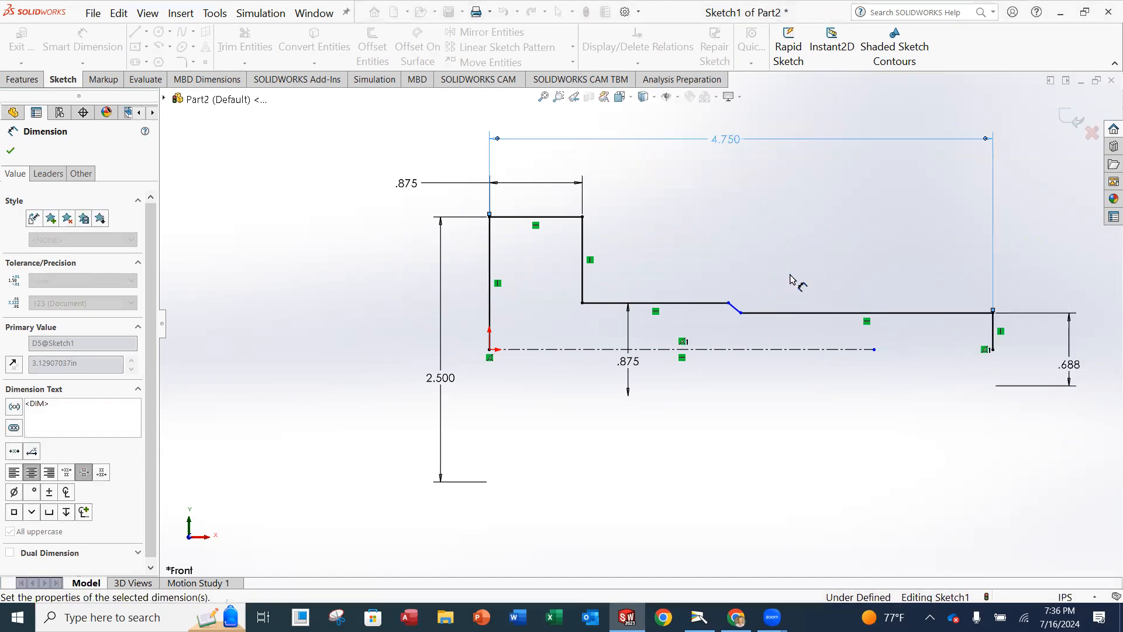
Step: Add a horizontal dimension between the tip's end face and the shoulder's upper corner
scroll(819, 293, "up", 1)
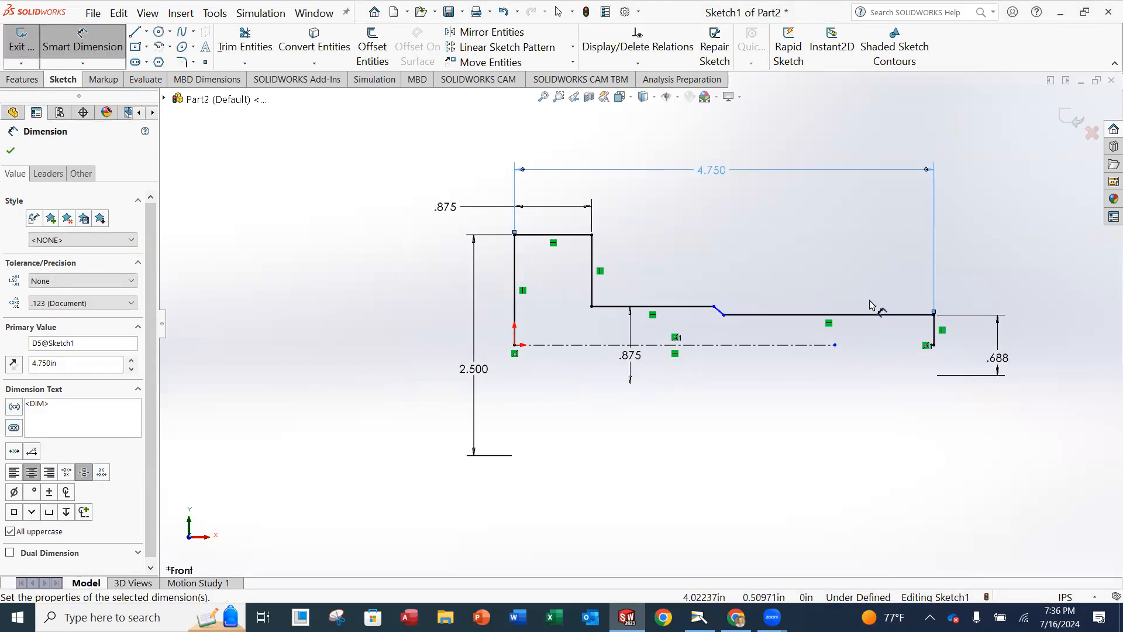
scroll(936, 343, "down", 1)
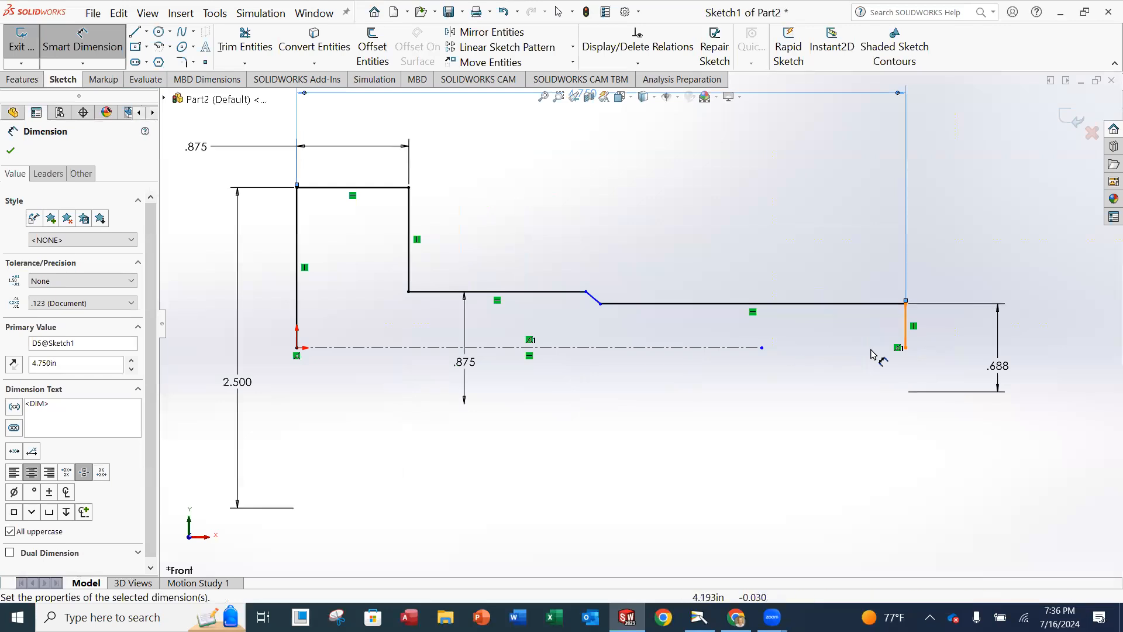
scroll(843, 371, "up", 1)
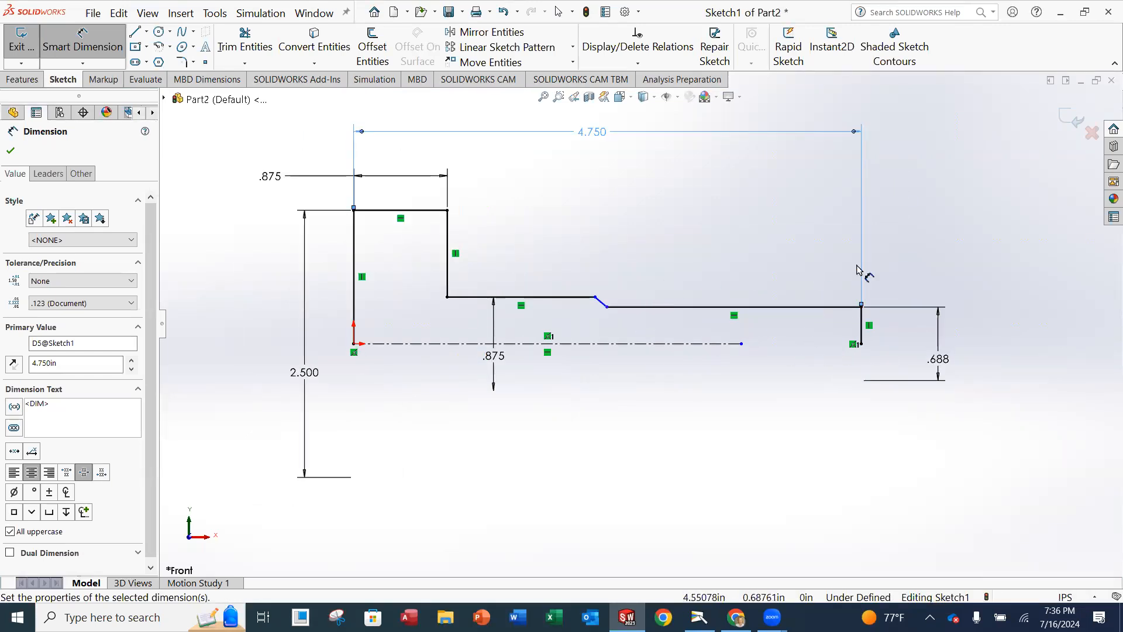
left_click(862, 330)
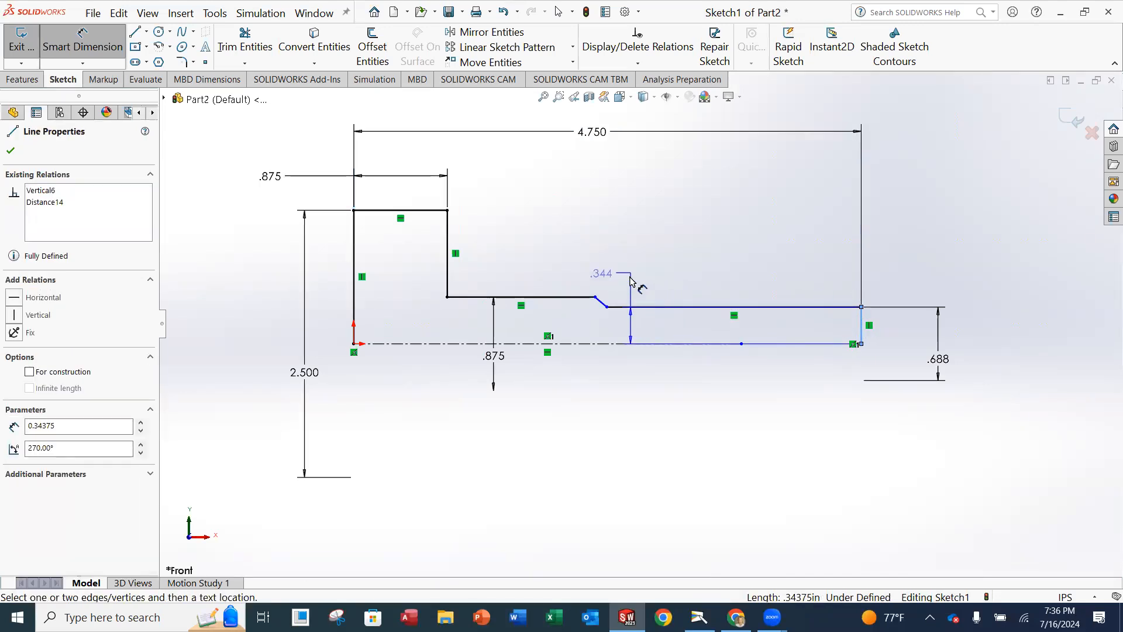
left_click(595, 296)
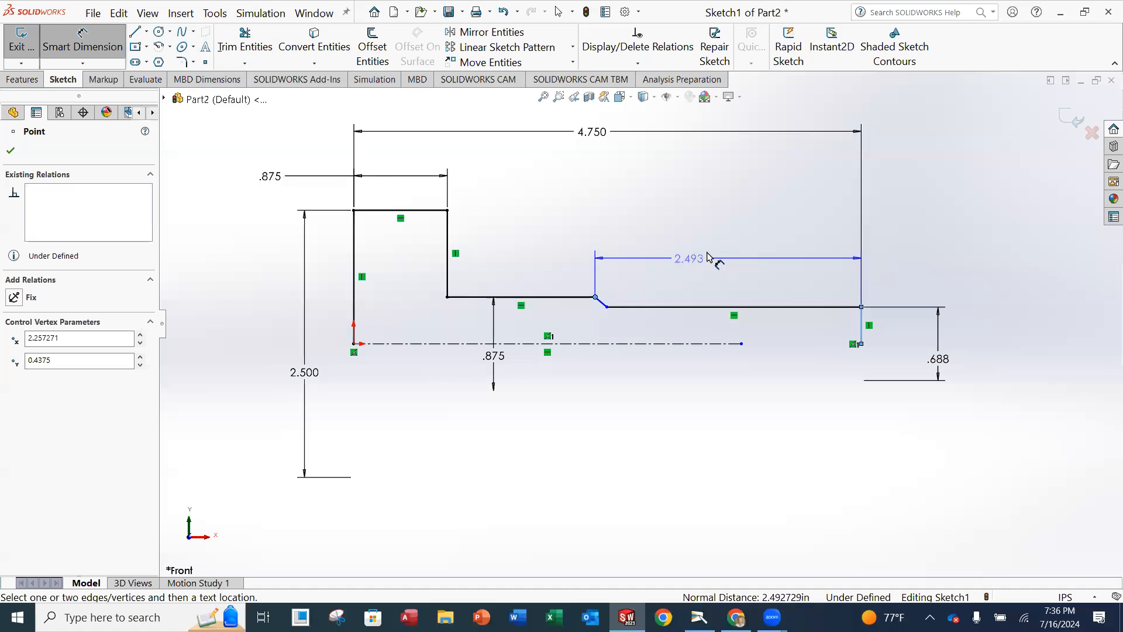
left_click(727, 226)
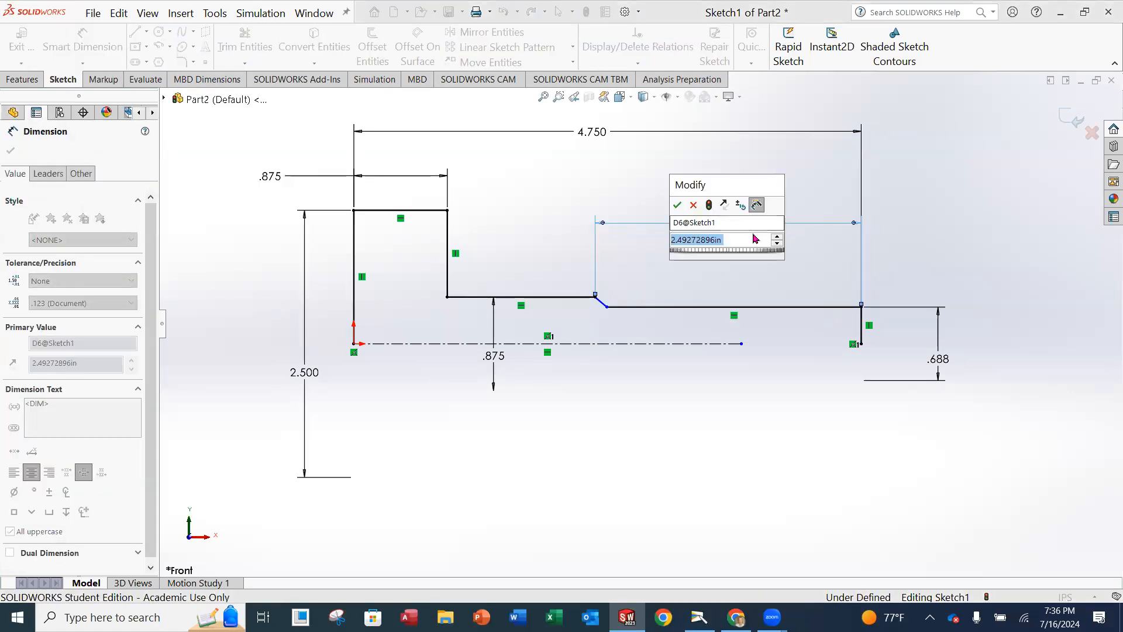
Step: Try setting the distance from the shoulder's upper corner to the end face to 1.125 in, and undo that change
type("1.125")
key("Return")
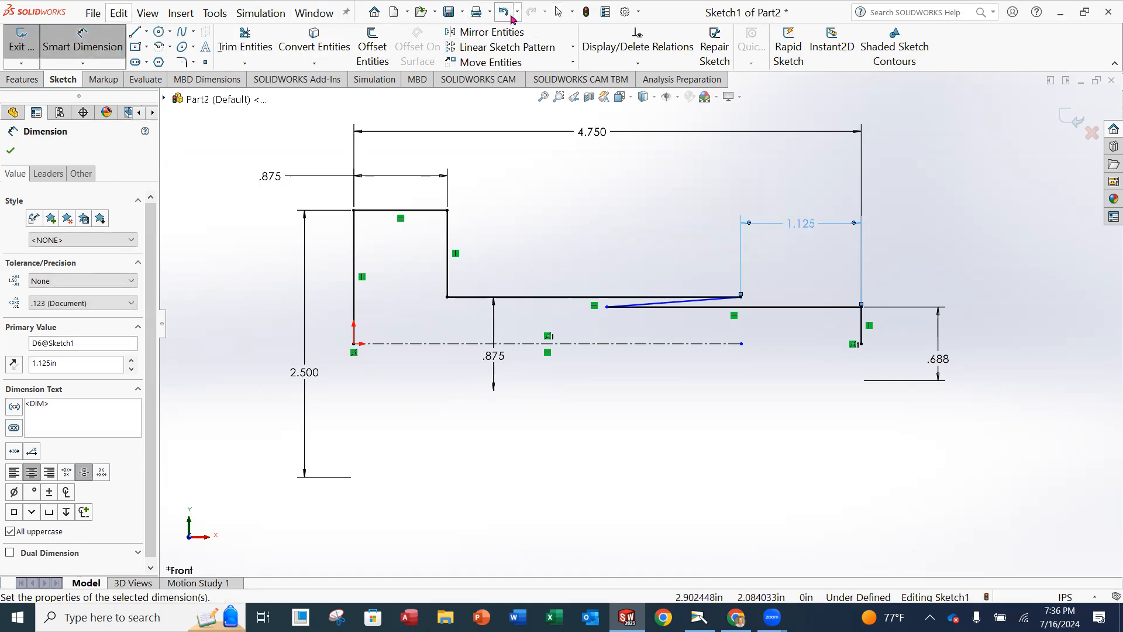
left_click(504, 12)
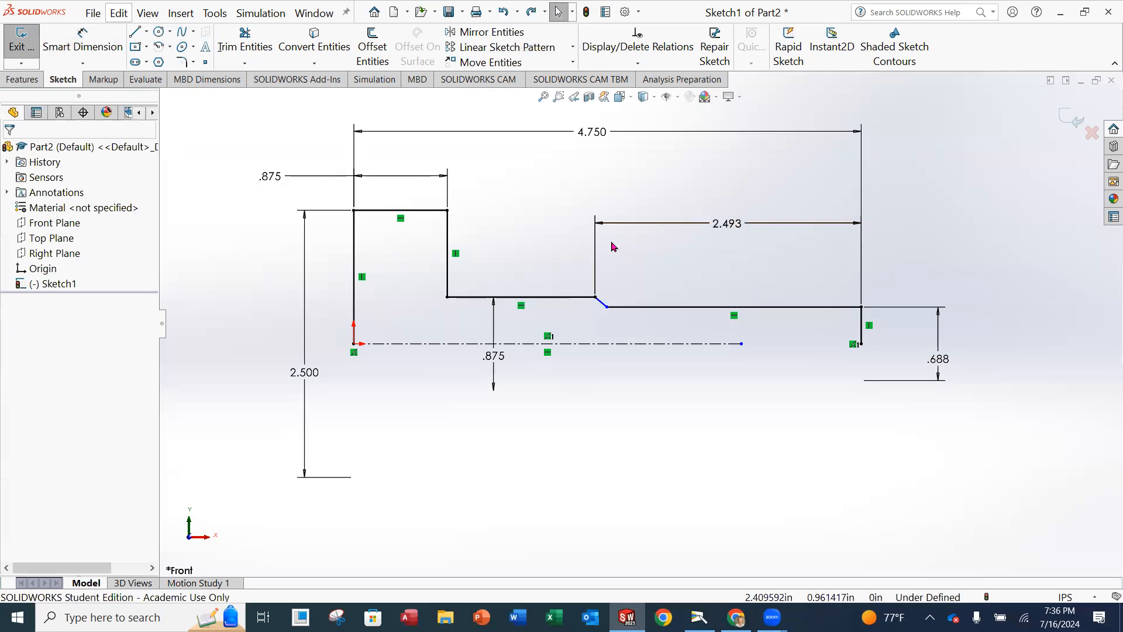
Step: Dimension the horizontal width of the angled shoulder between its two endpoints as .0625 in
scroll(609, 291, "down", 4)
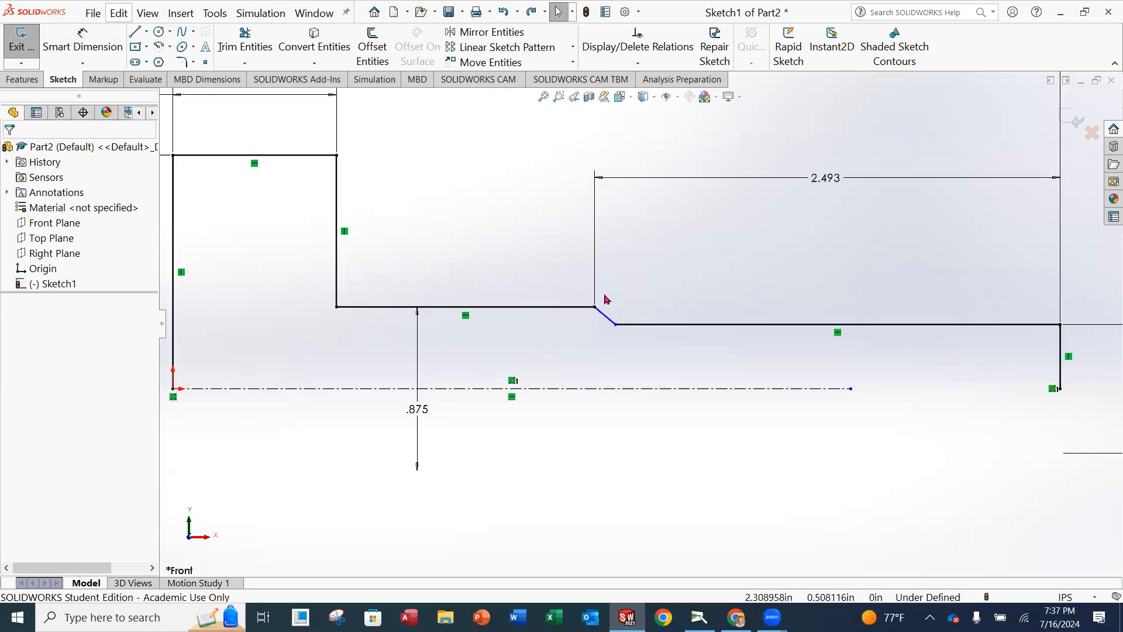
left_click(619, 332)
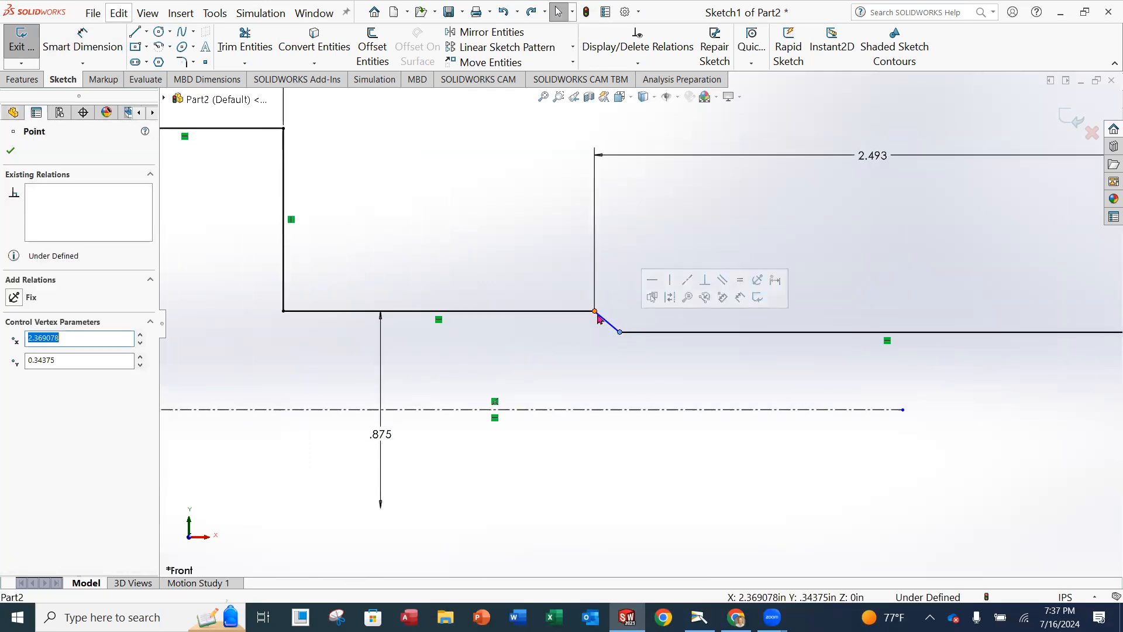
left_click(82, 41)
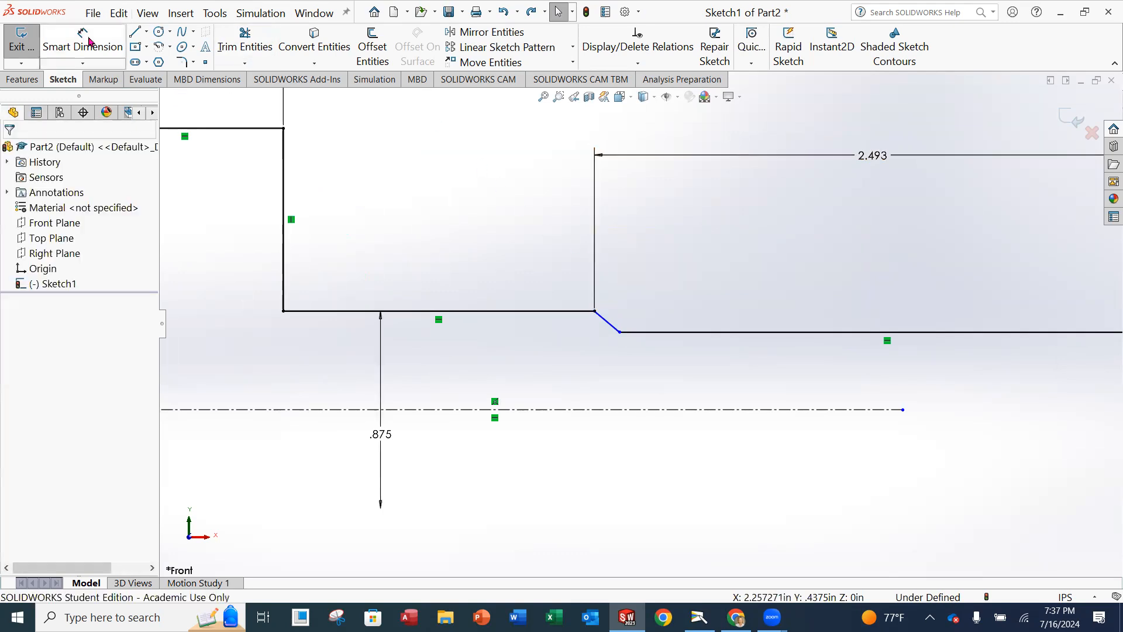
left_click(618, 332)
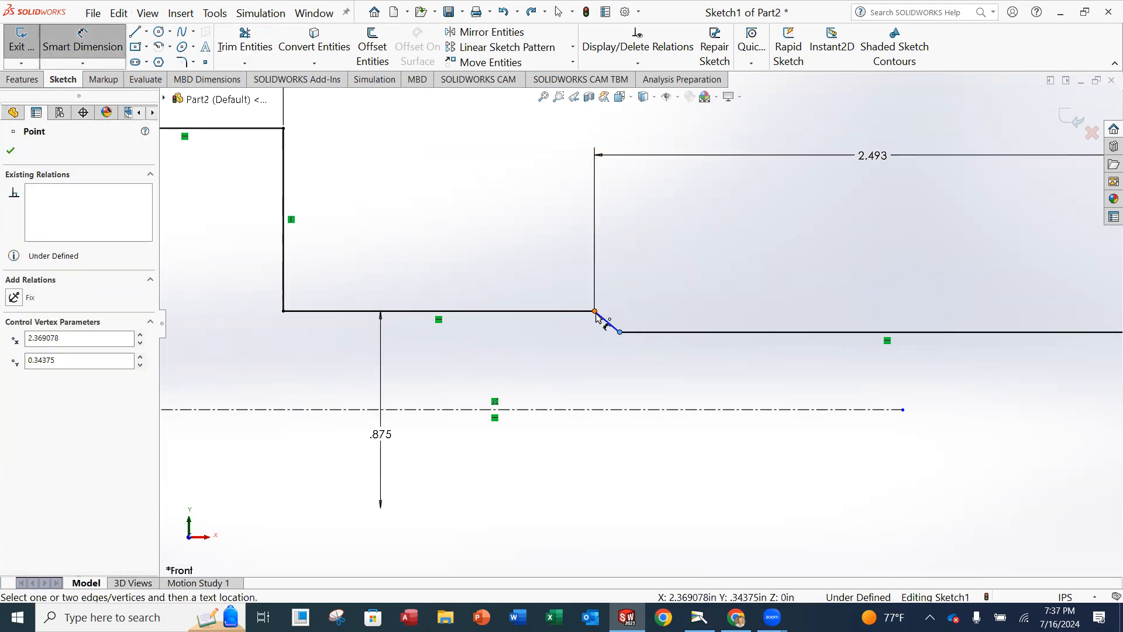
left_click(596, 311)
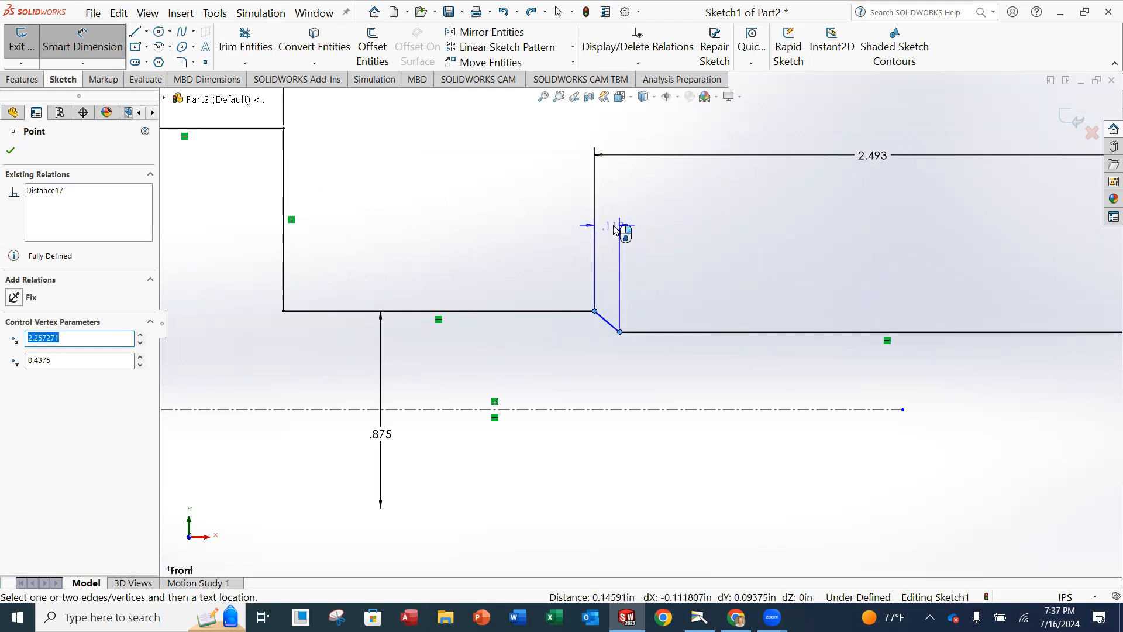
left_click(609, 227)
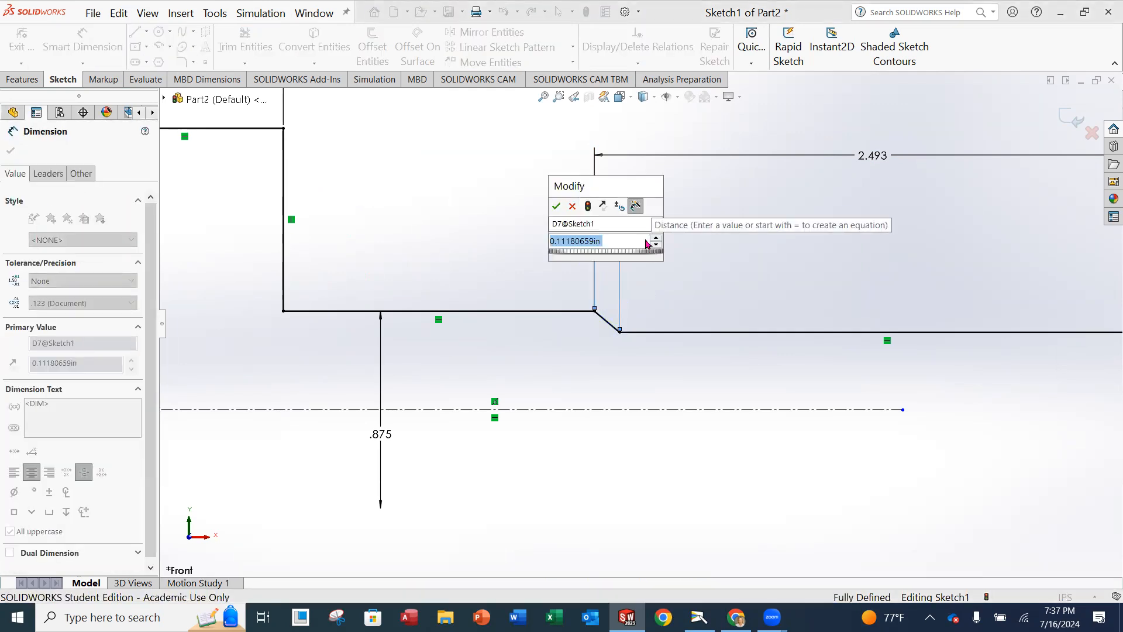
type(".0625")
key("Return")
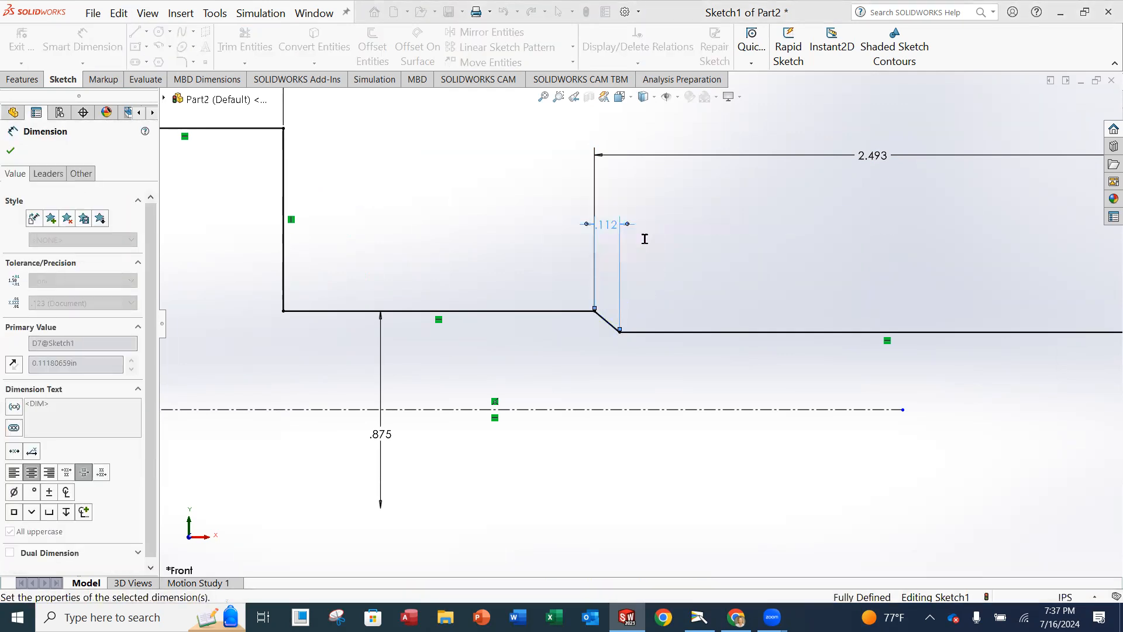
Step: Set the dimension from the shoulder's upper corner to the tip's end face to 1.125 in
key("f")
left_click(806, 209)
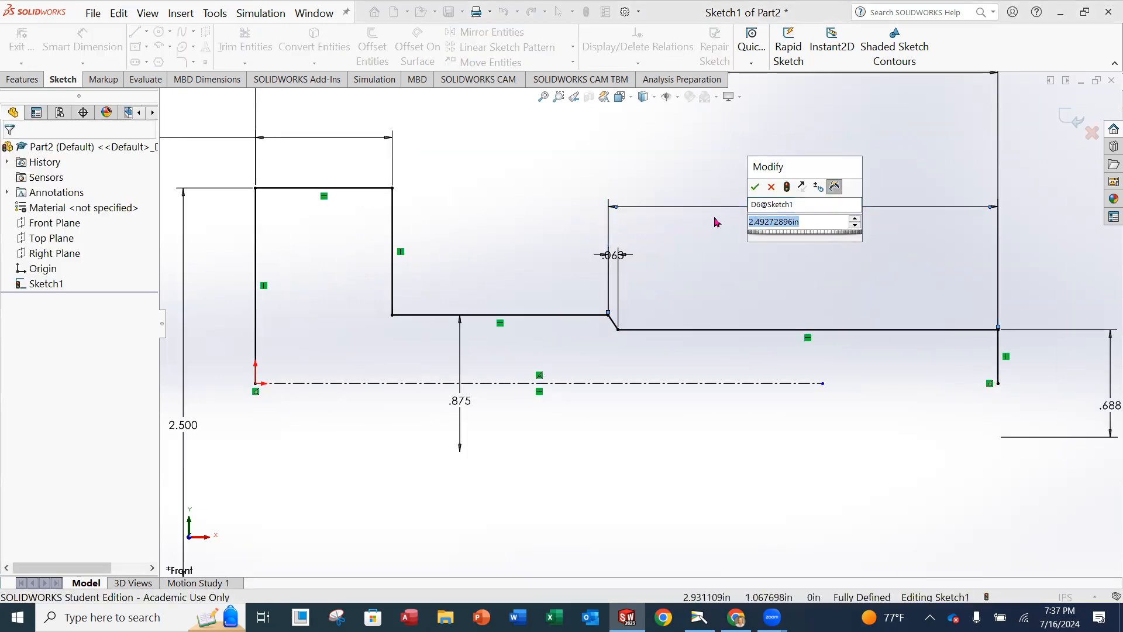
type("1.125")
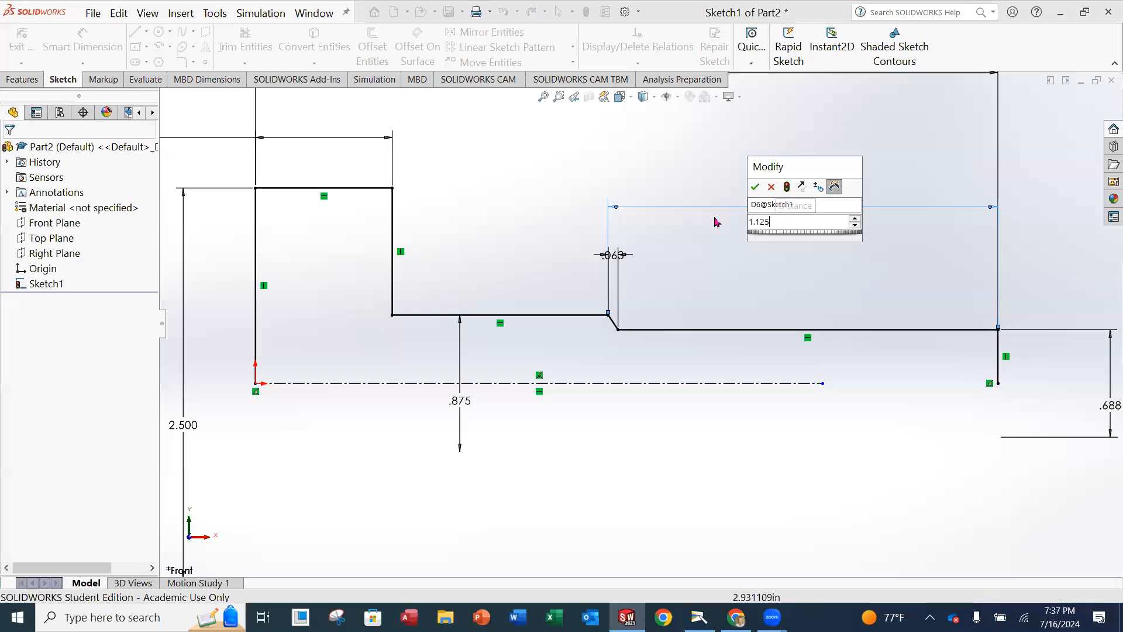
key("Return")
key("f")
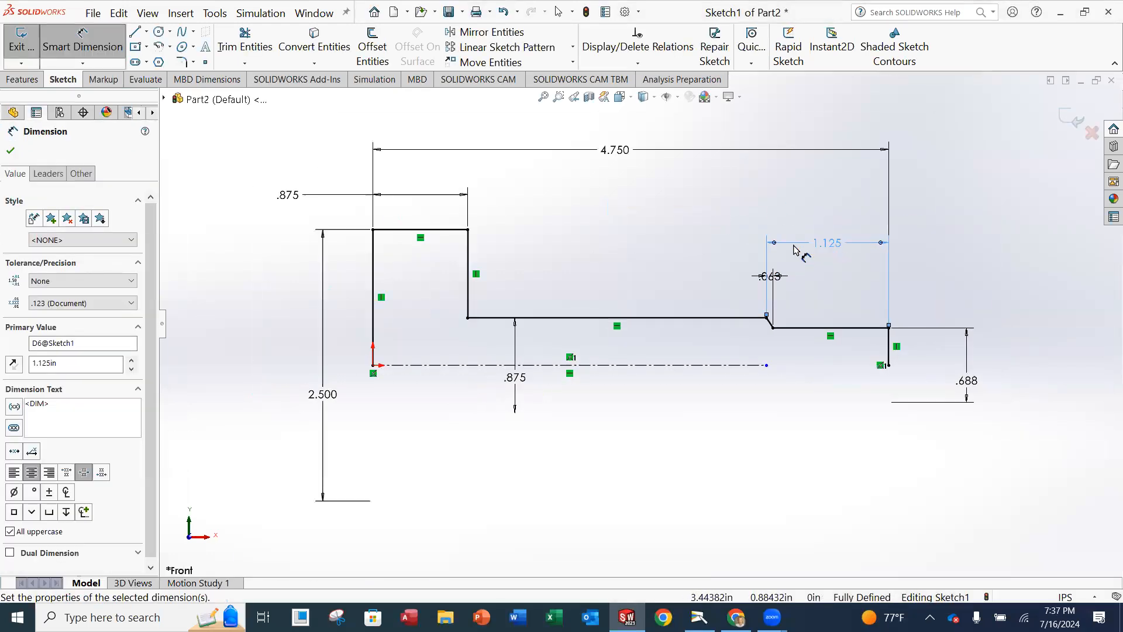
key("Escape")
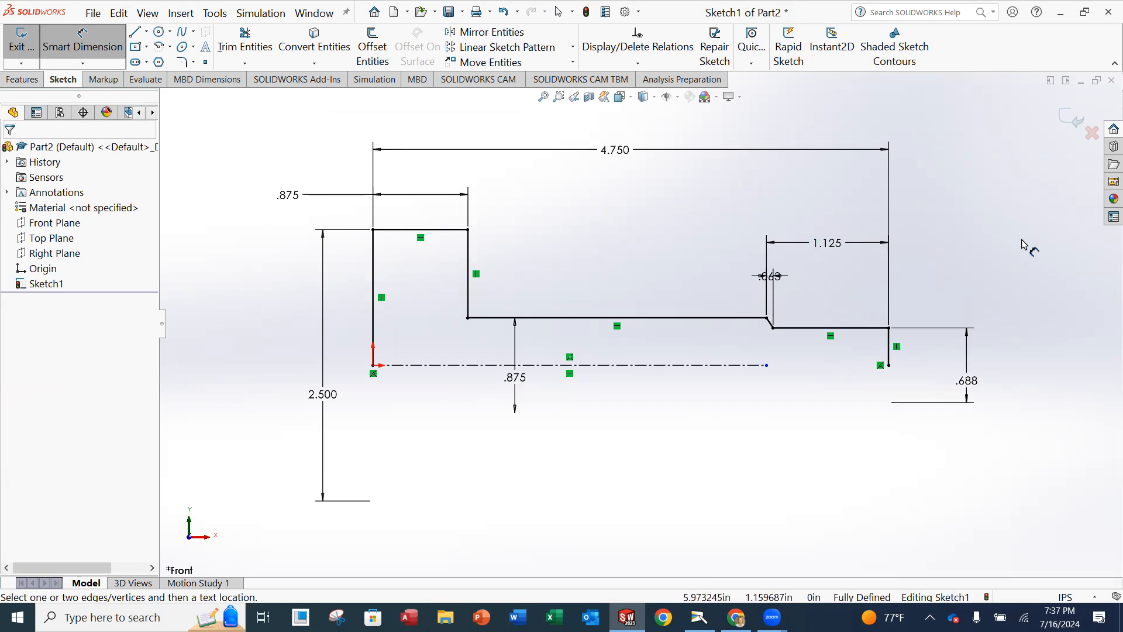
Step: Stretch the centerline's free endpoint past the tip's end face to about 5.89 in from the origin
scroll(933, 359, "down", 2)
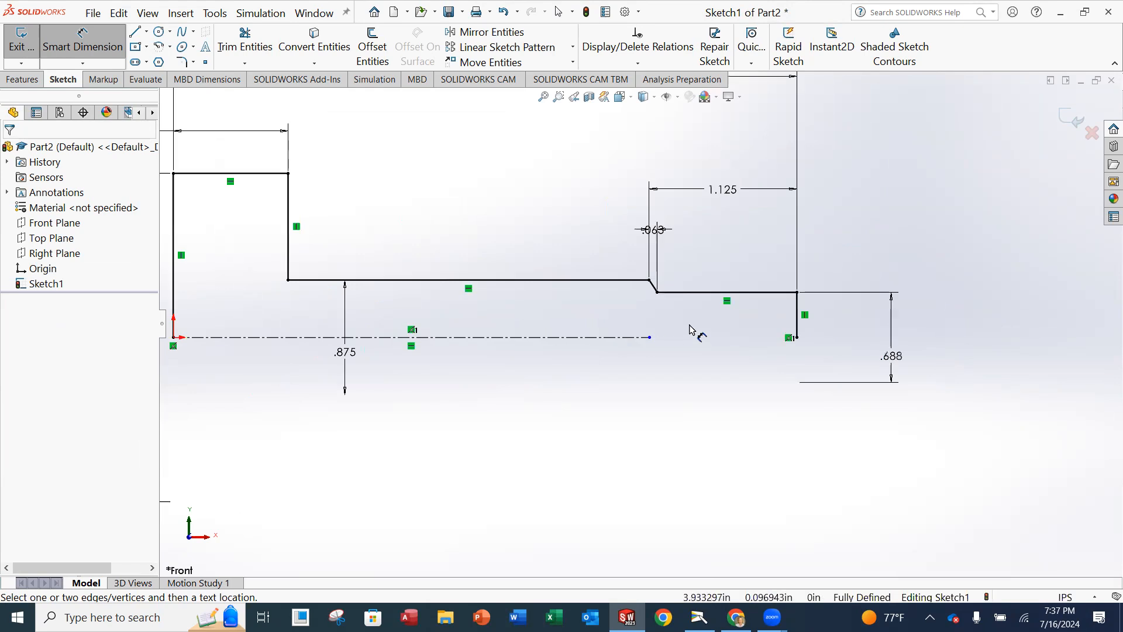
scroll(691, 330, "down", 1)
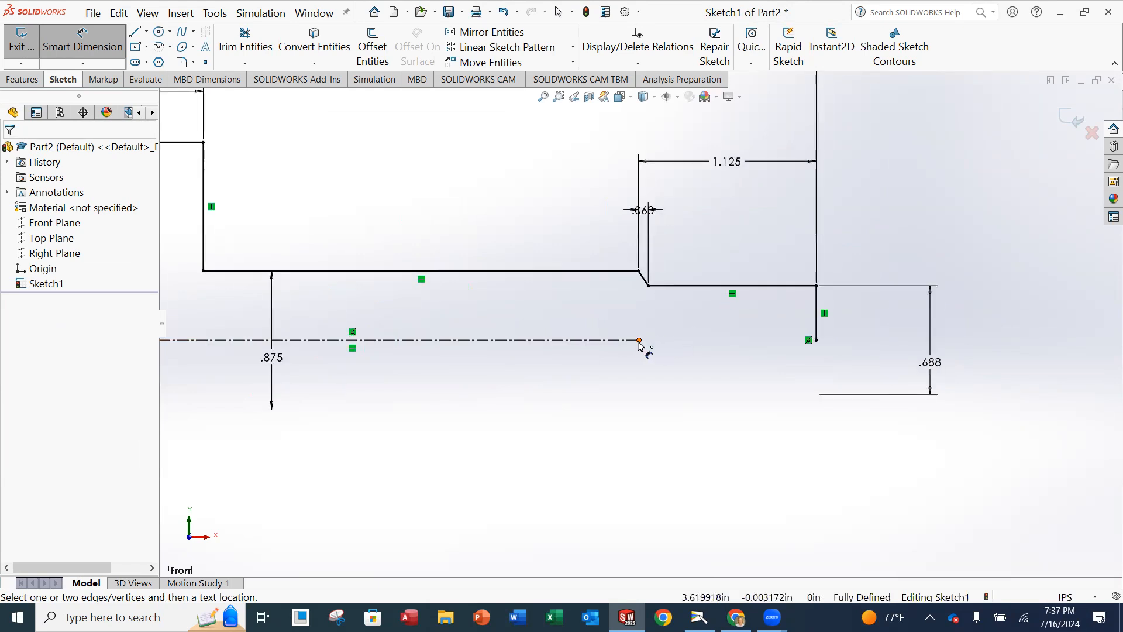
left_click(639, 341)
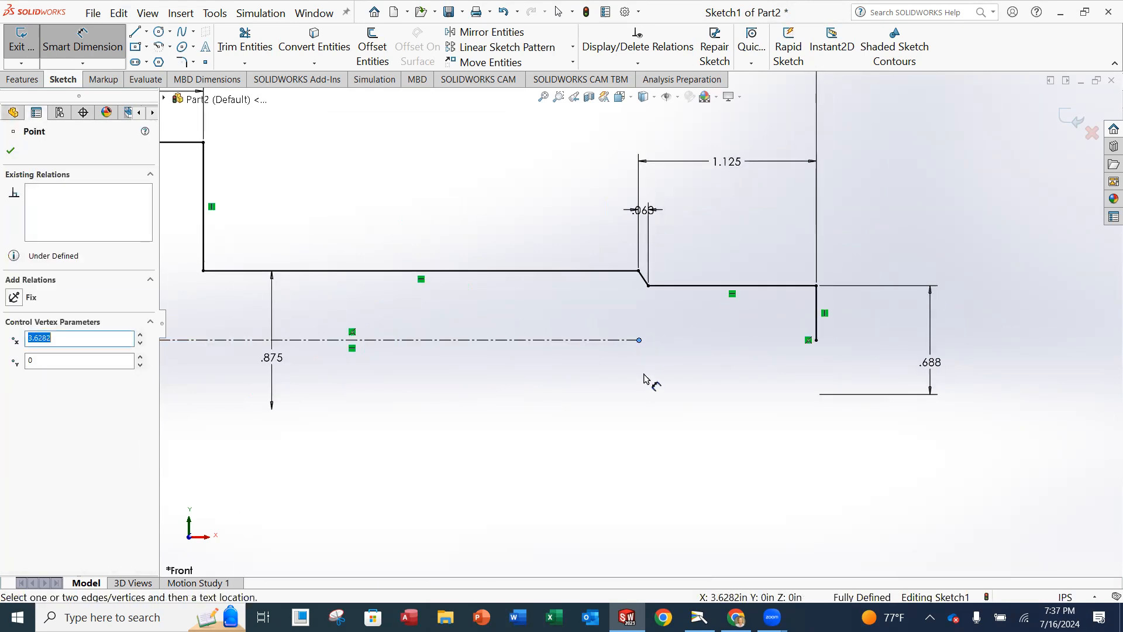
key("Escape")
left_click_drag(640, 341, 869, 355)
left_click_drag(1001, 347, 997, 340)
scroll(579, 339, "up", 3)
scroll(578, 337, "down", 1)
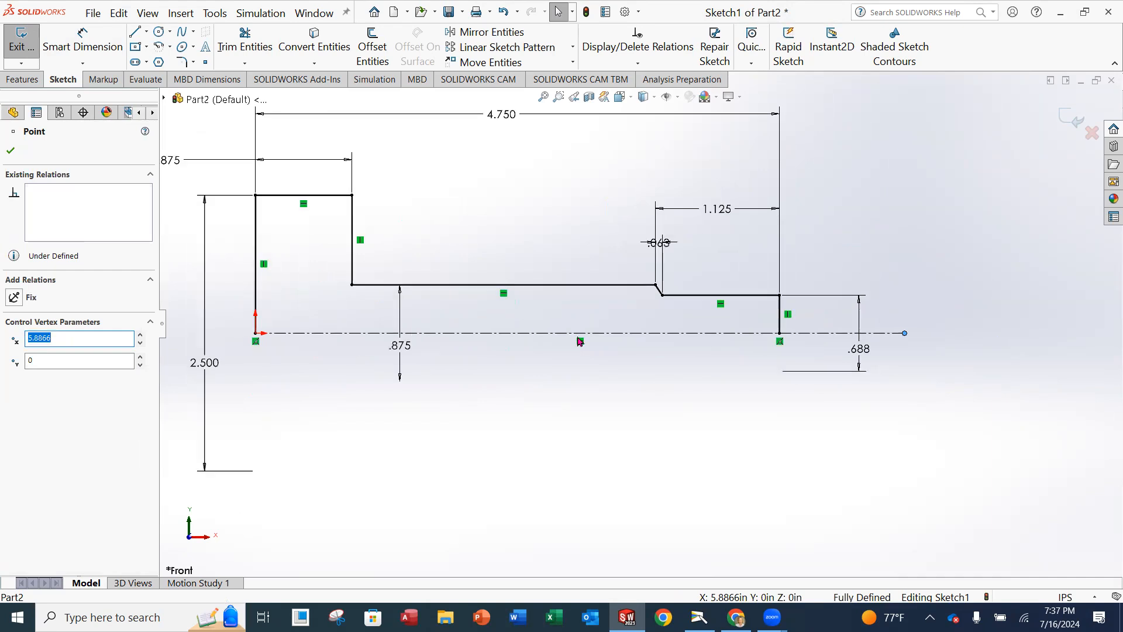
left_click(719, 419)
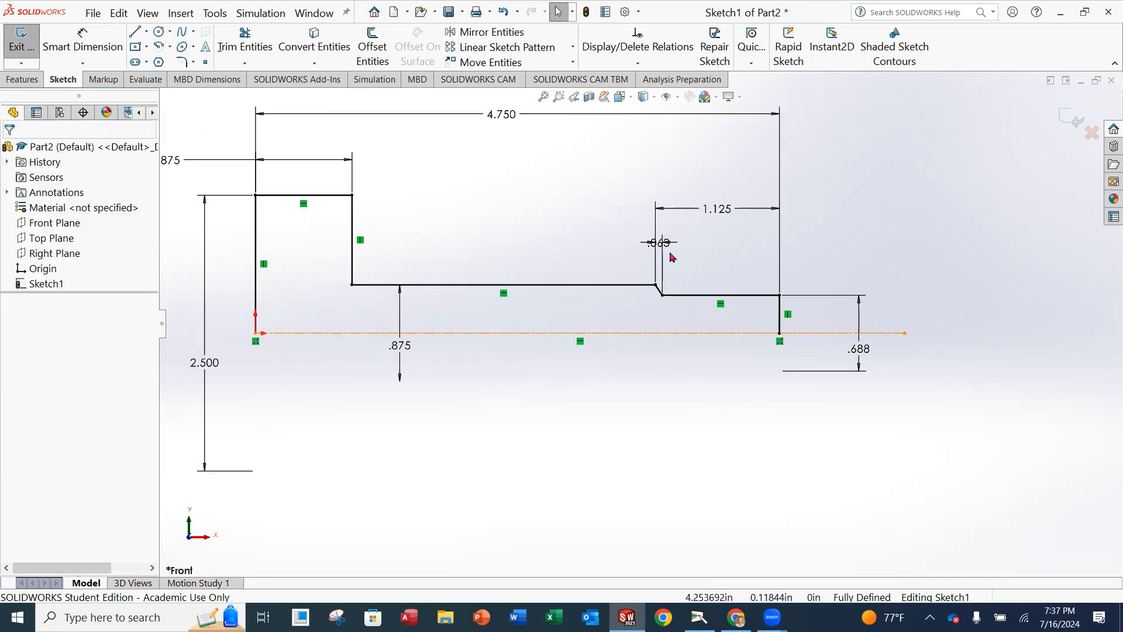
Step: Move the text of the shoulder's width dimension out from between its extension lines to the head side
scroll(600, 327, "up", 1)
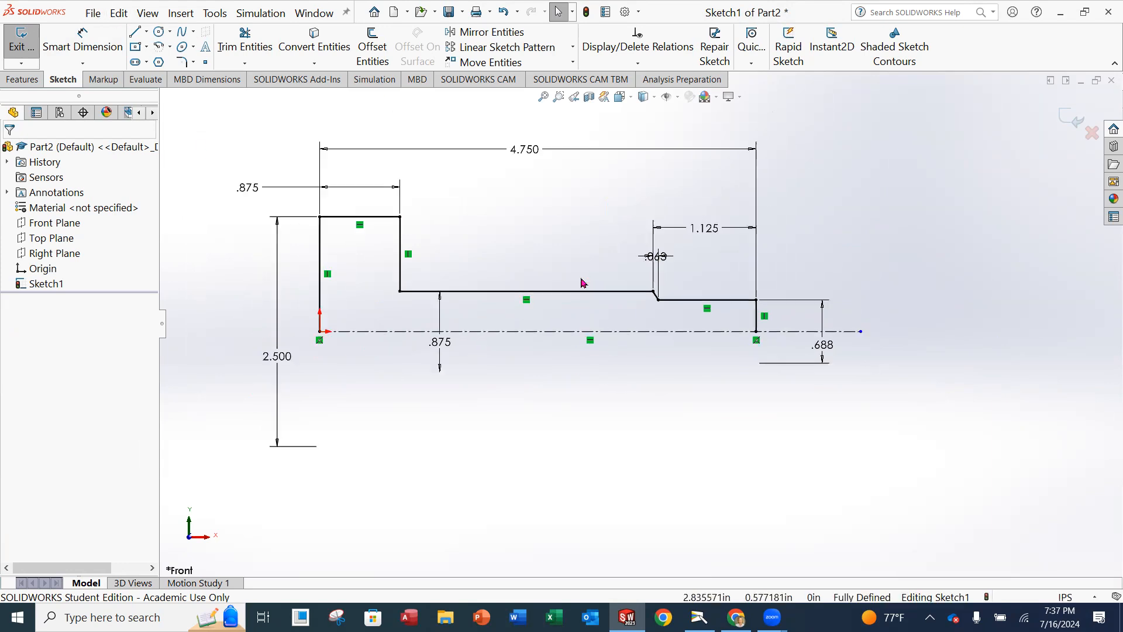
left_click_drag(659, 261, 625, 256)
scroll(742, 300, "down", 4)
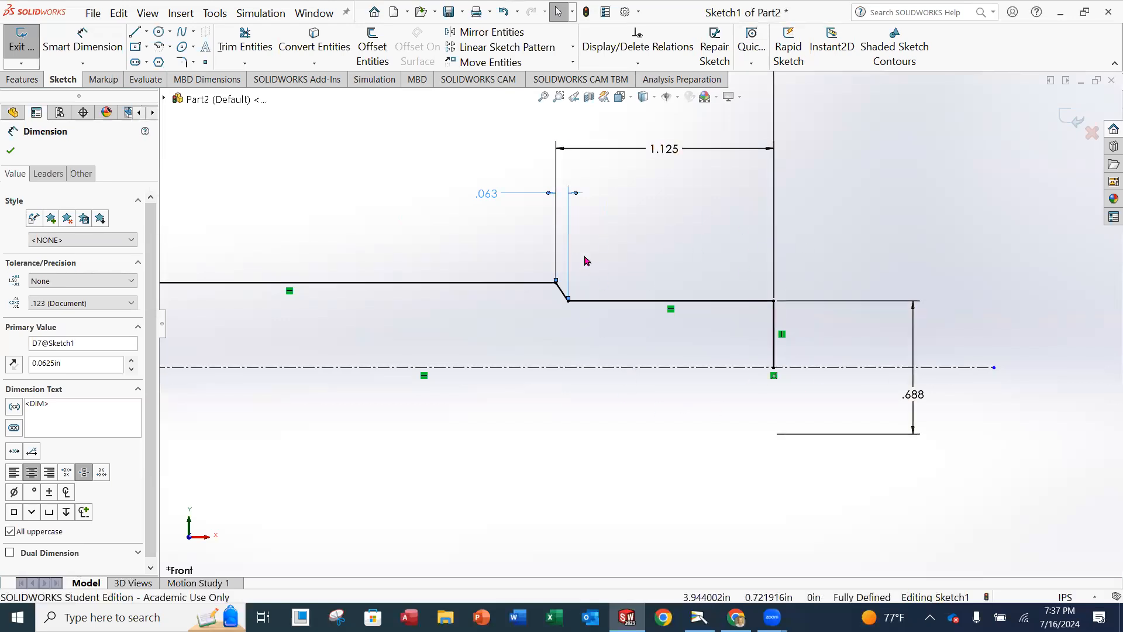
scroll(719, 280, "down", 2)
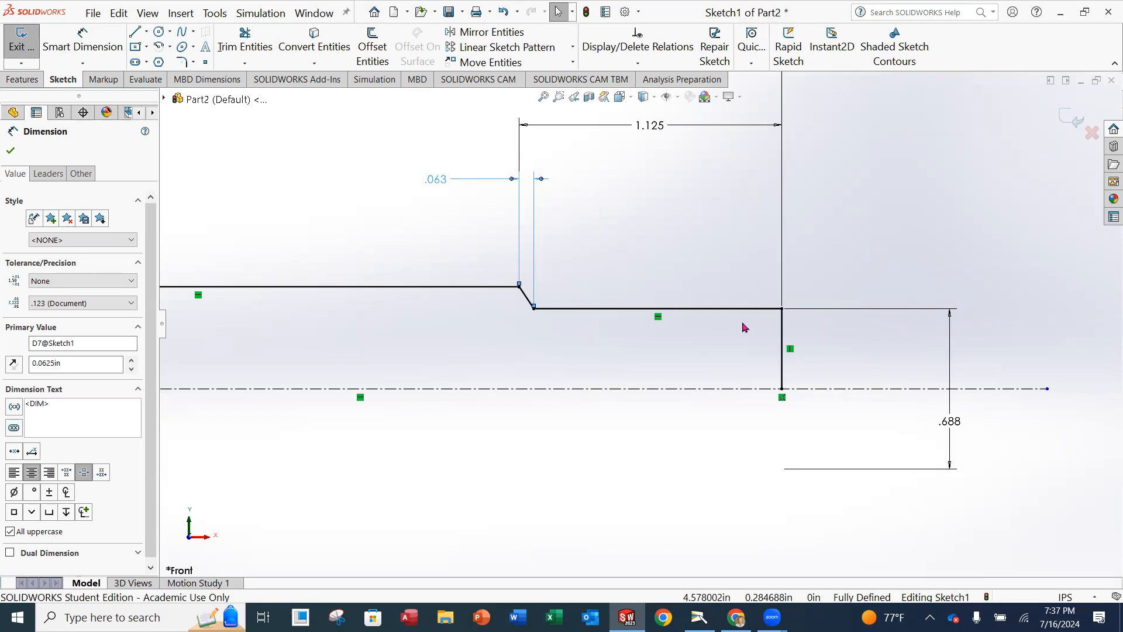
Step: Check the groove on the camera view of the paper drawing and sketch a circle about .163 in in radius centered on the tip's horizontal edge
scroll(724, 337, "down", 3)
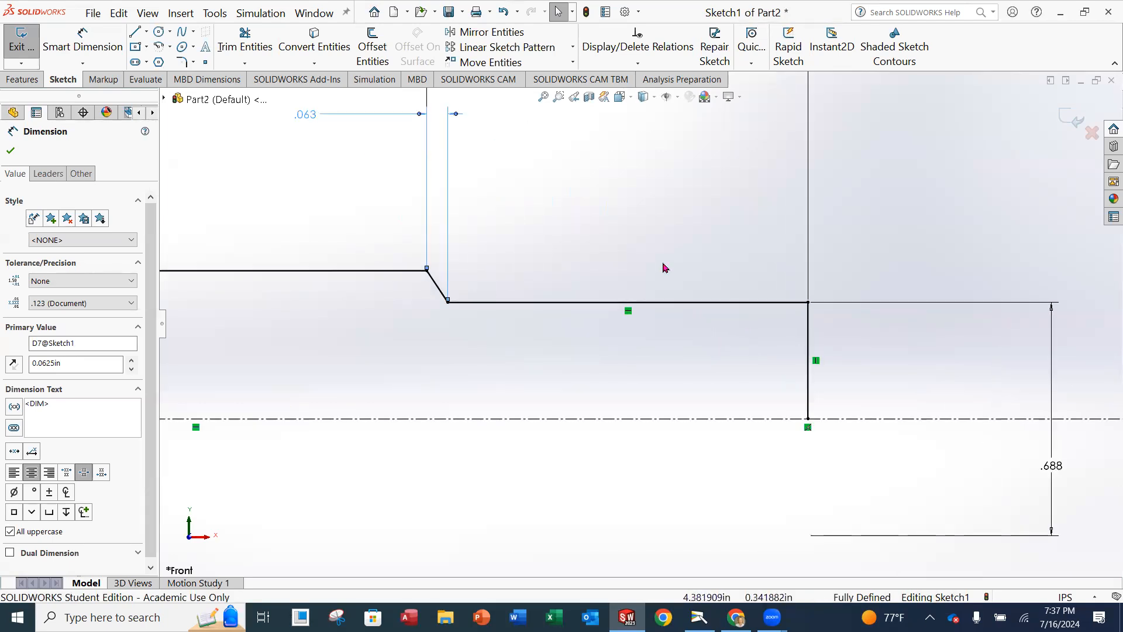
left_click(699, 617)
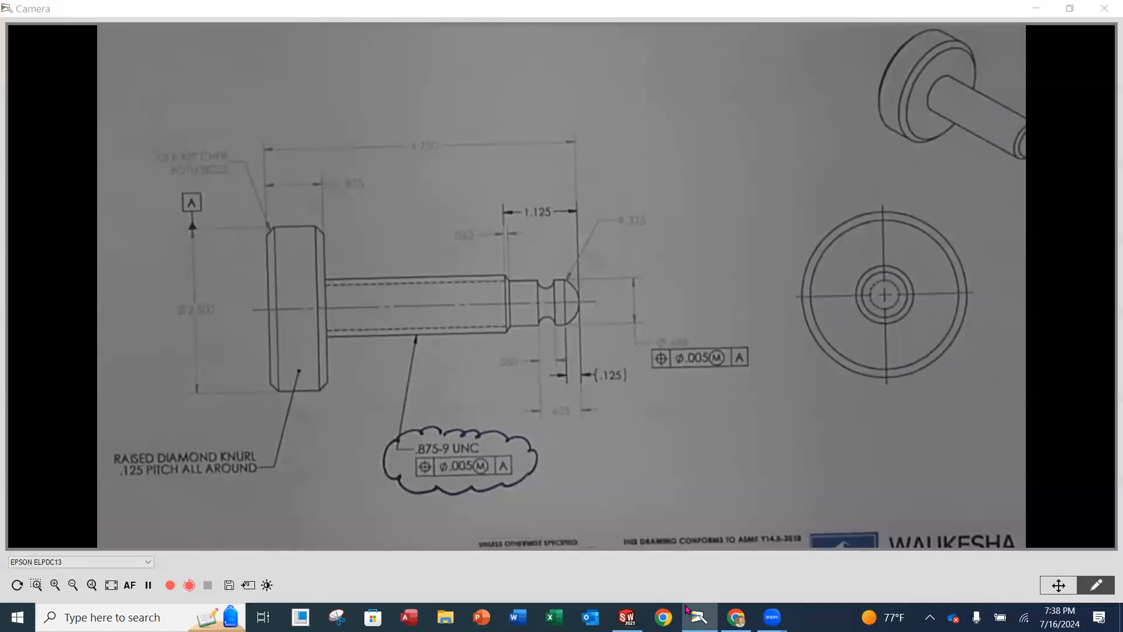
left_click(626, 617)
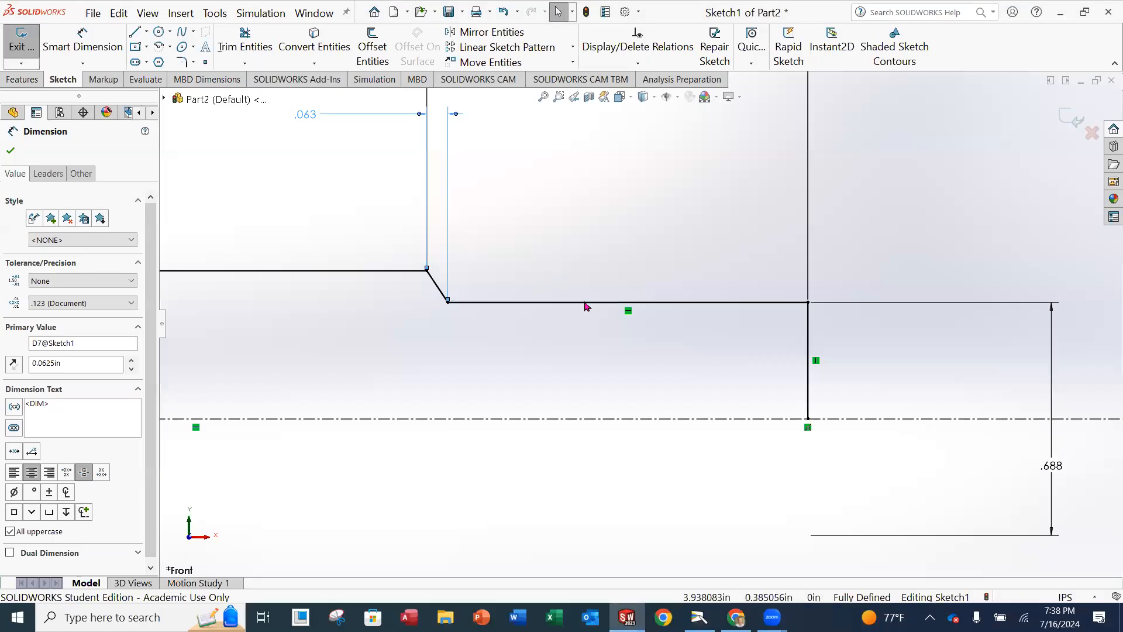
left_click(158, 36)
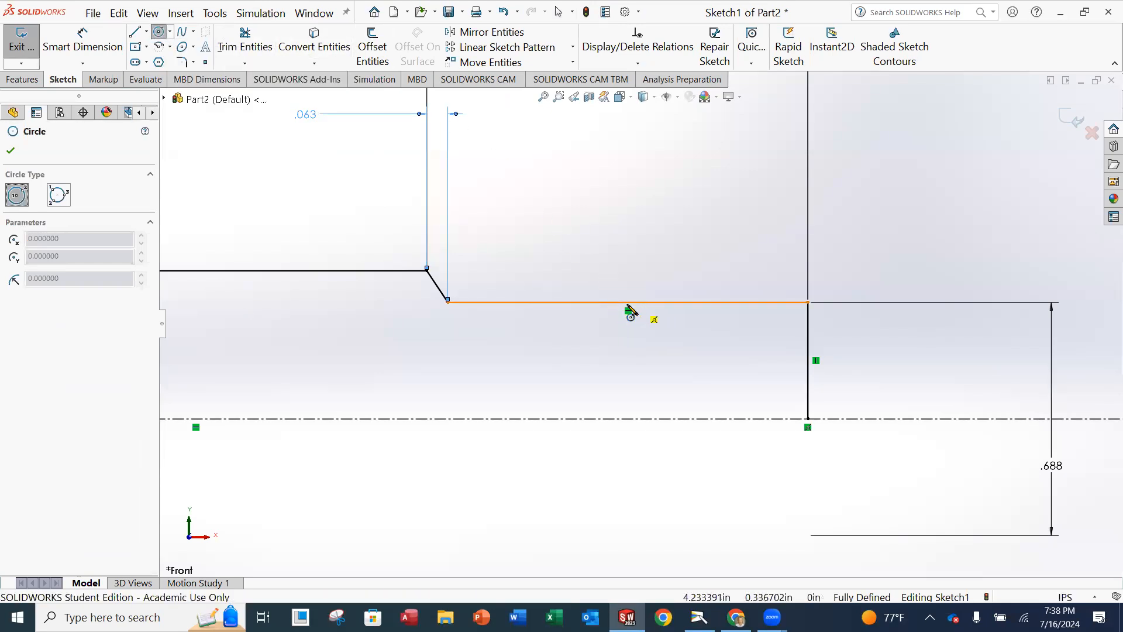
left_click(592, 303)
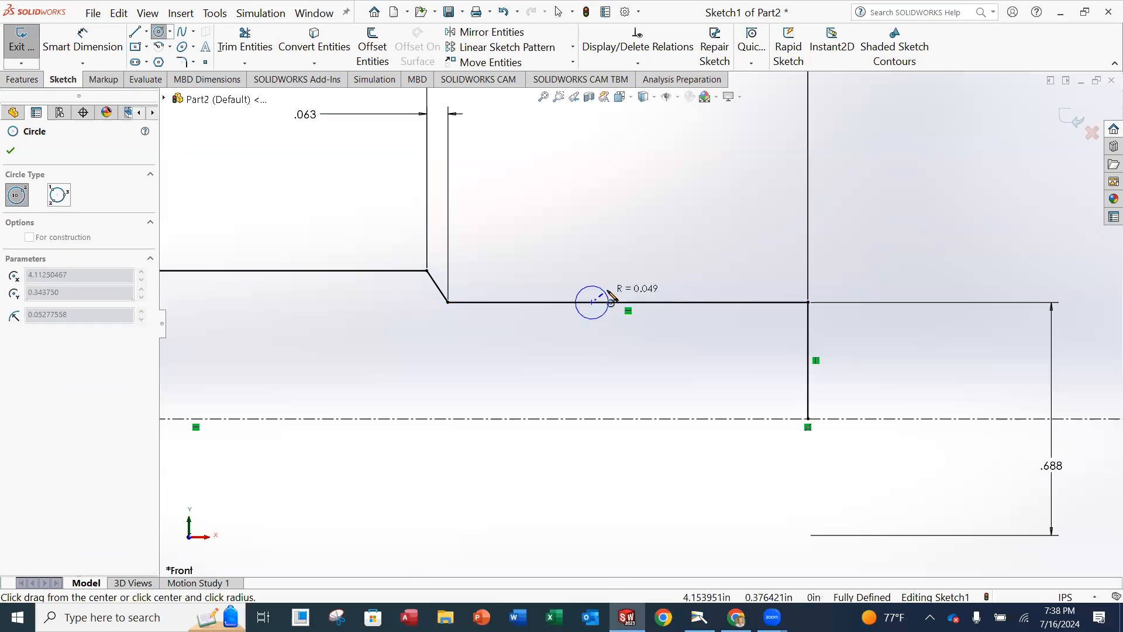
left_click(606, 249)
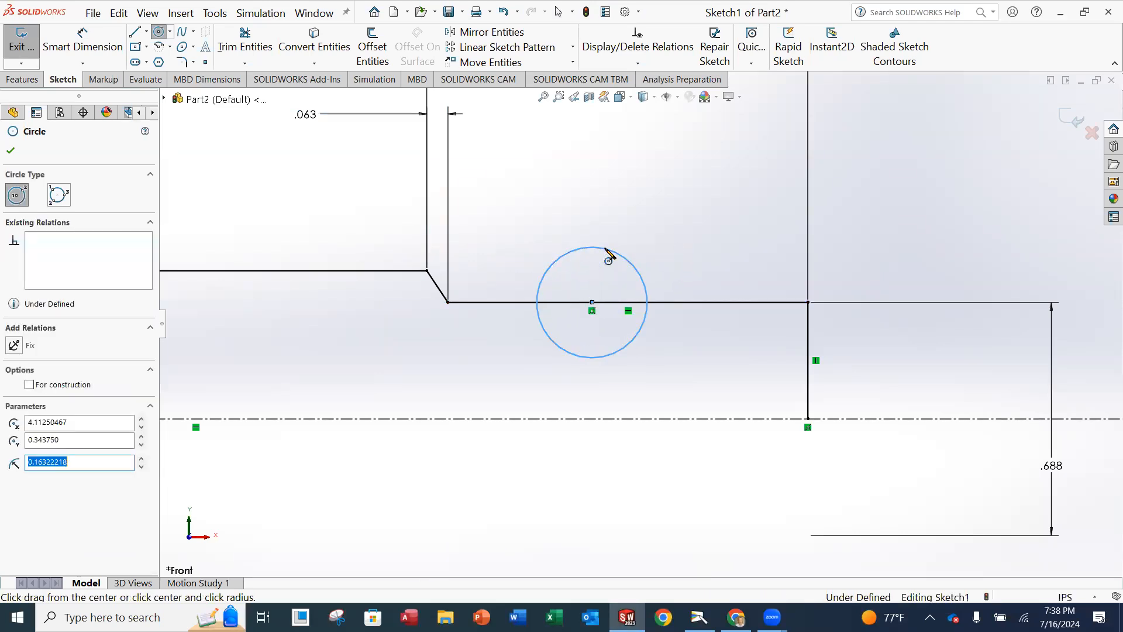
left_click(10, 150)
Step: Dimension the groove circle's diameter as .25 in
left_click(52, 44)
left_click(639, 269)
left_click(716, 197)
type(".25")
key("Return")
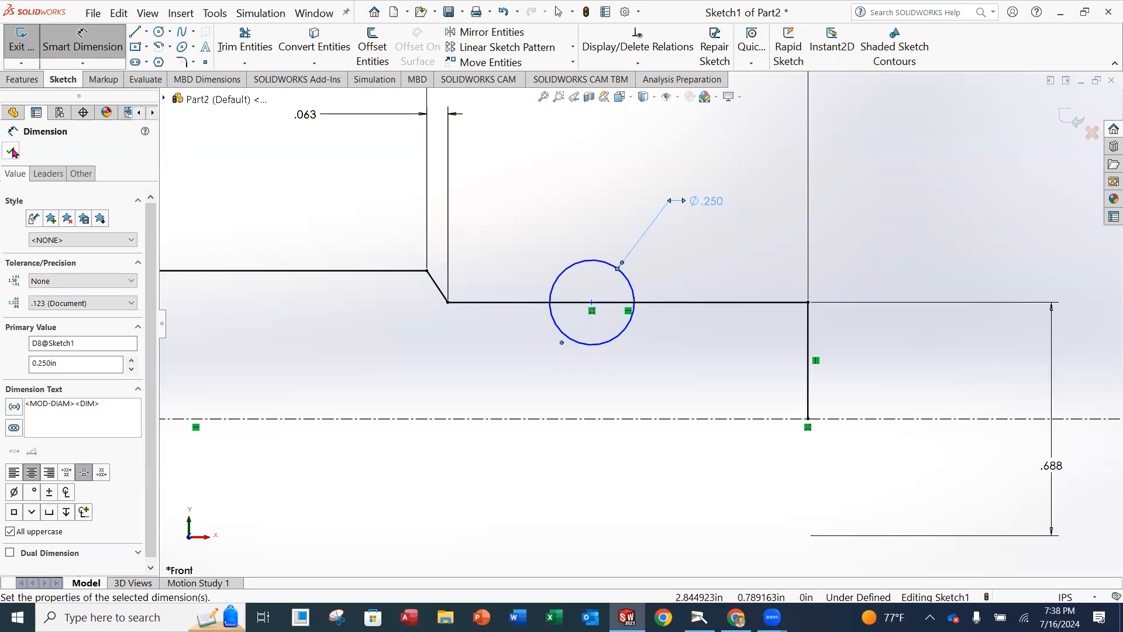
left_click(13, 152)
Step: Trim away the groove circle's upper half and the tip edge segment inside it, leaving a semicircular groove
scroll(664, 342, "down", 2)
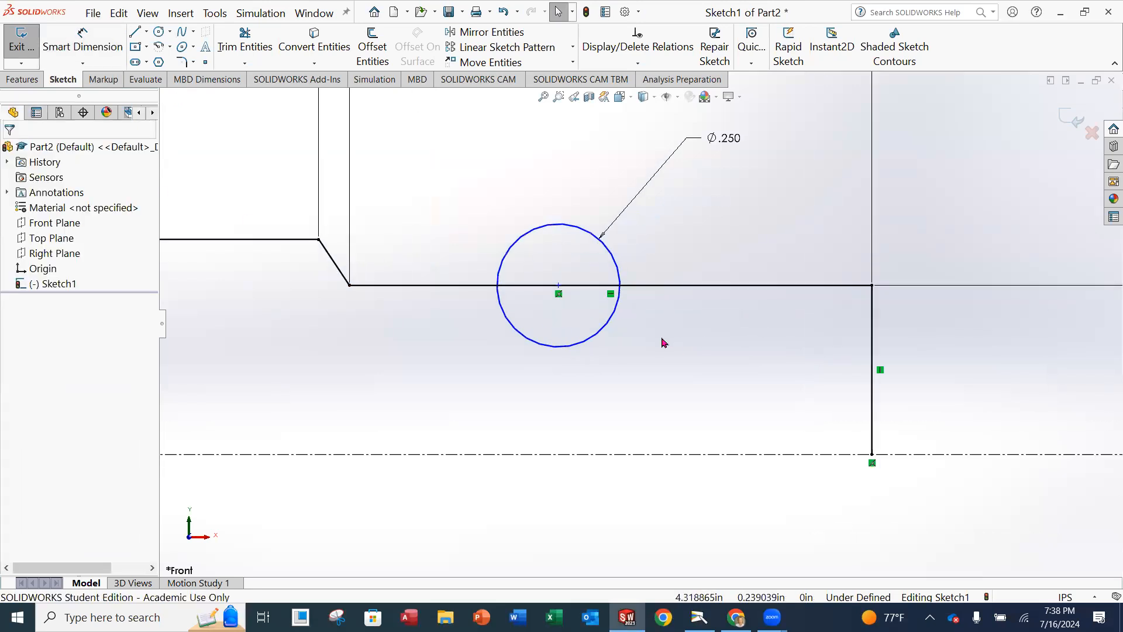
left_click(243, 45)
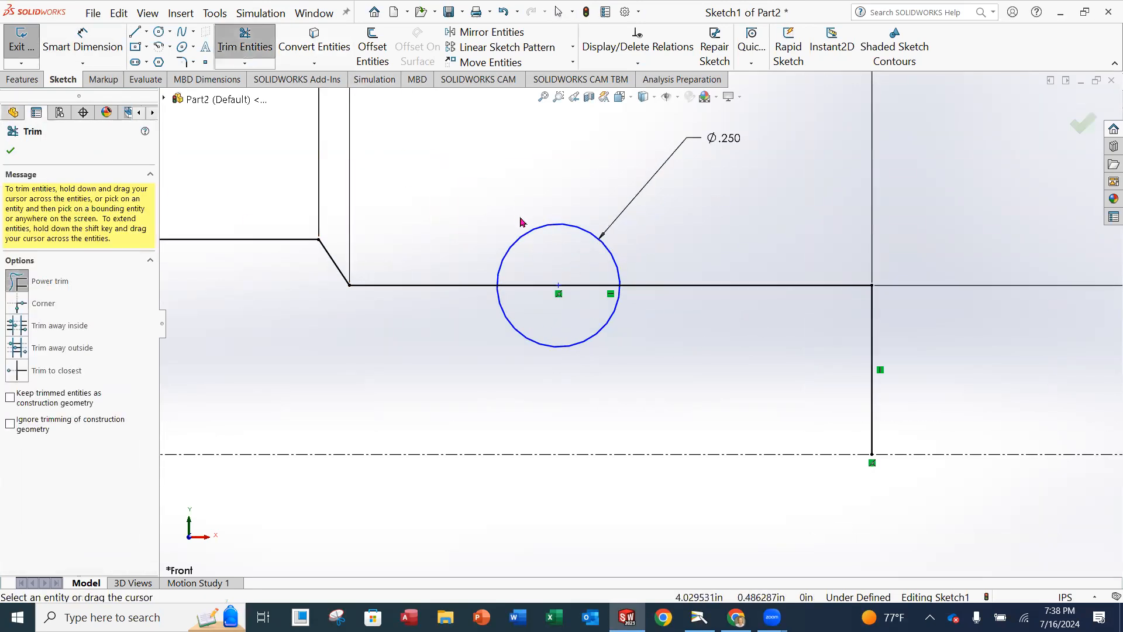
mouse_move(510, 206)
left_mouse_down()
mouse_move(546, 247)
mouse_move(548, 288)
mouse_move(566, 317)
left_mouse_up()
scroll(780, 332, "up", 3)
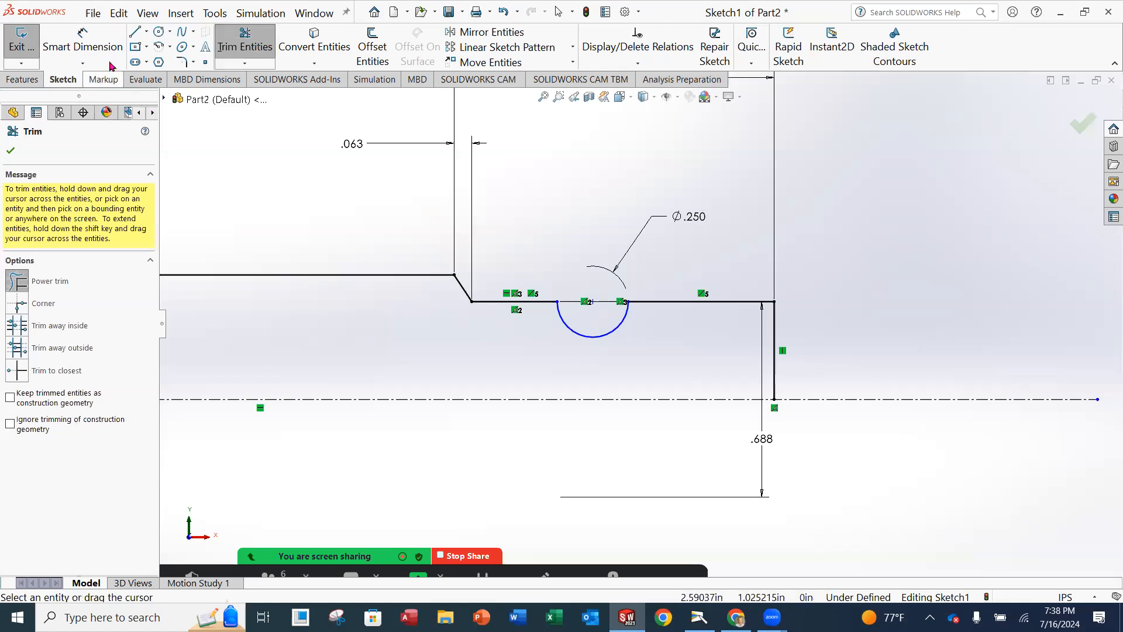
Step: Dimension the distance from the groove's head-side corner to the tip's end face as .625 in
left_click(83, 42)
left_click(557, 302)
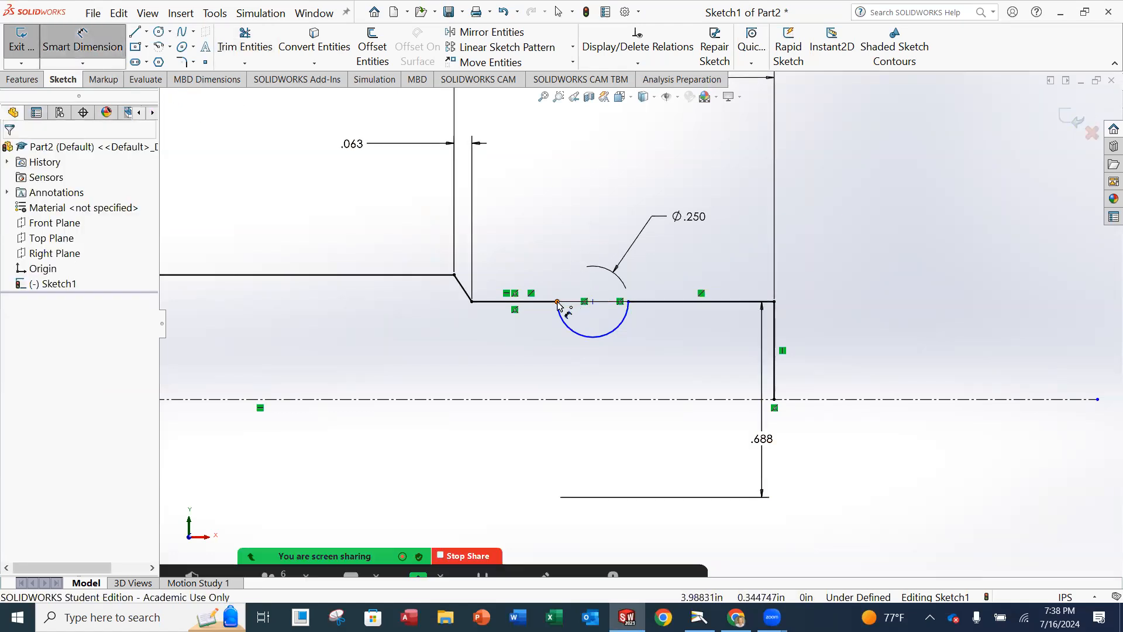
left_click(776, 385)
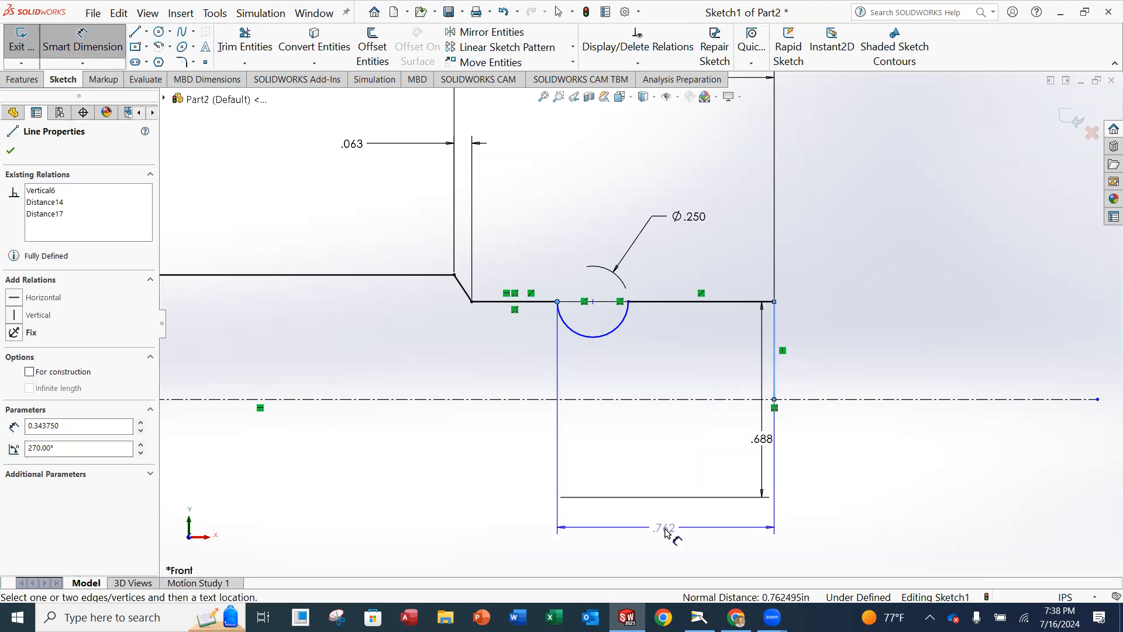
left_click(668, 545)
type(".625")
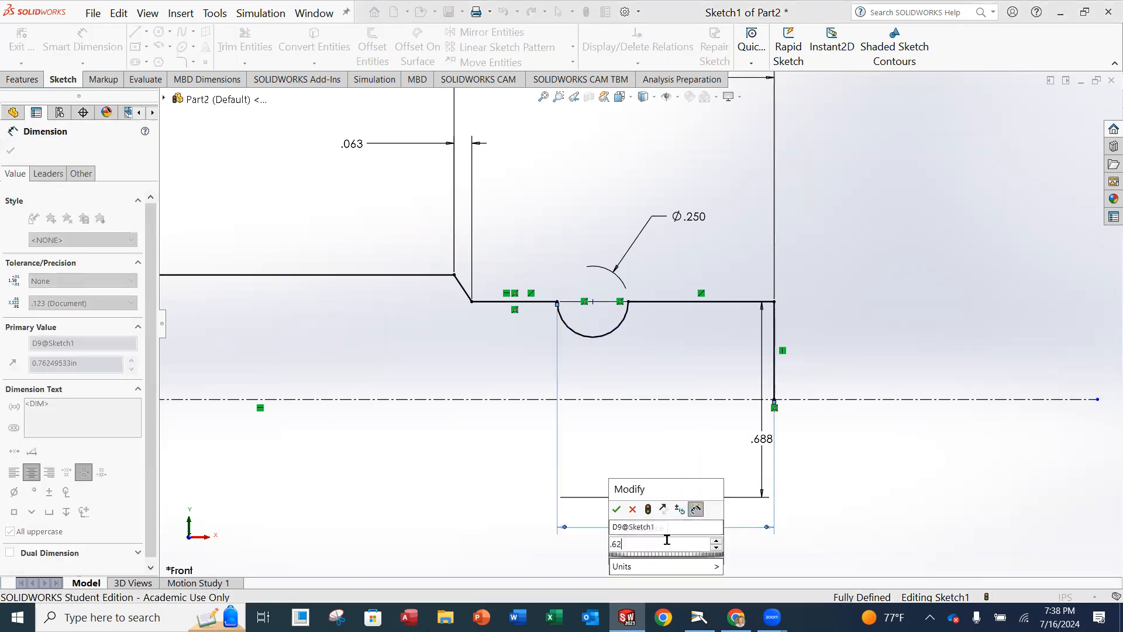
key("Return")
scroll(749, 316, "up", 1)
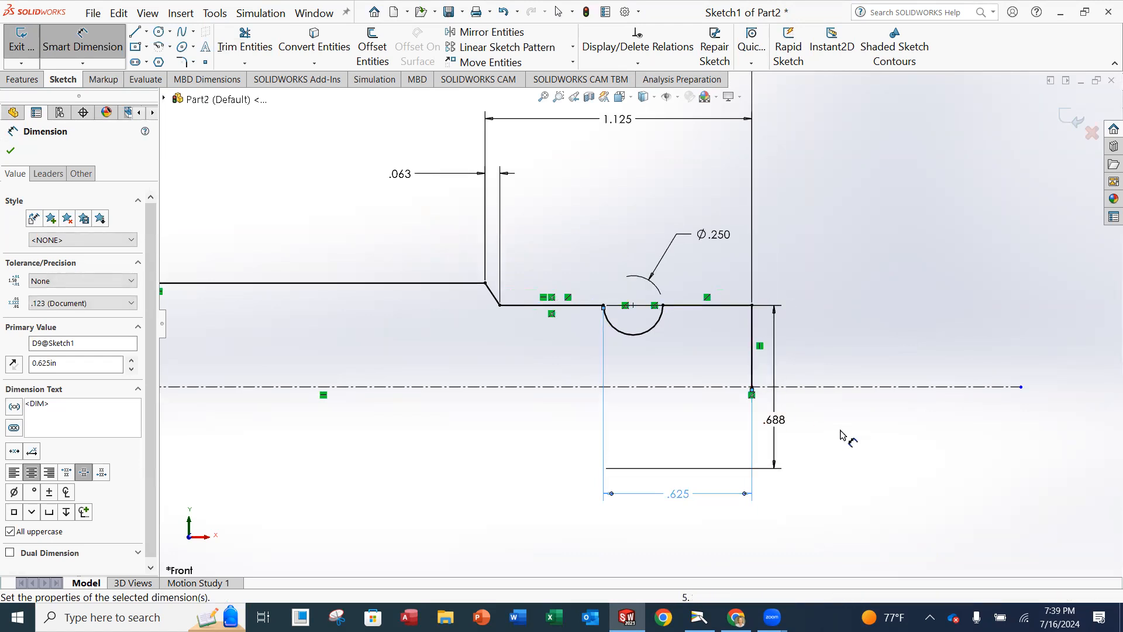
scroll(832, 438, "down", 2)
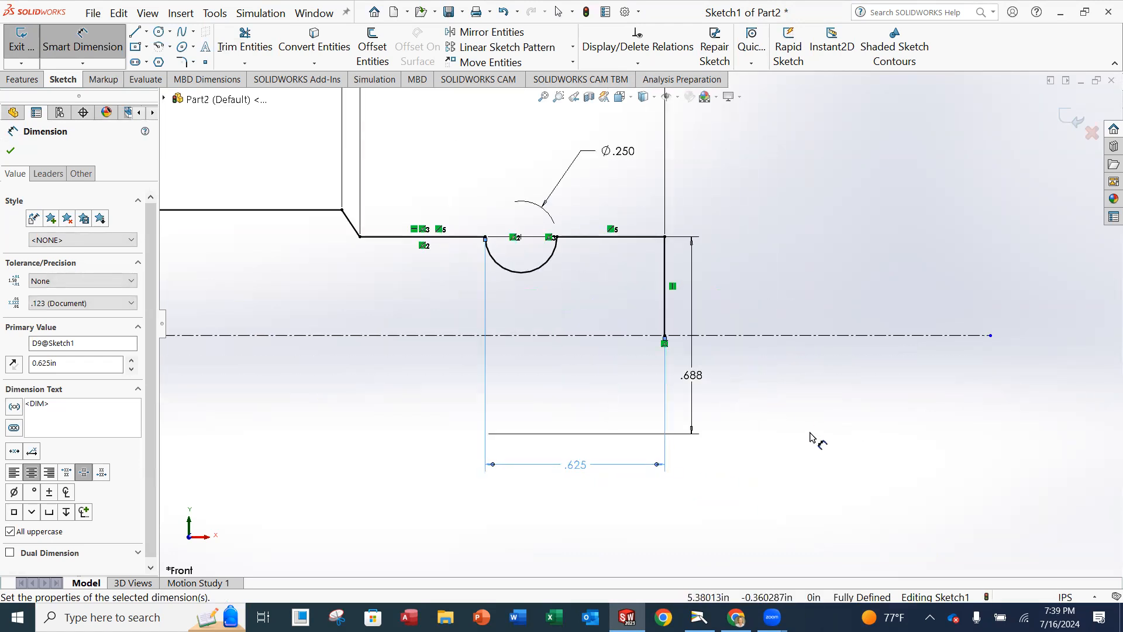
left_click(759, 416)
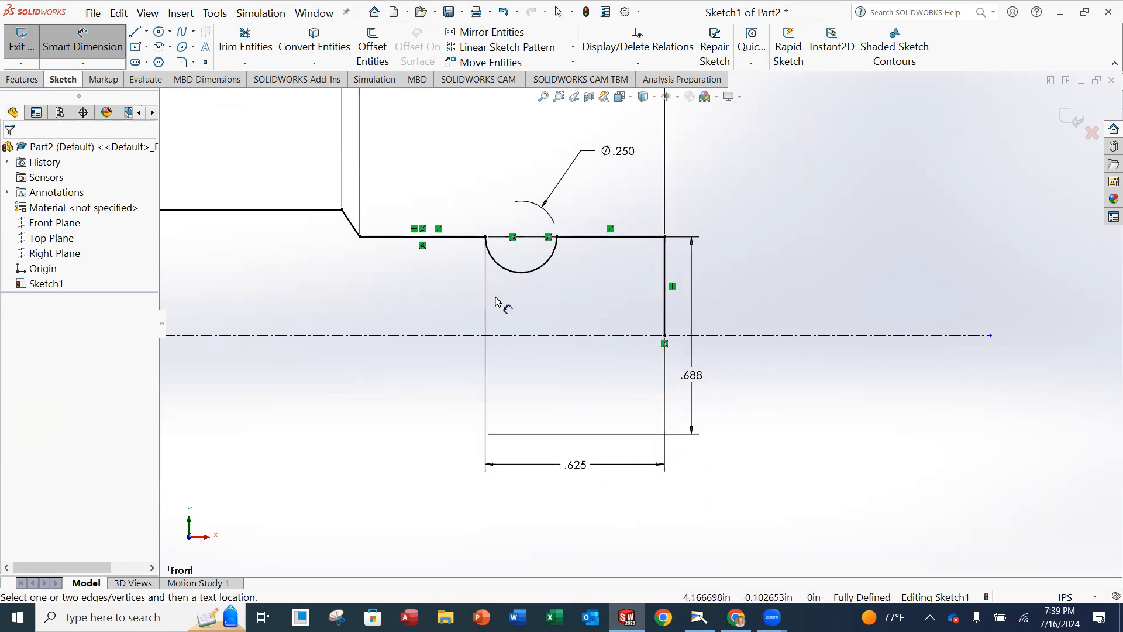
Step: Check the rounded tip on the camera view of the drawing and sketch a circle about .5 in in radius centered on the centerline beyond the end face
scroll(618, 292, "down", 1)
scroll(542, 279, "down", 1)
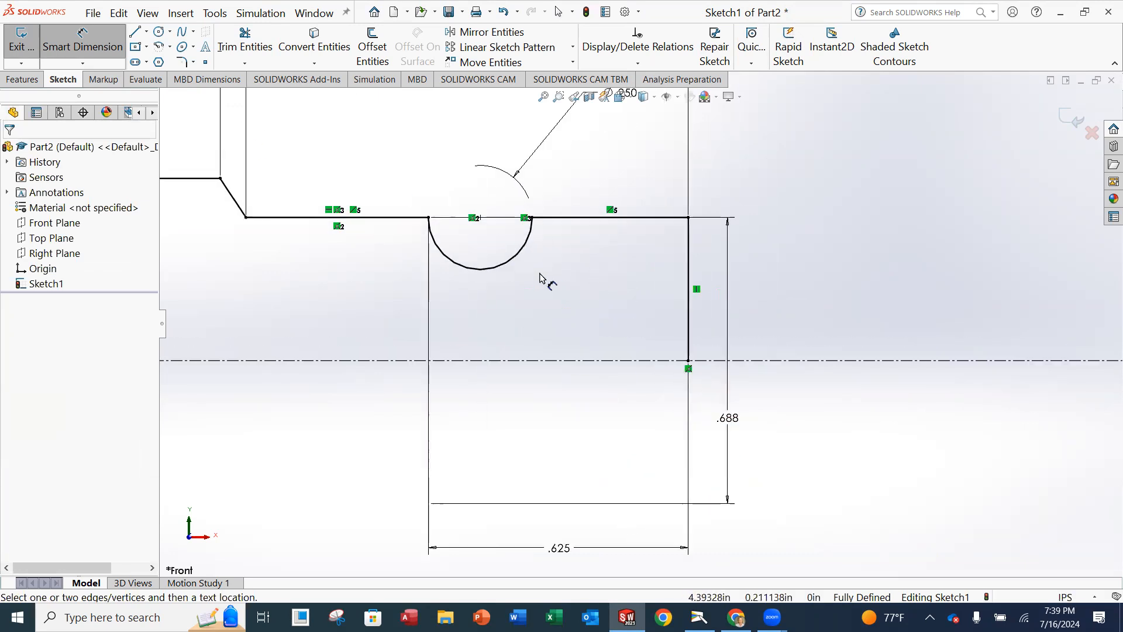
scroll(542, 281, "down", 1)
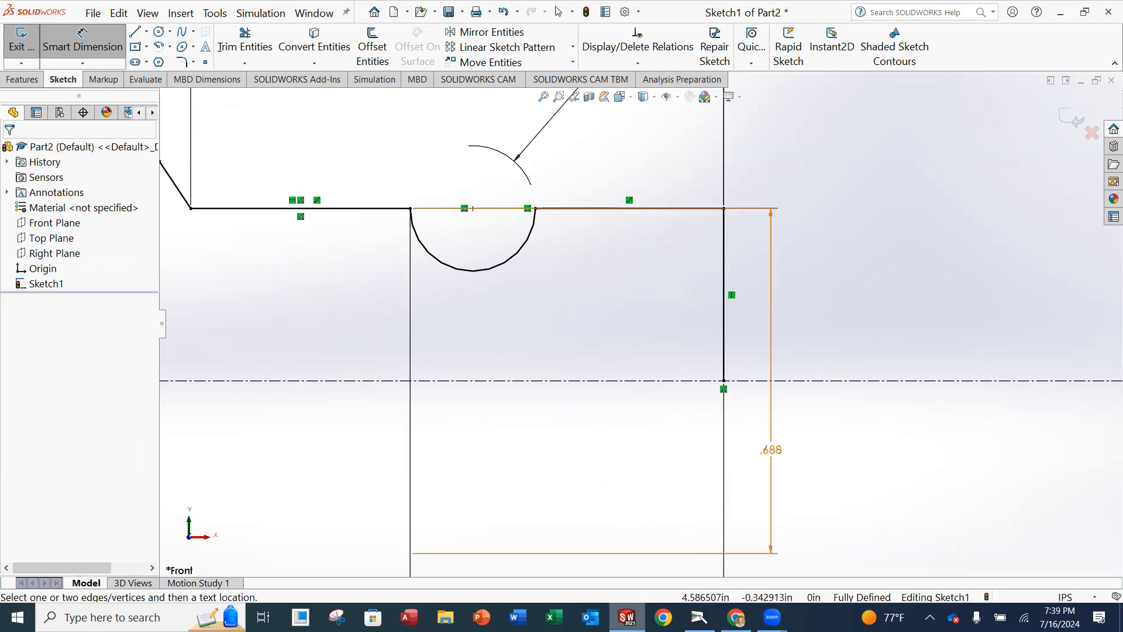
left_click(700, 617)
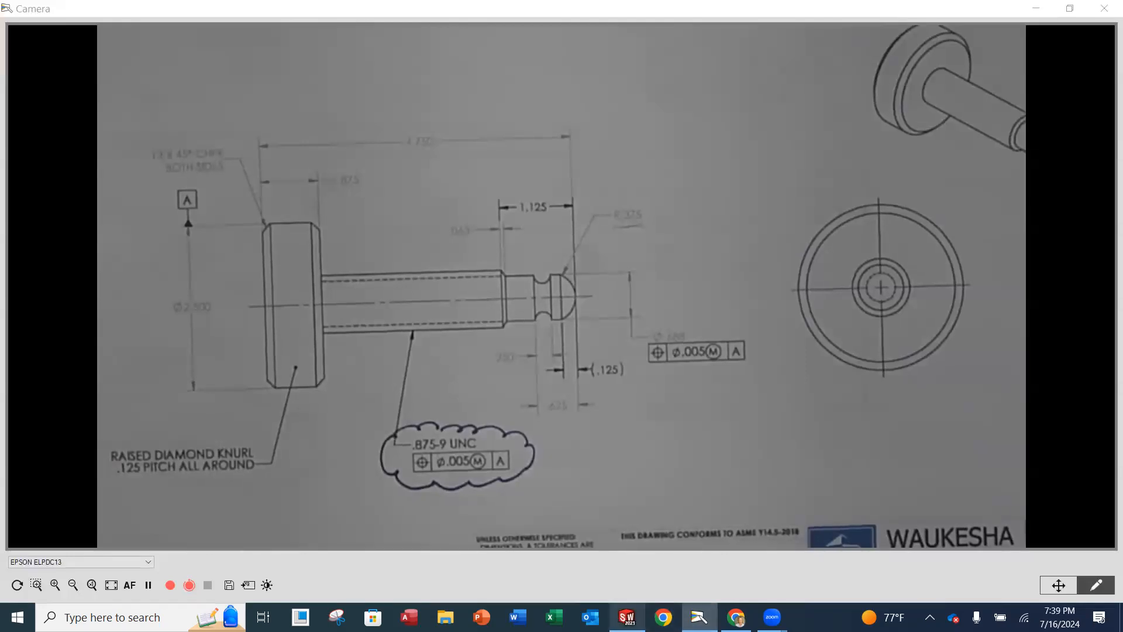
left_click(626, 618)
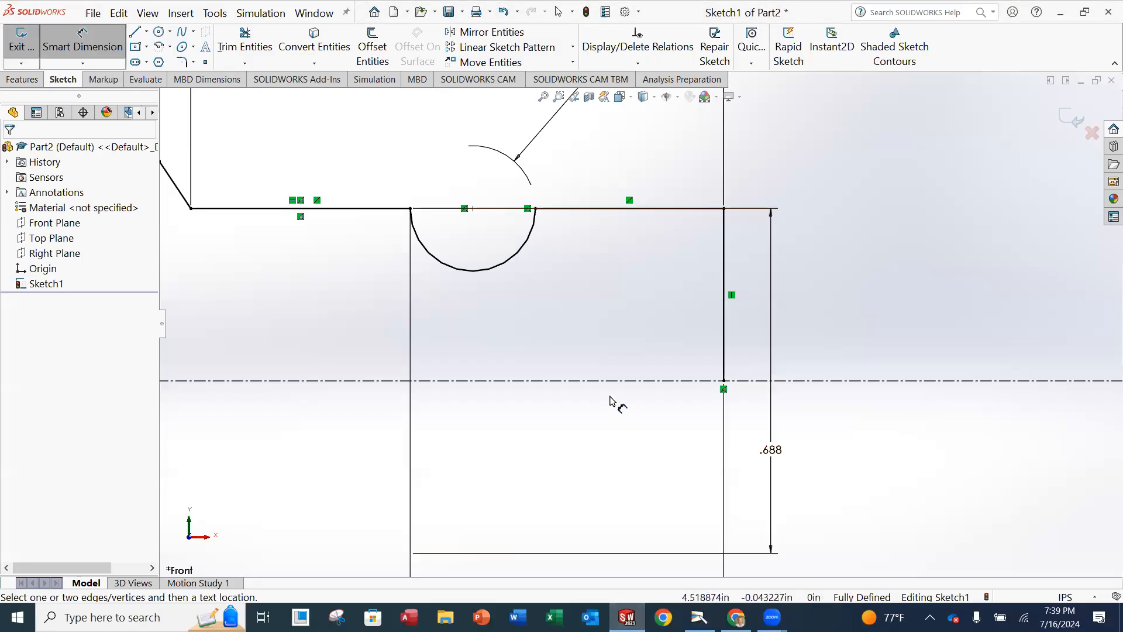
key("z")
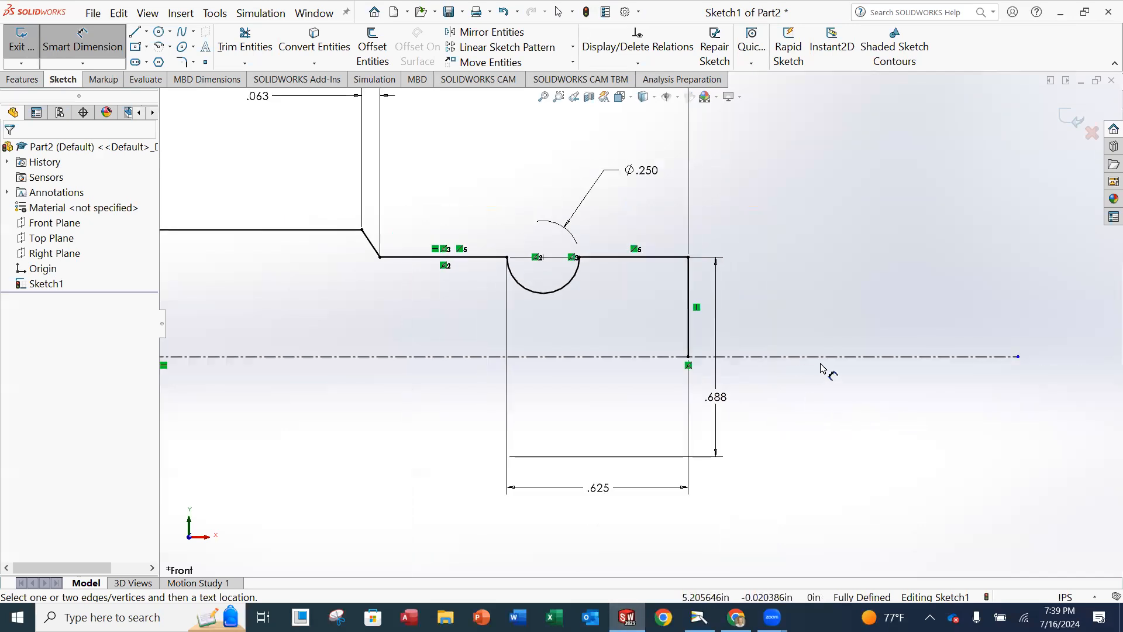
left_click(159, 32)
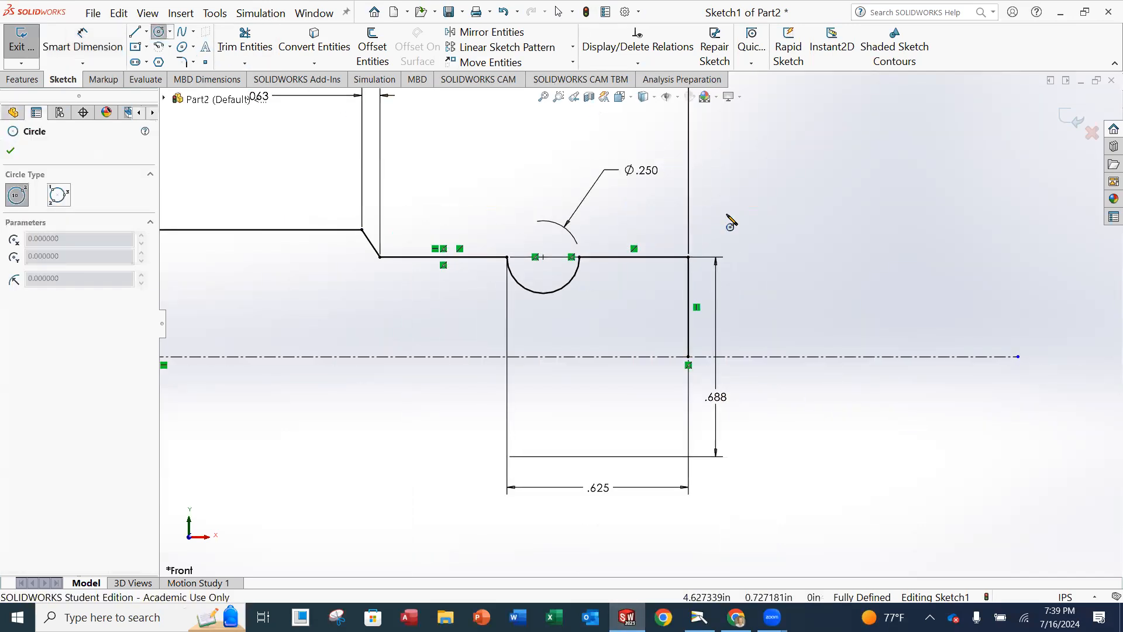
left_click(837, 356)
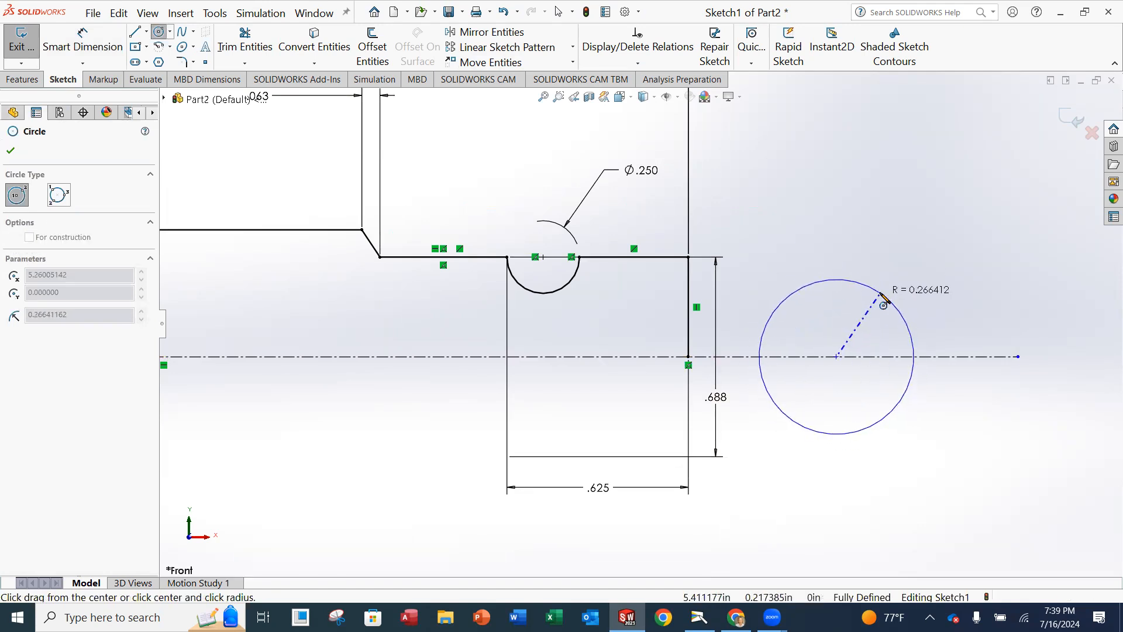
left_click(890, 227)
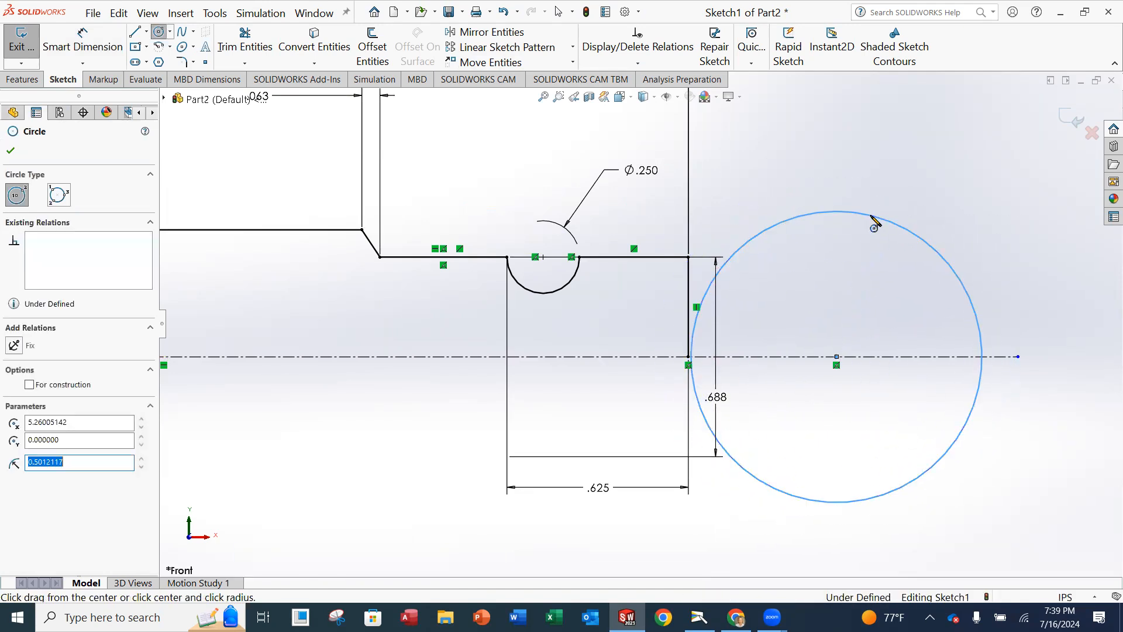
Step: Dimension the diameter of the large circle on the centerline as .75 in
key("d")
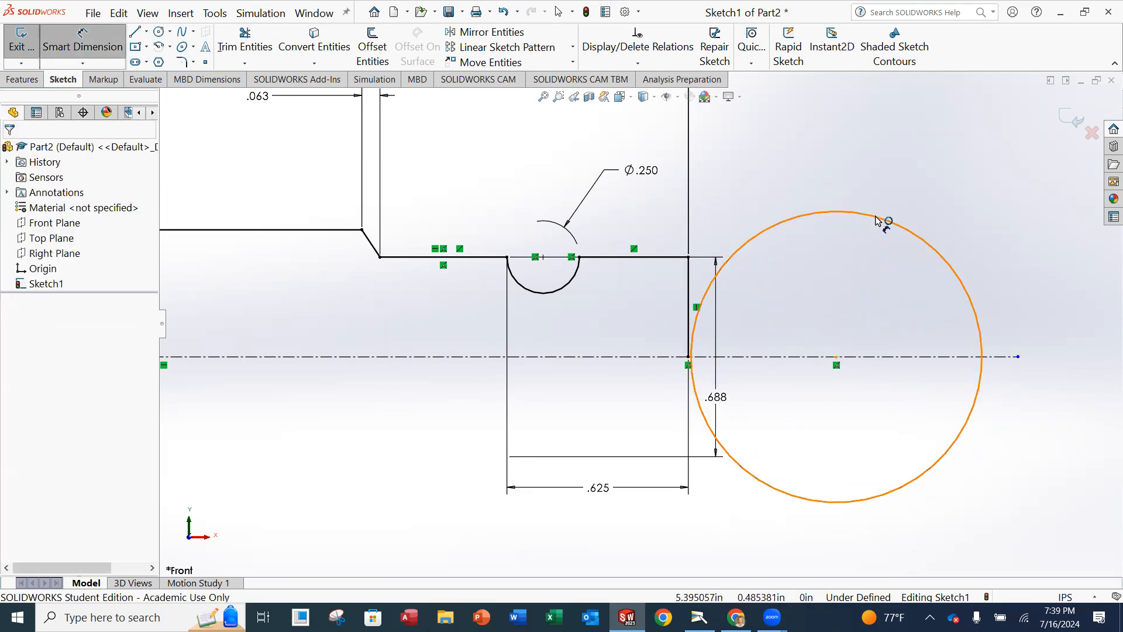
left_click(877, 218)
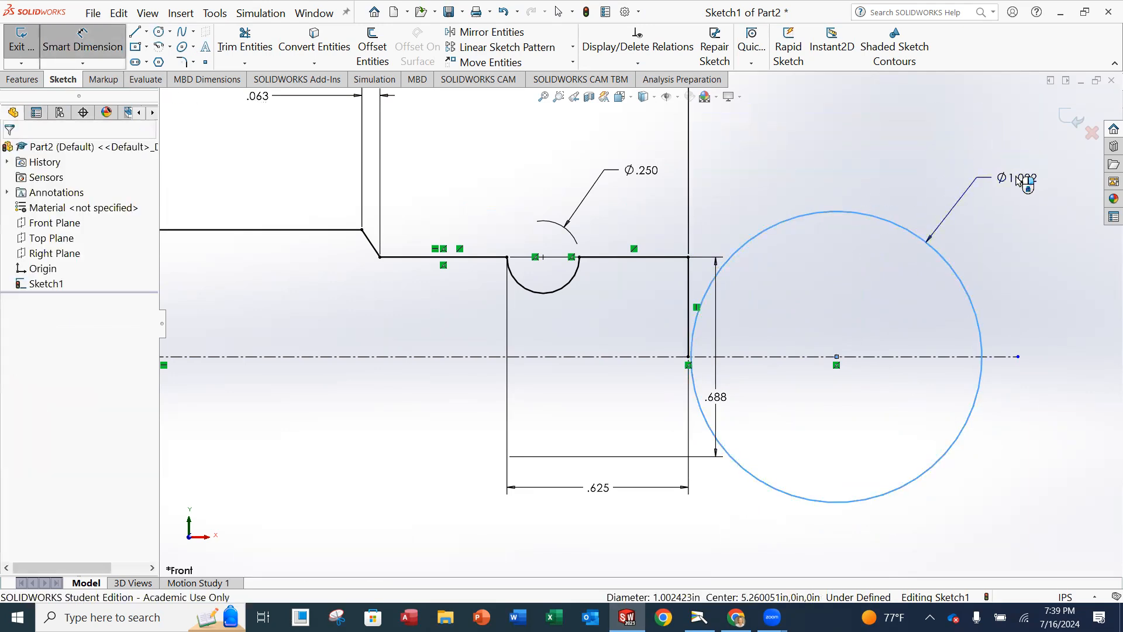
left_click(1016, 180)
type(".75")
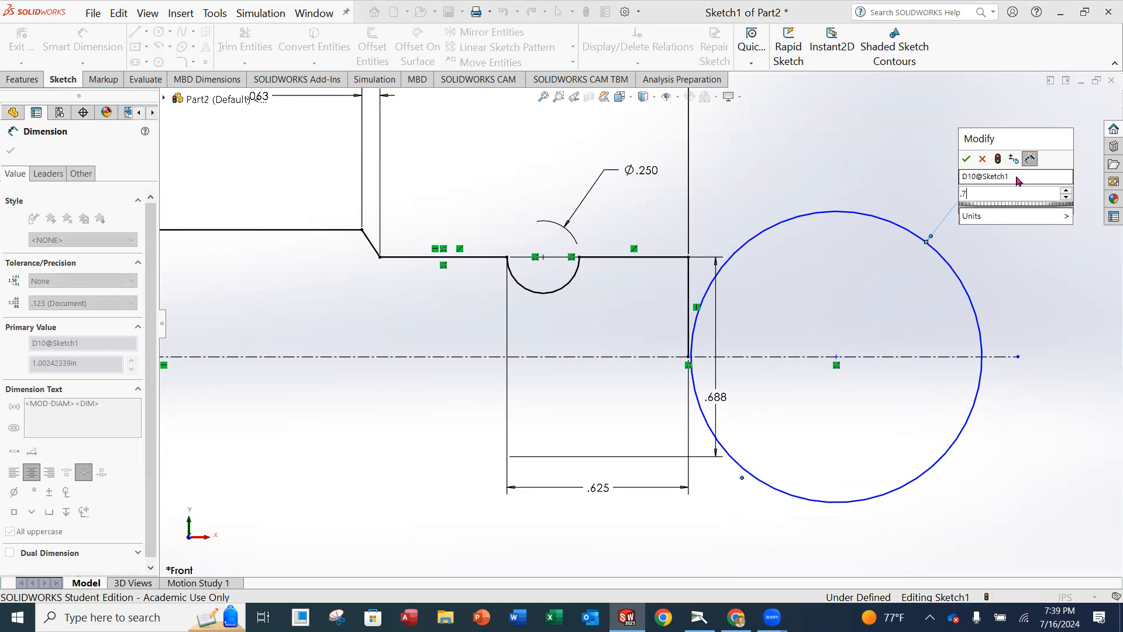
key("Return")
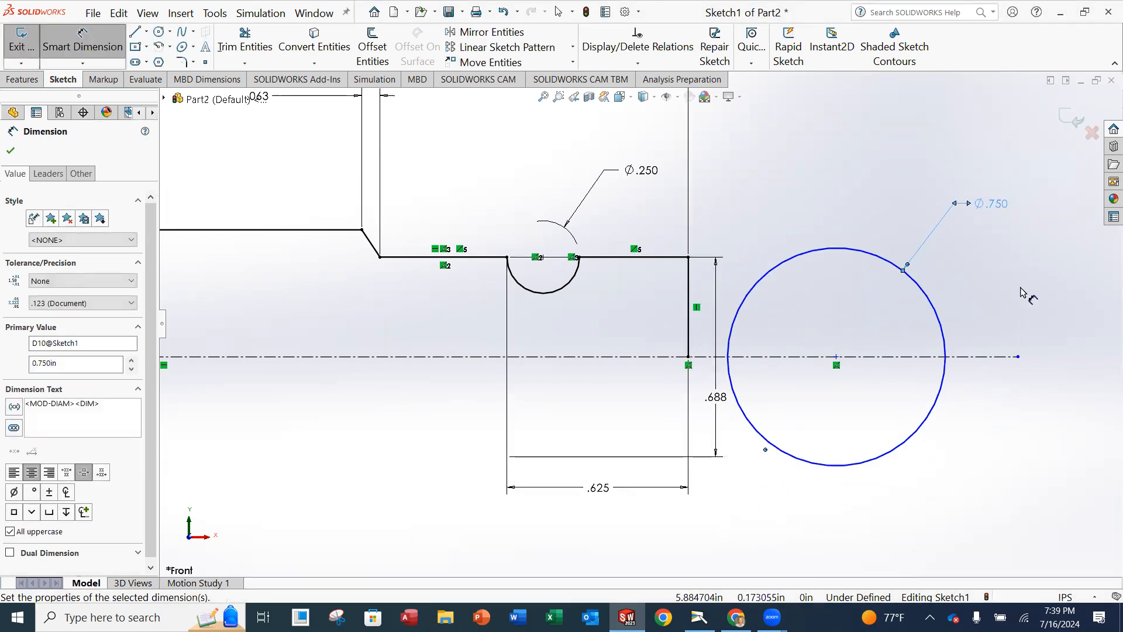
key("Escape")
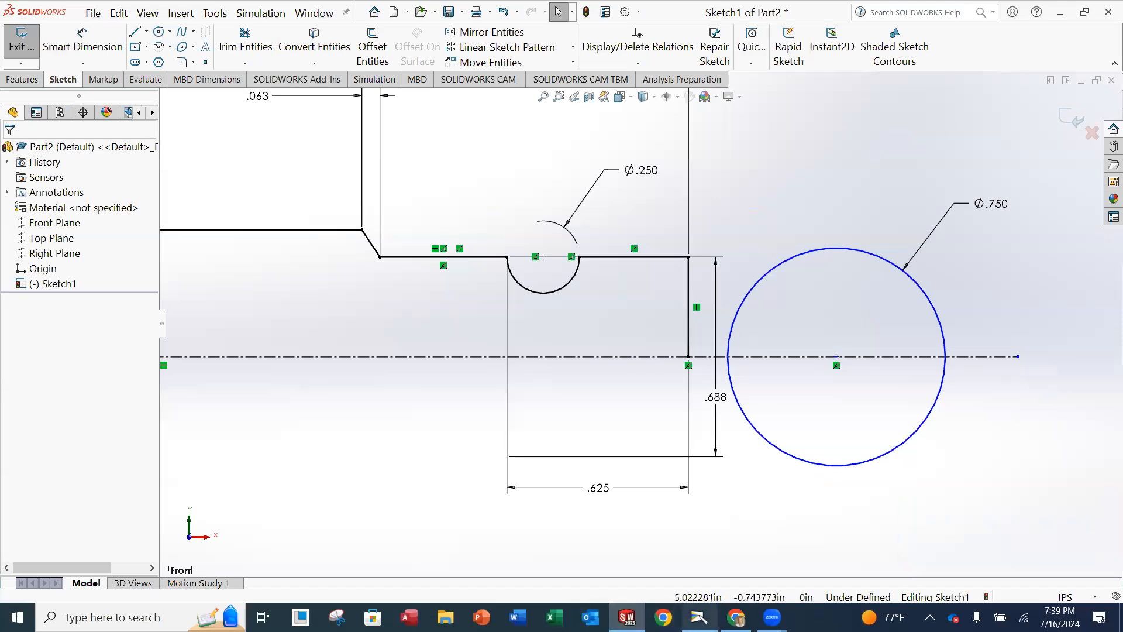
Step: Check the tip radius on the camera view of the drawing and move the large circle's center along the centerline to about 4.42 in from the origin
left_click(699, 617)
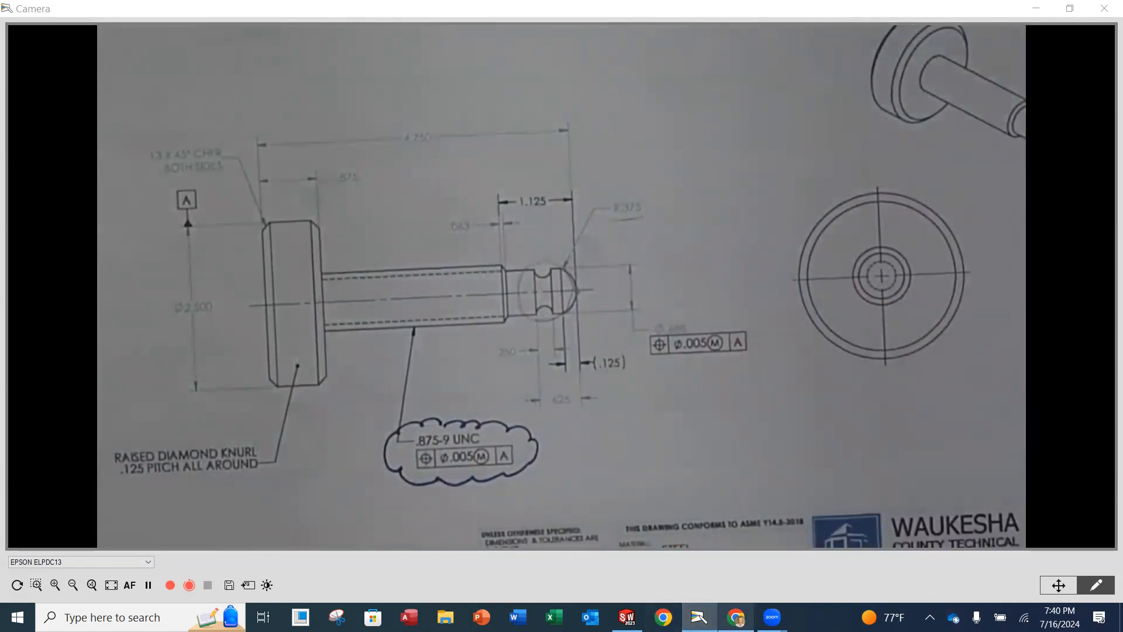
left_click(626, 617)
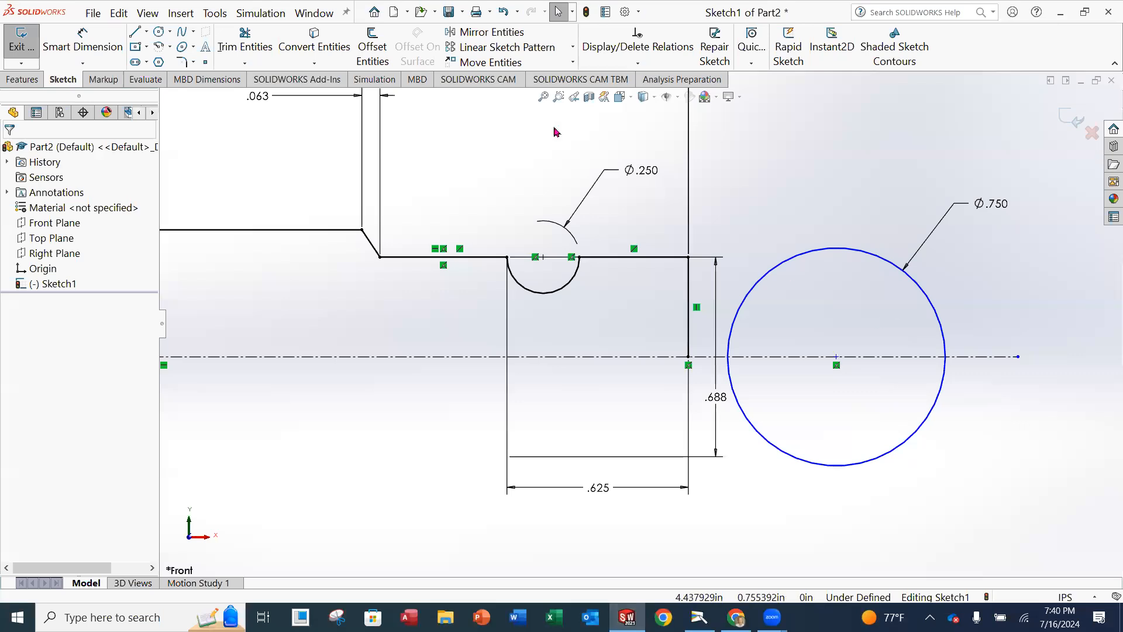
left_click_drag(837, 358, 594, 358)
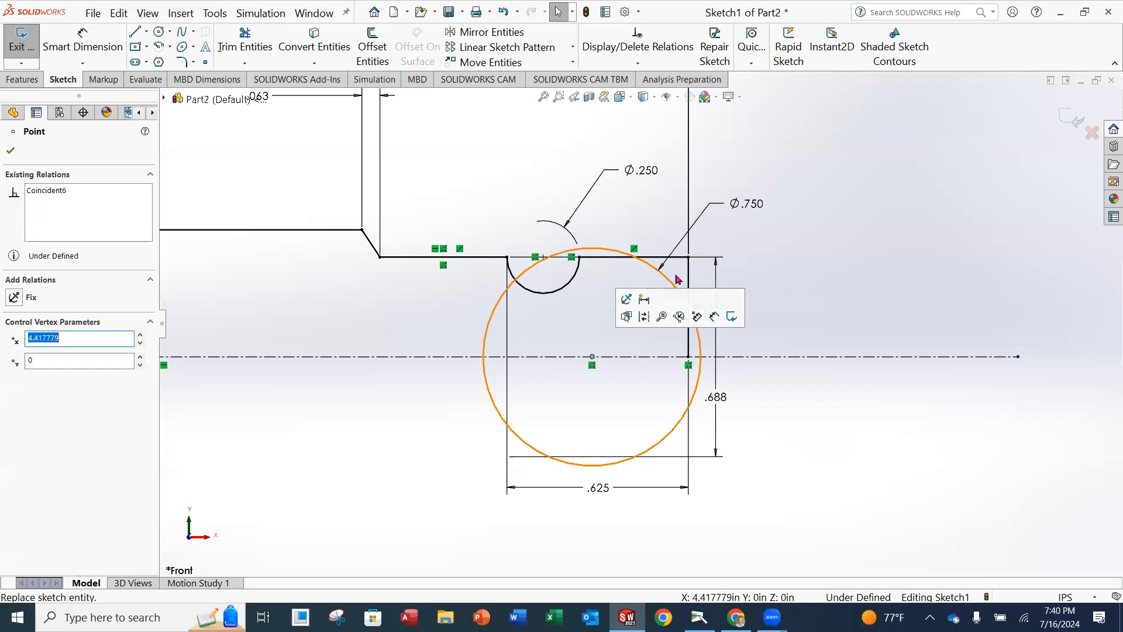
Step: Dimension the distance from the large circle's center to the end face's point on the centerline as .375 in
scroll(688, 358, "down", 2)
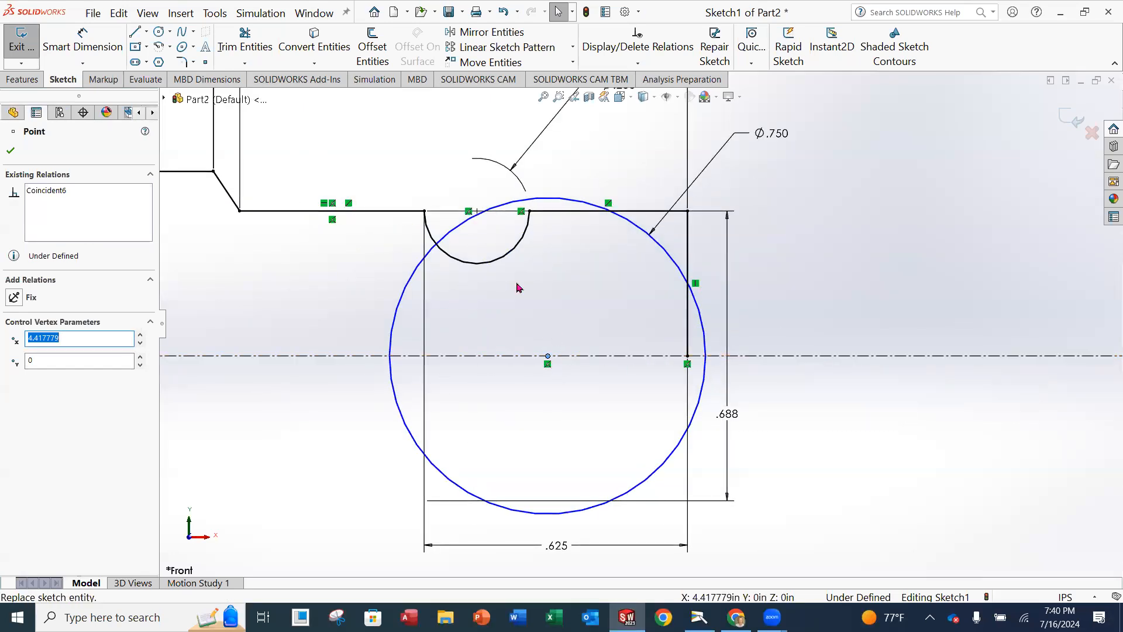
left_click(82, 42)
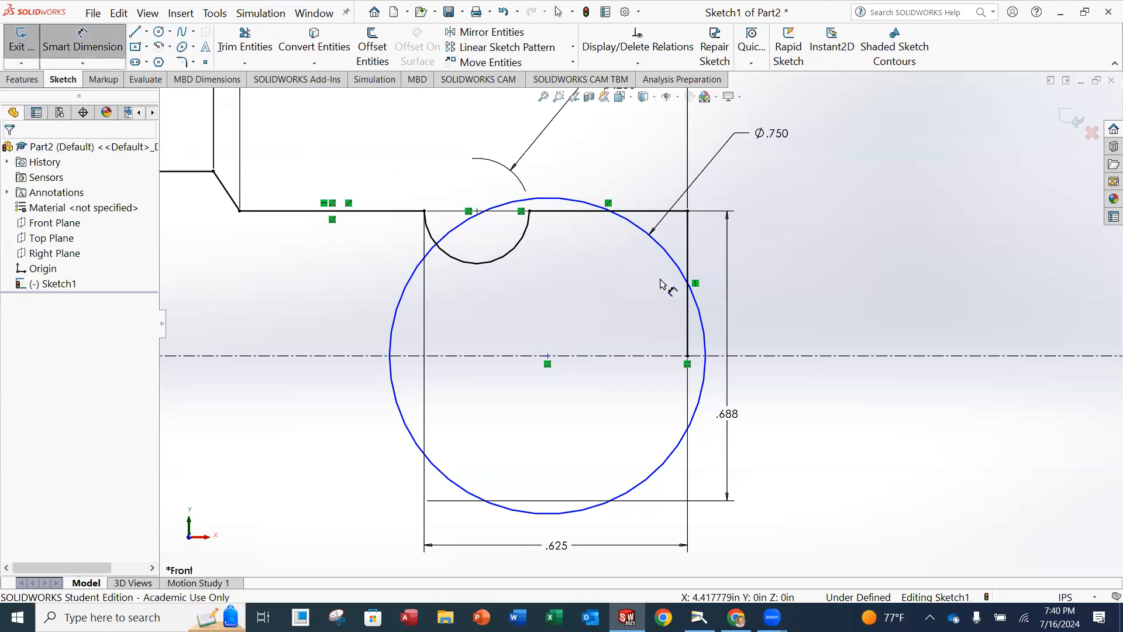
left_click(688, 356)
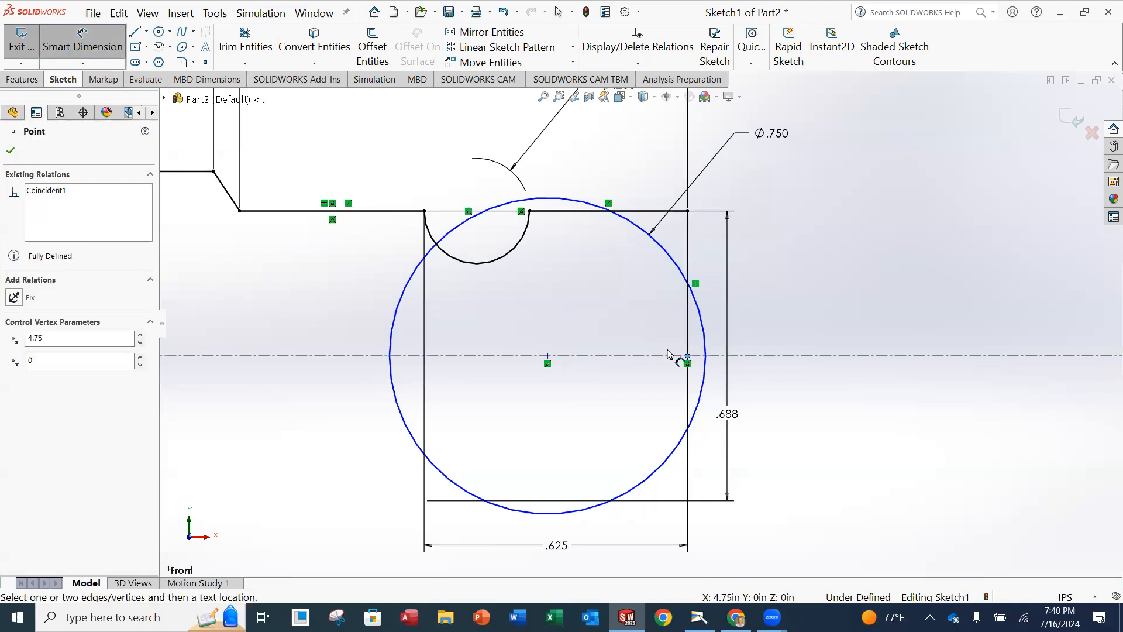
left_click(549, 358)
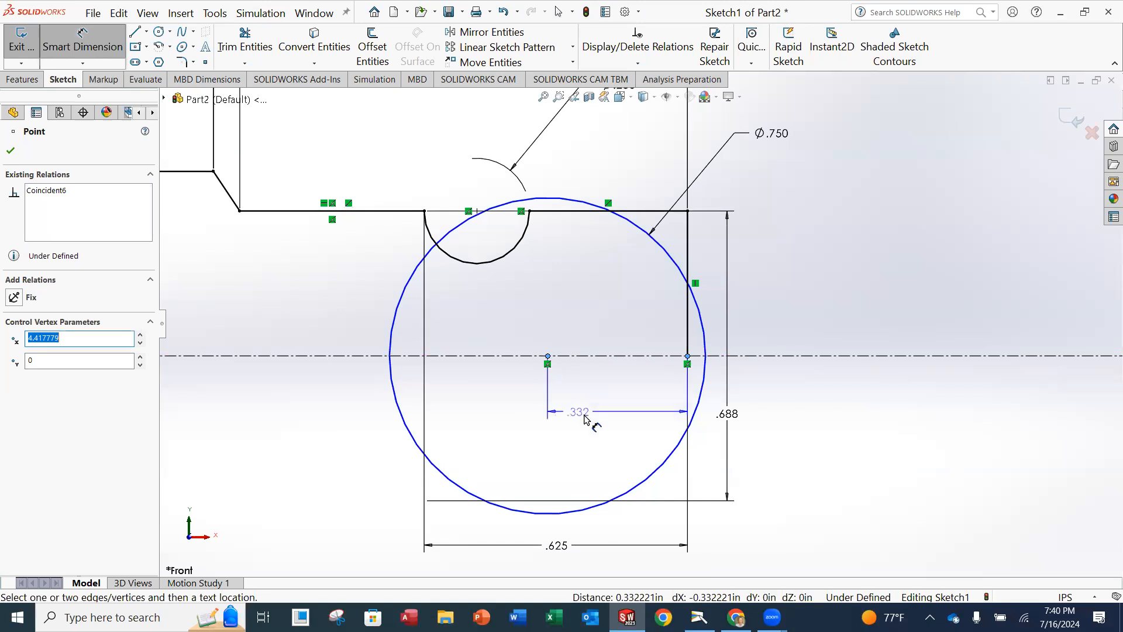
left_click(597, 426)
key("BackSpace")
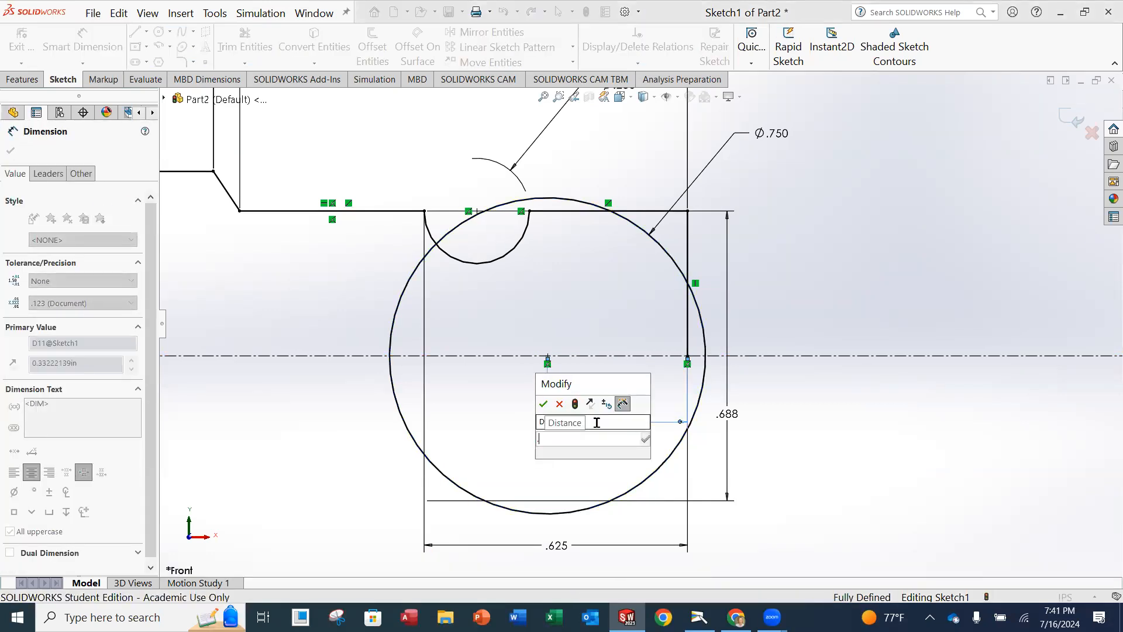
type(".375")
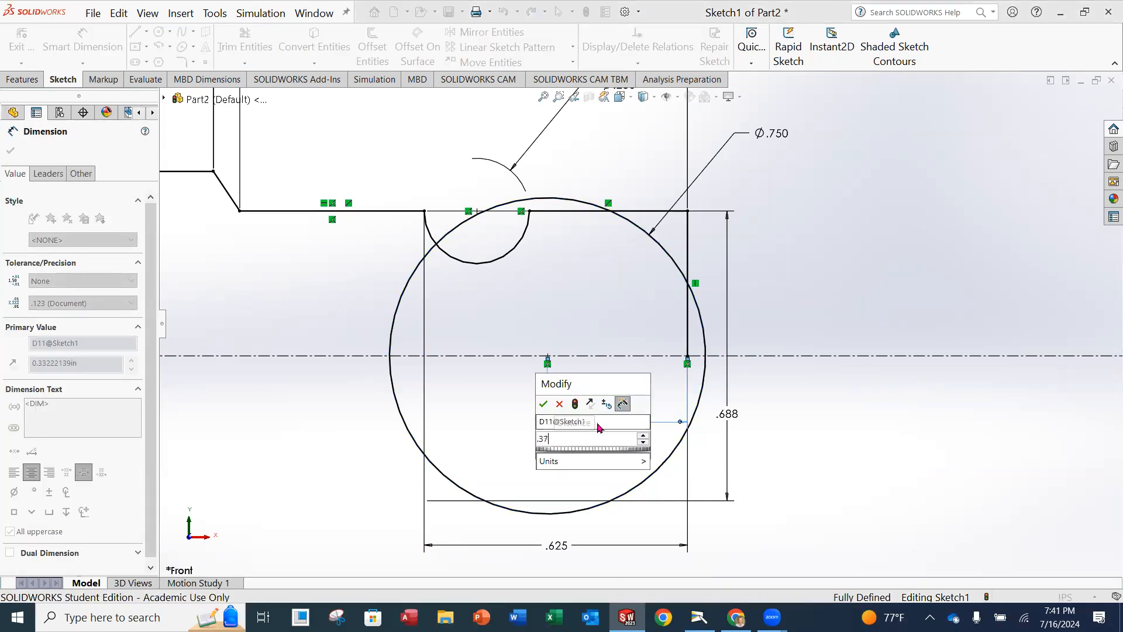
key("Return")
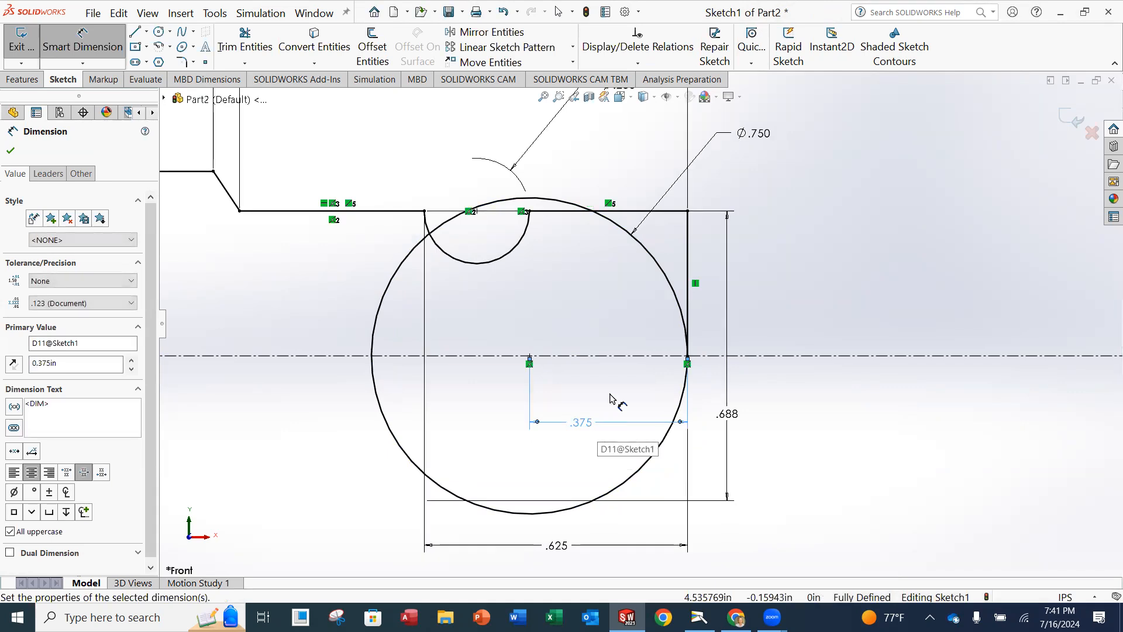
Step: Trim away the end face line, the outer corner and the rest of the large circle, keeping only the rounded tip arc above the centerline
scroll(644, 328, "up", 2)
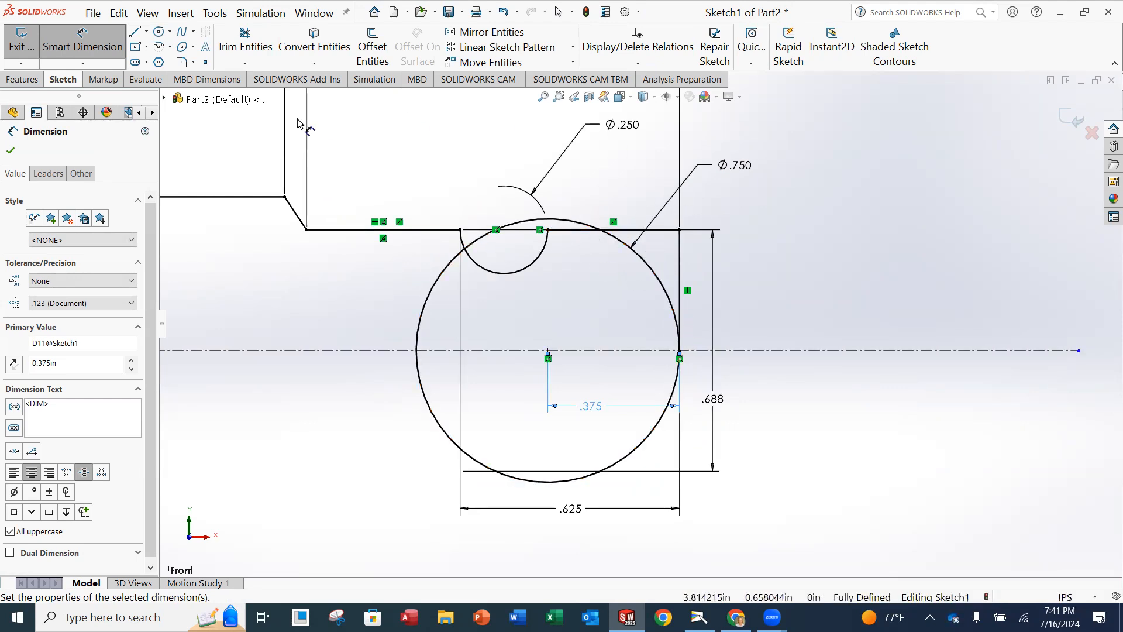
left_click(238, 53)
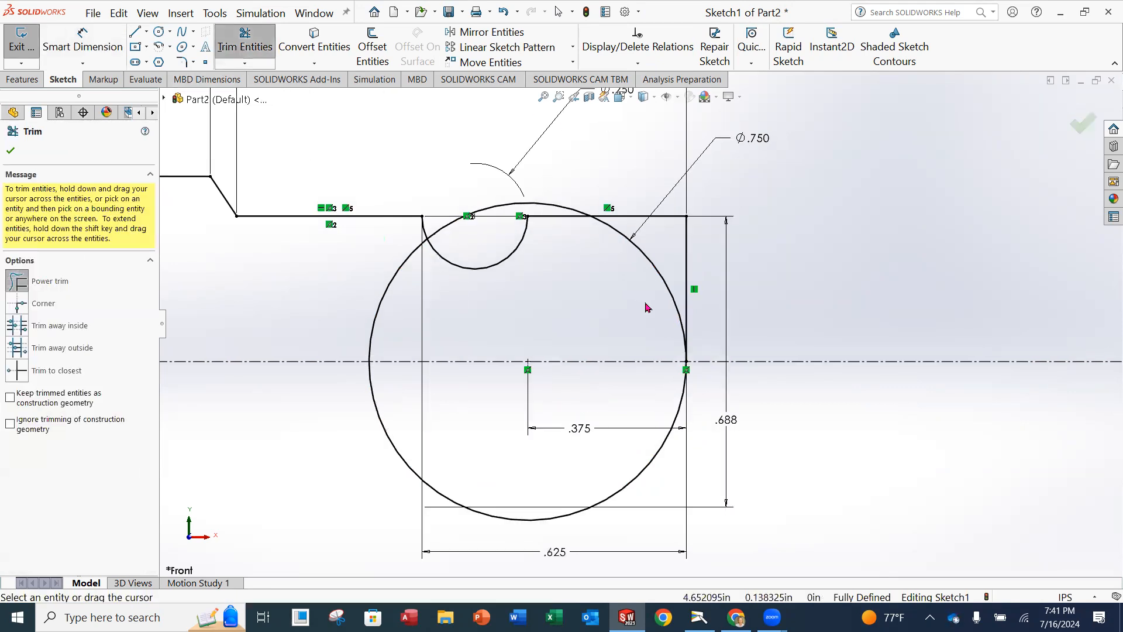
scroll(647, 303, "down", 2)
left_click_drag(655, 190, 697, 243)
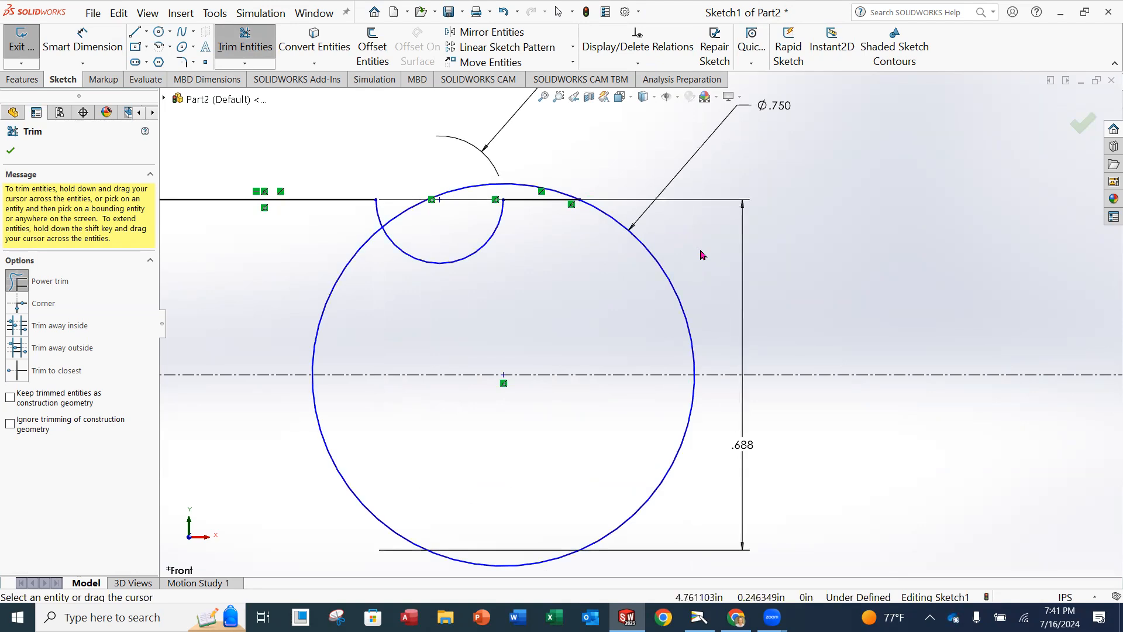
left_click_drag(531, 179, 318, 298)
left_click_drag(641, 523, 629, 498)
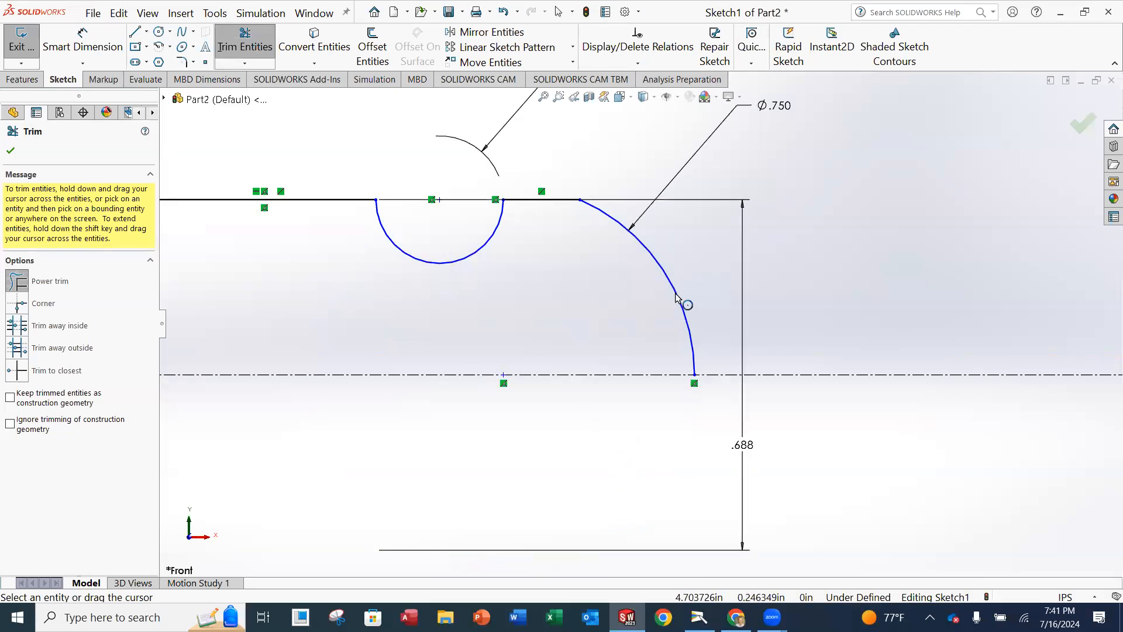
key("Escape")
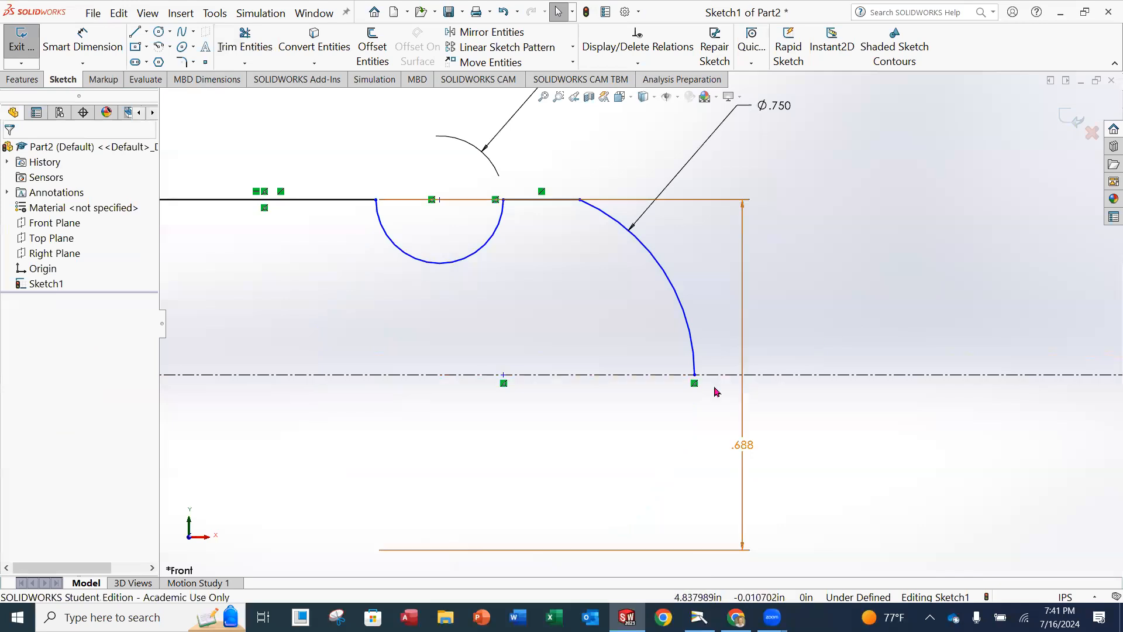
Step: Dimension the overall length from the head's outer face to the tip's end point on the centerline as 4.75 in
scroll(686, 376, "up", 4)
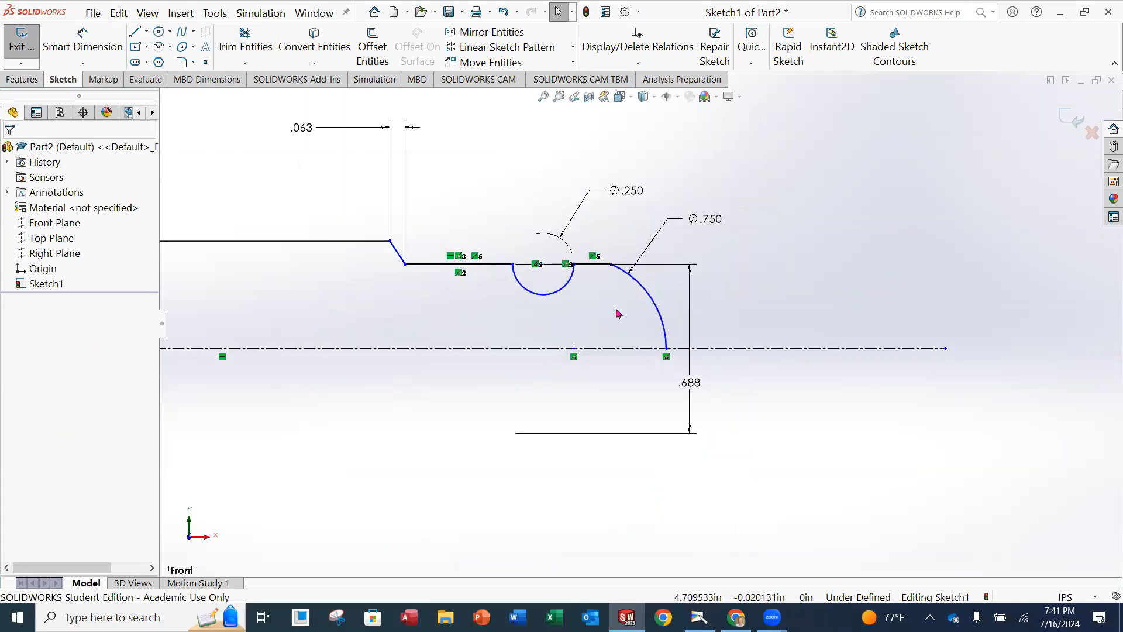
scroll(556, 281, "up", 5)
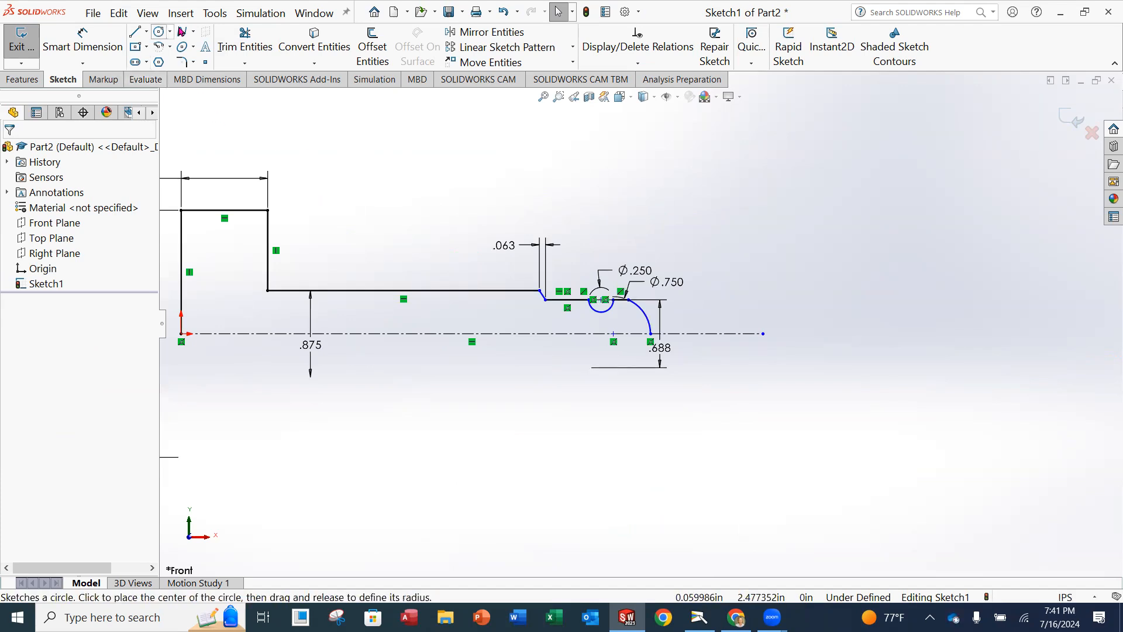
left_click(88, 44)
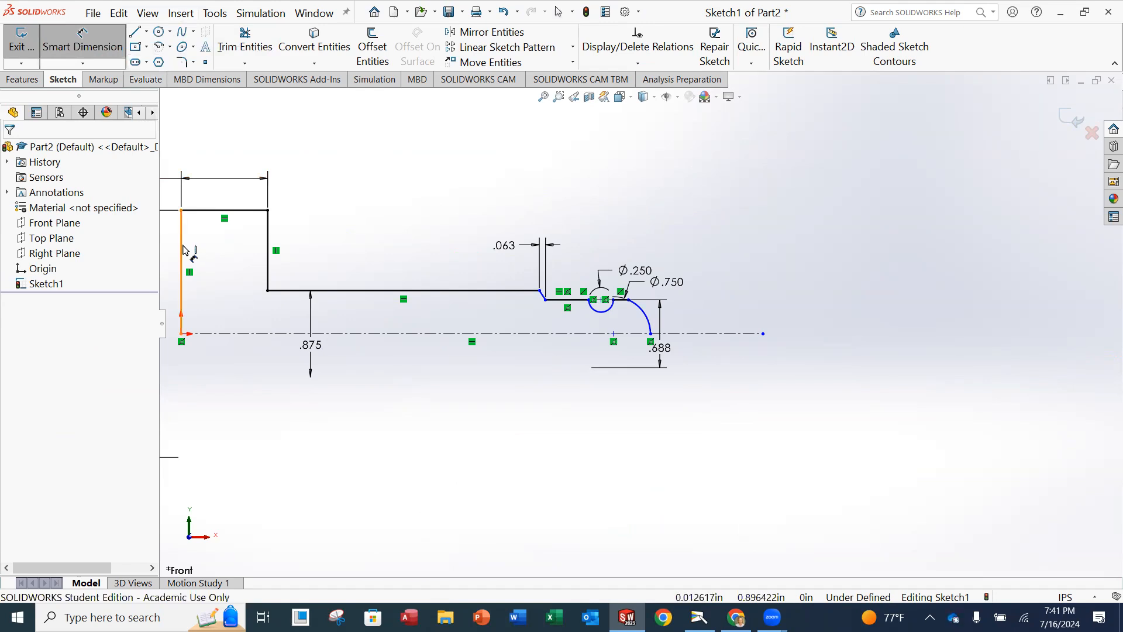
left_click(183, 250)
left_click(650, 334)
left_click(400, 124)
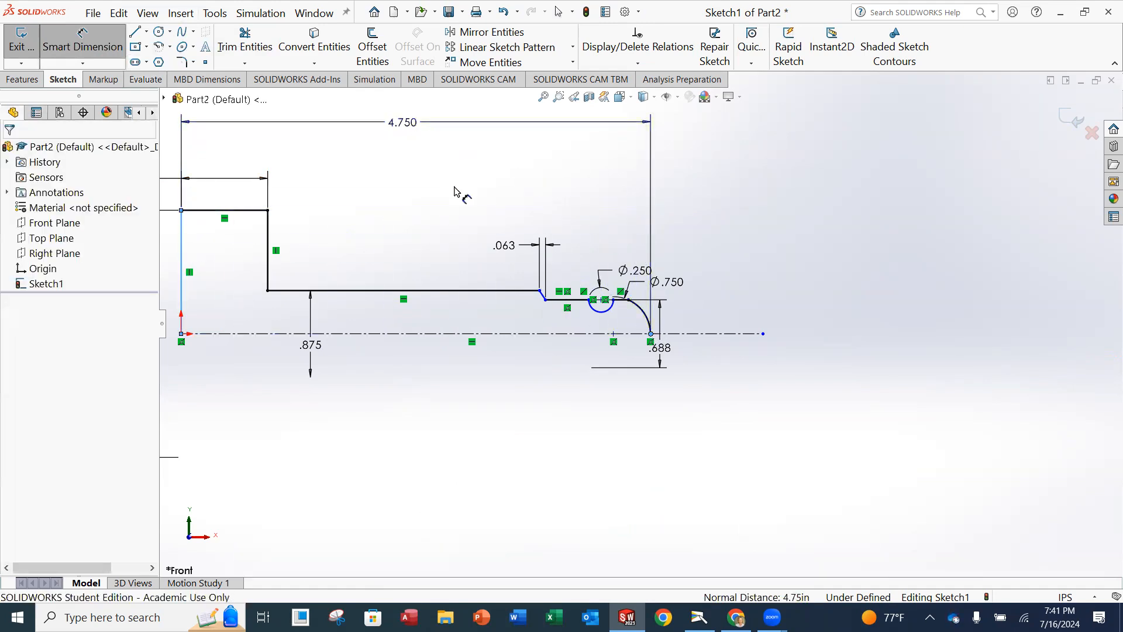
type("4.75")
key("Return")
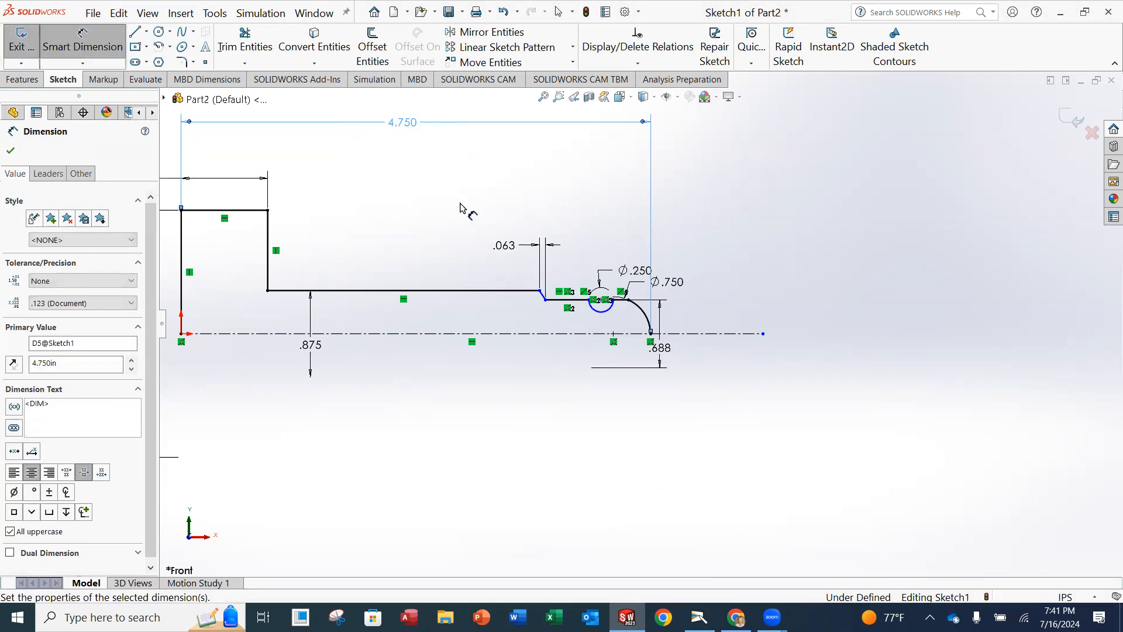
left_click(788, 266)
Step: Dimension the horizontal distance from the chamfer's upper corner to the tip's end point as 1.125 in
scroll(613, 311, "down", 3)
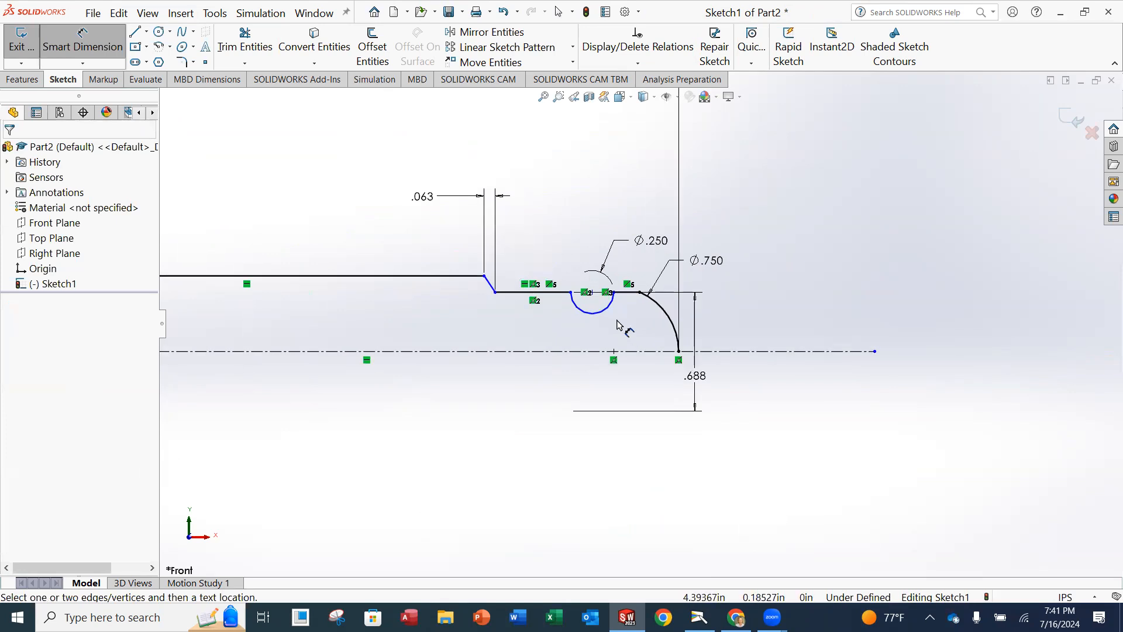
scroll(617, 325, "down", 1)
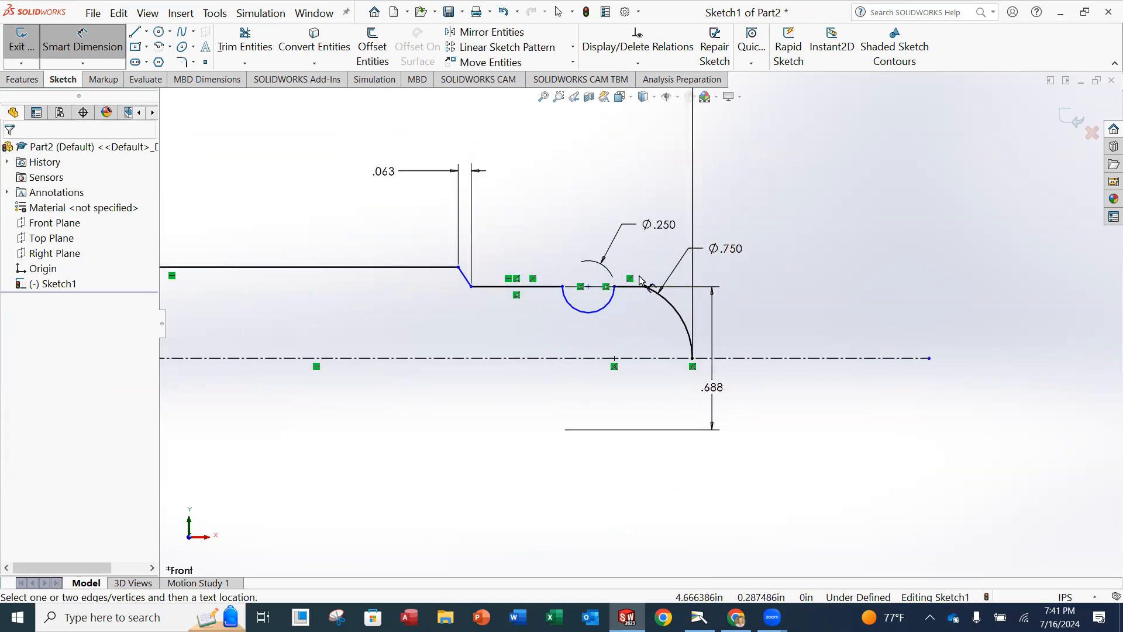
scroll(640, 322, "up", 2)
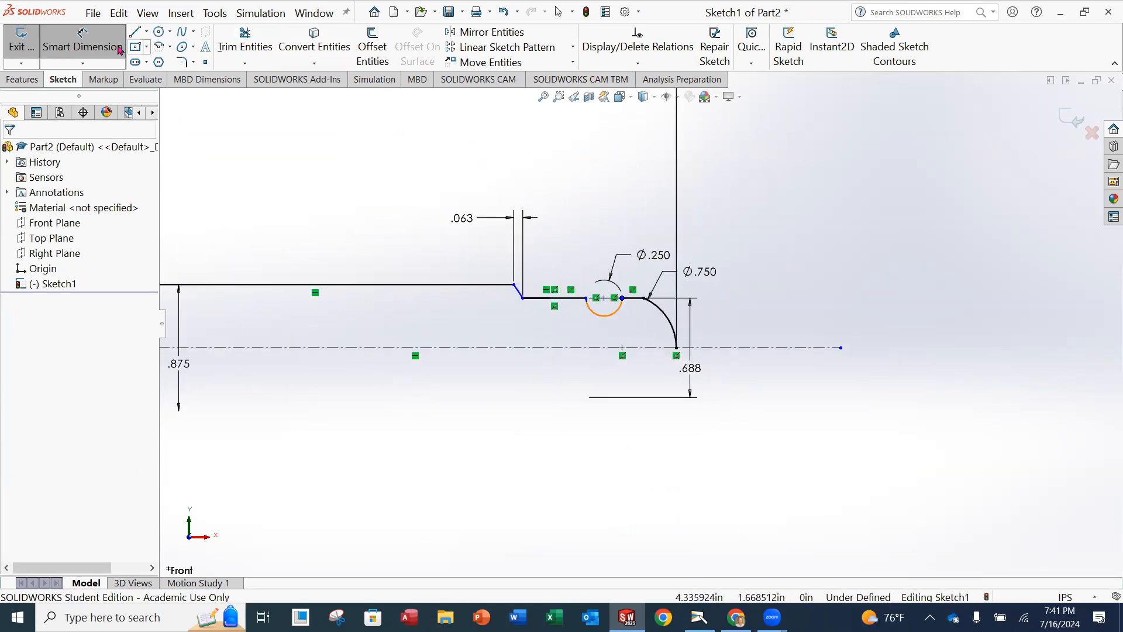
left_click(94, 48)
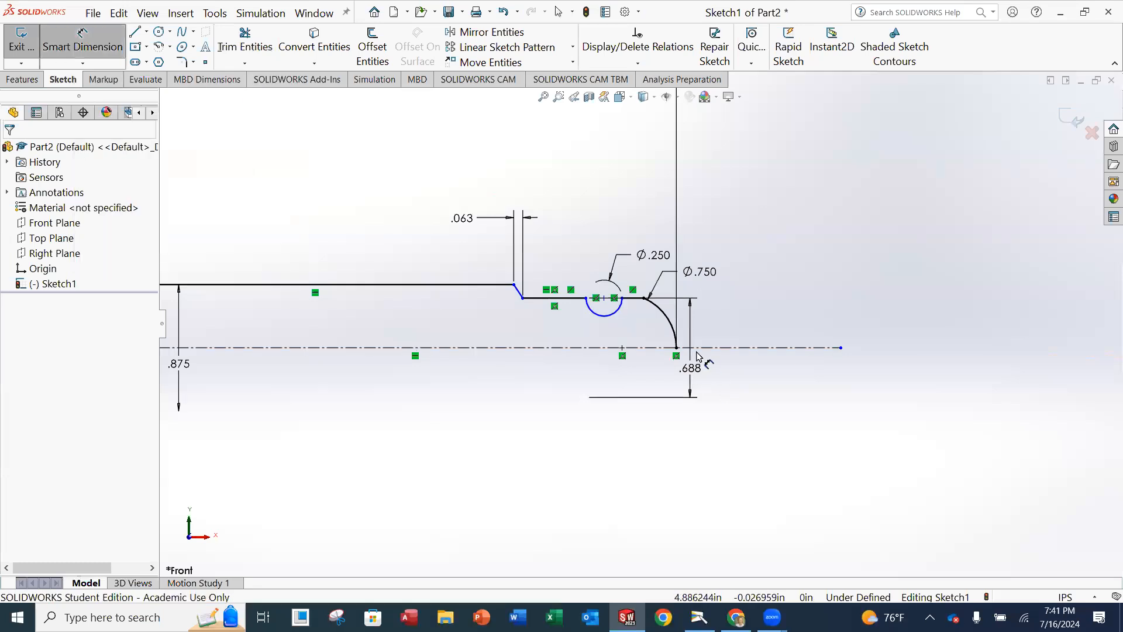
left_click(679, 349)
left_click(515, 286)
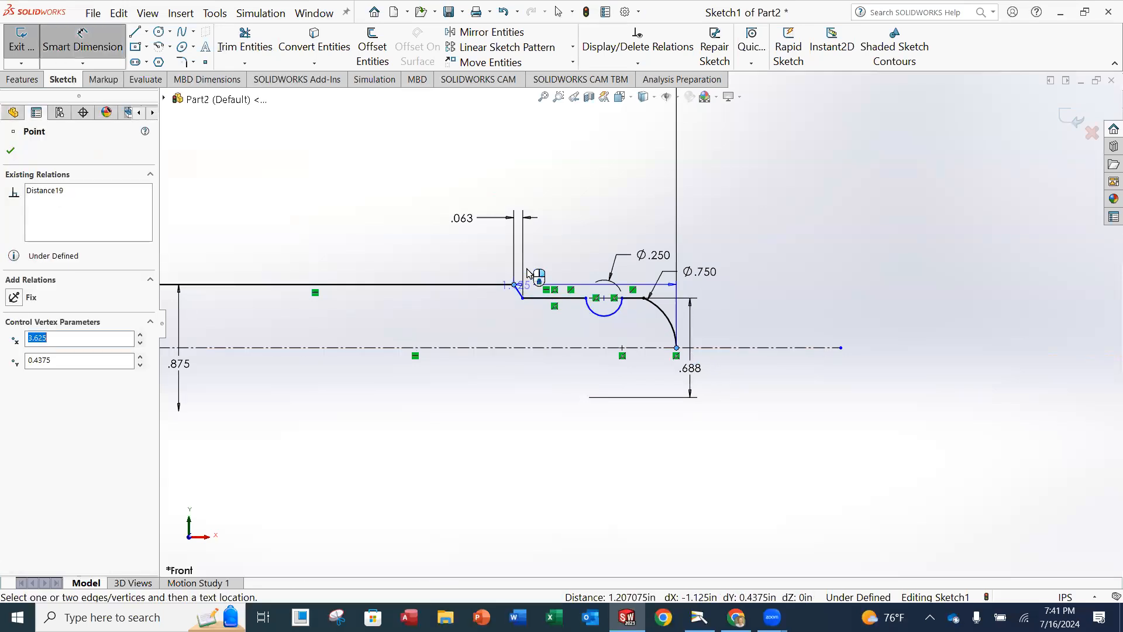
left_click(577, 174)
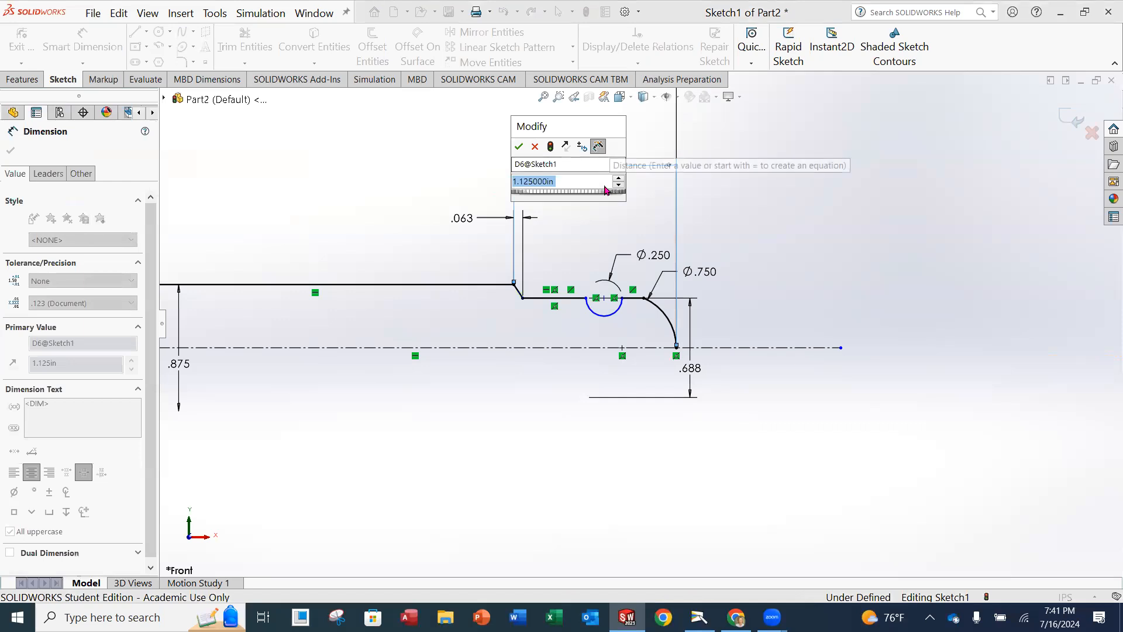
key("Return")
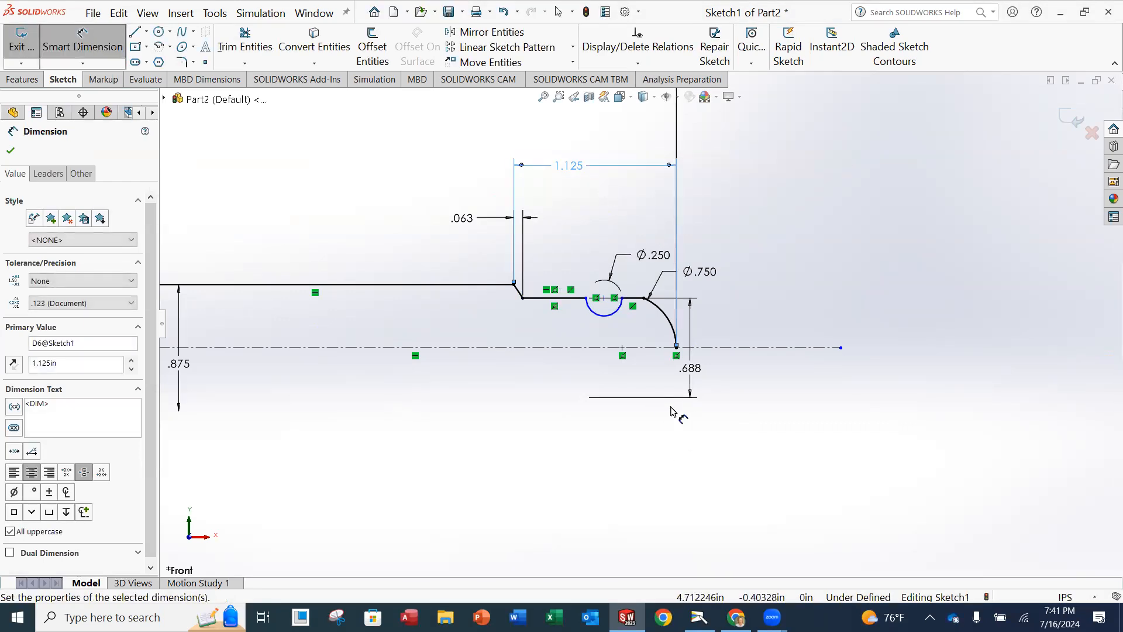
Step: Dimension the horizontal distance from the groove's head-side corner to the tip's end point as .625 in
left_click(678, 349)
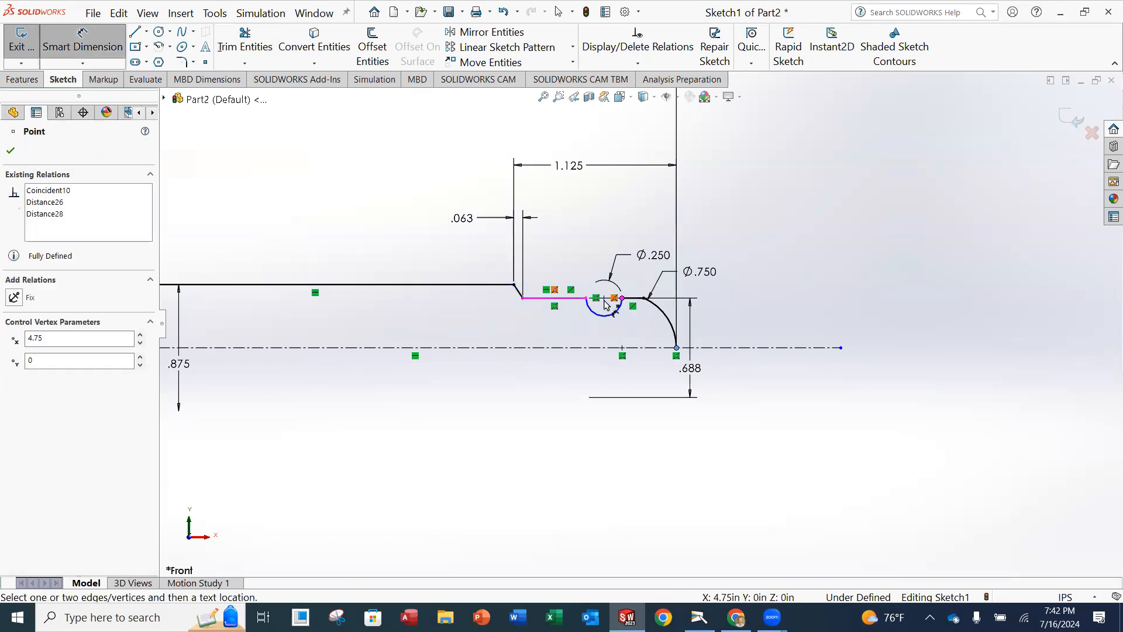
left_click(586, 299)
left_click(639, 462)
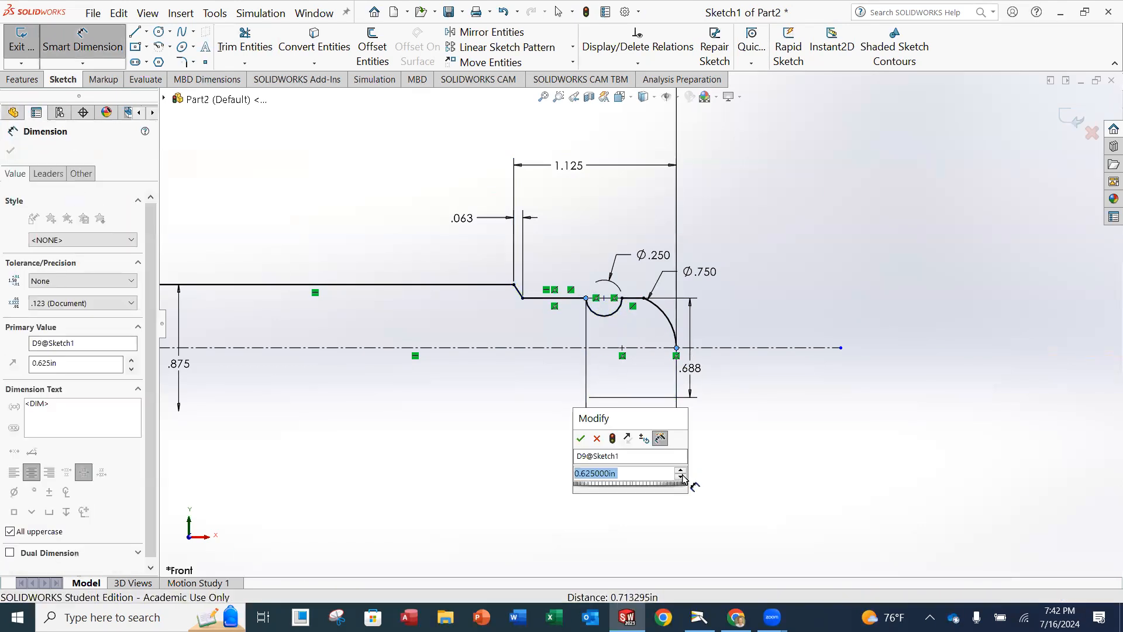
key("Return")
key("Escape")
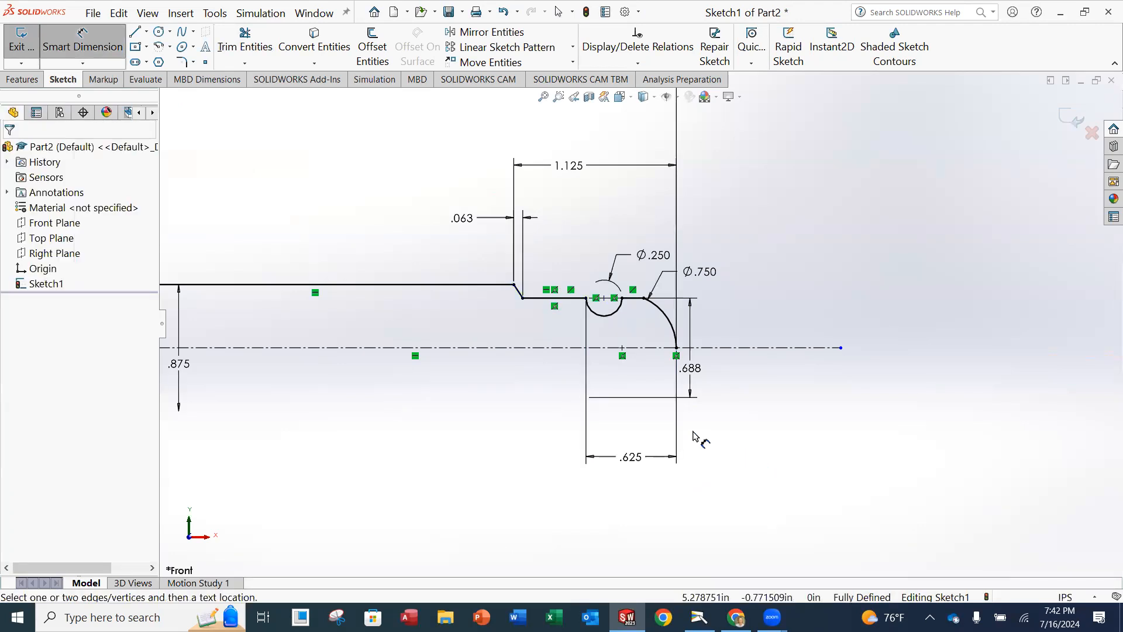
Step: Move the tip arc's diameter, groove diameter and .688 dimensions clear of the profile so that they no longer overlap
scroll(386, 429, "up", 2)
scroll(426, 261, "up", 1)
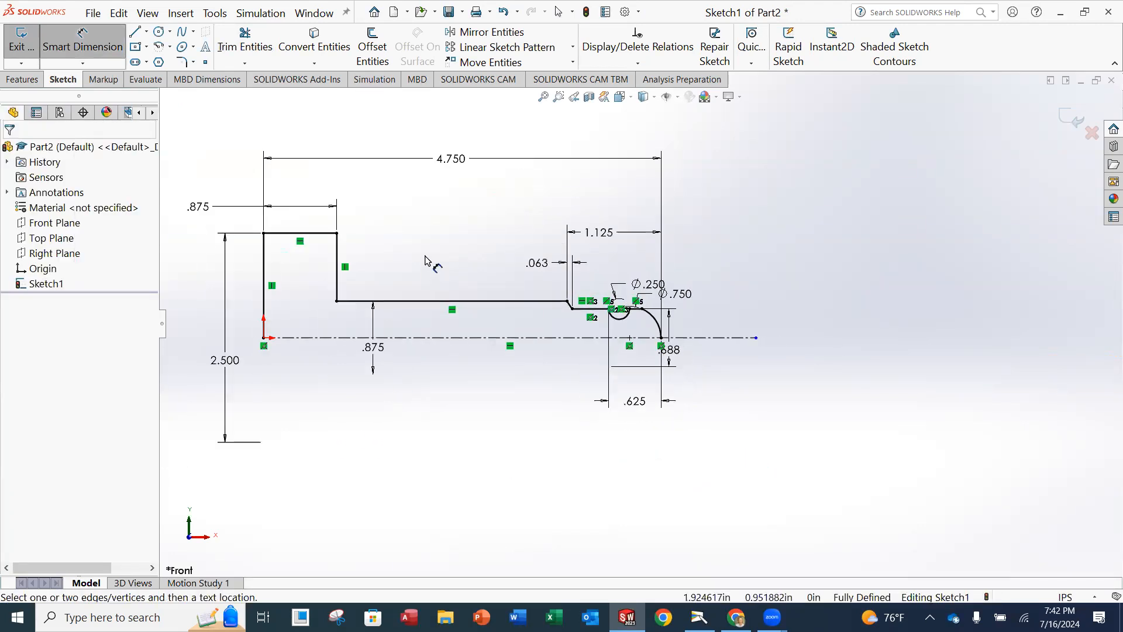
scroll(489, 264, "down", 1)
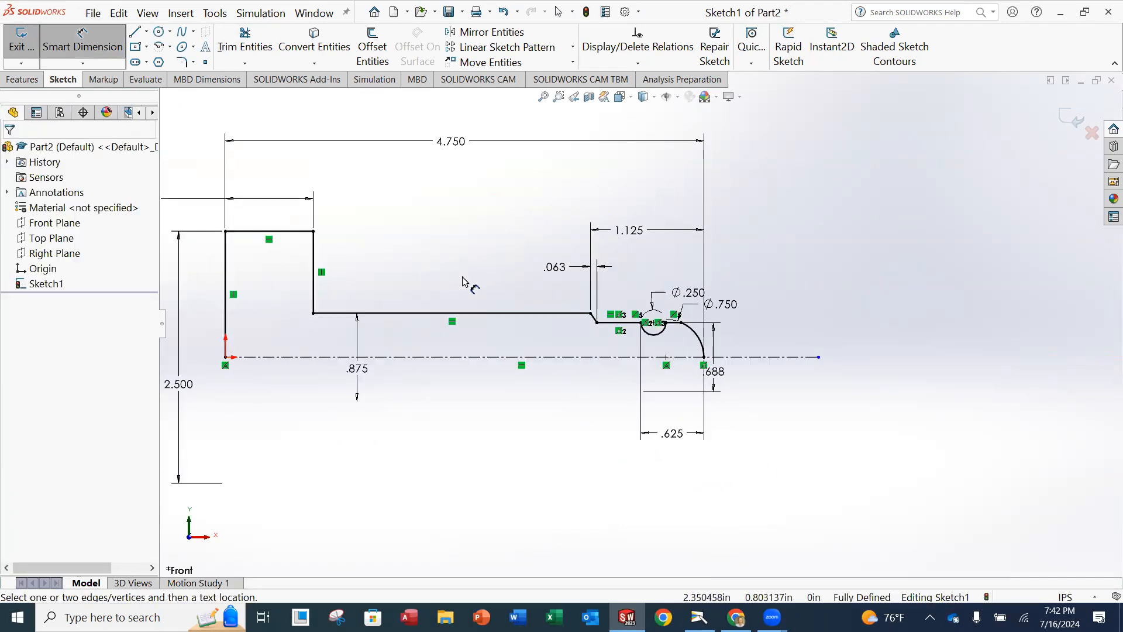
middle_click_drag(462, 288, 566, 299, "ctrl")
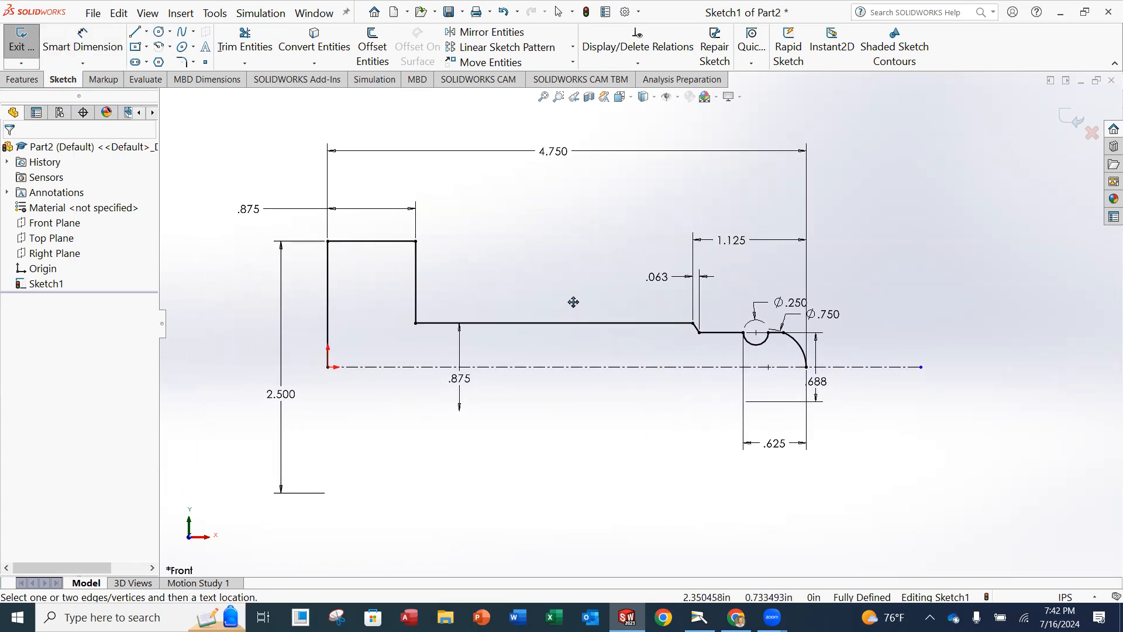
left_click_drag(833, 315, 890, 301)
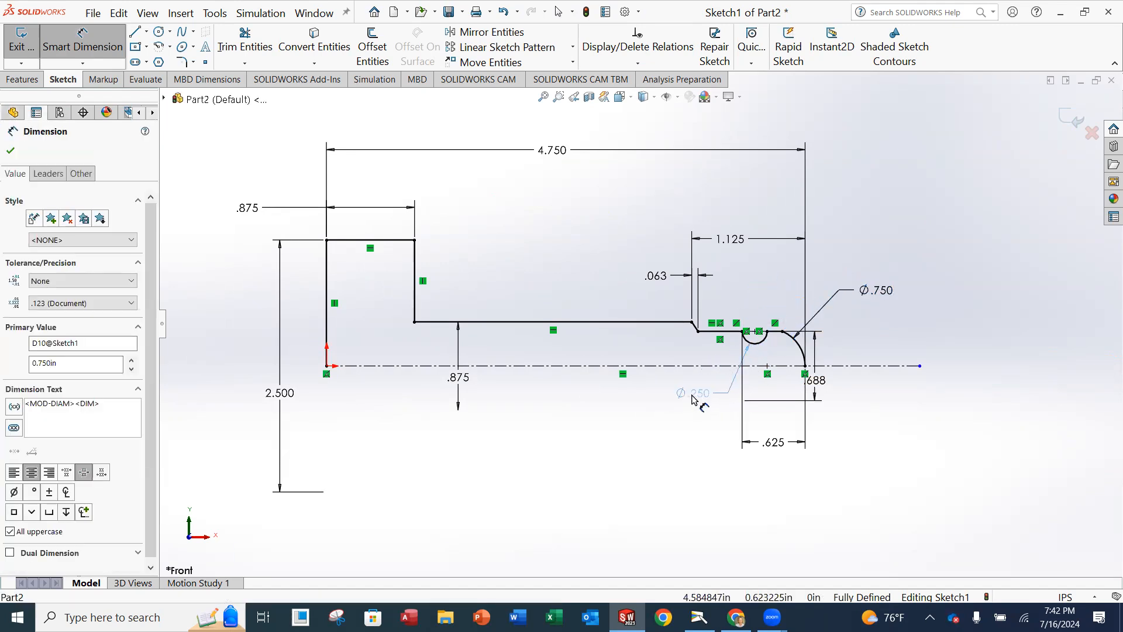
left_click_drag(692, 394, 692, 395)
left_click(915, 433)
left_click_drag(824, 384, 843, 388)
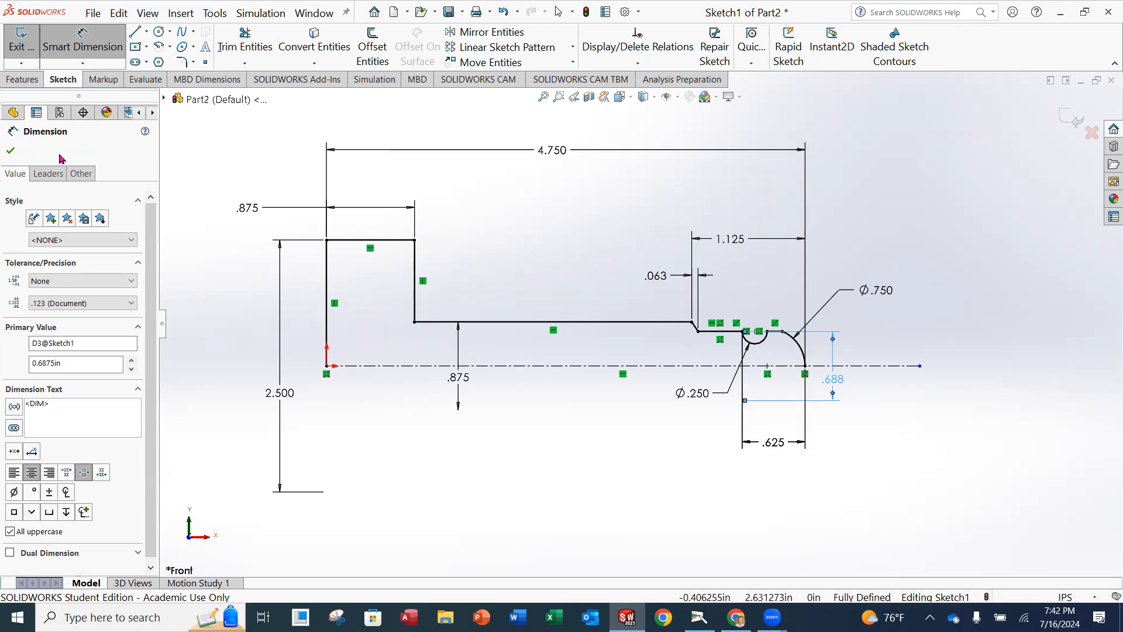
key("Escape")
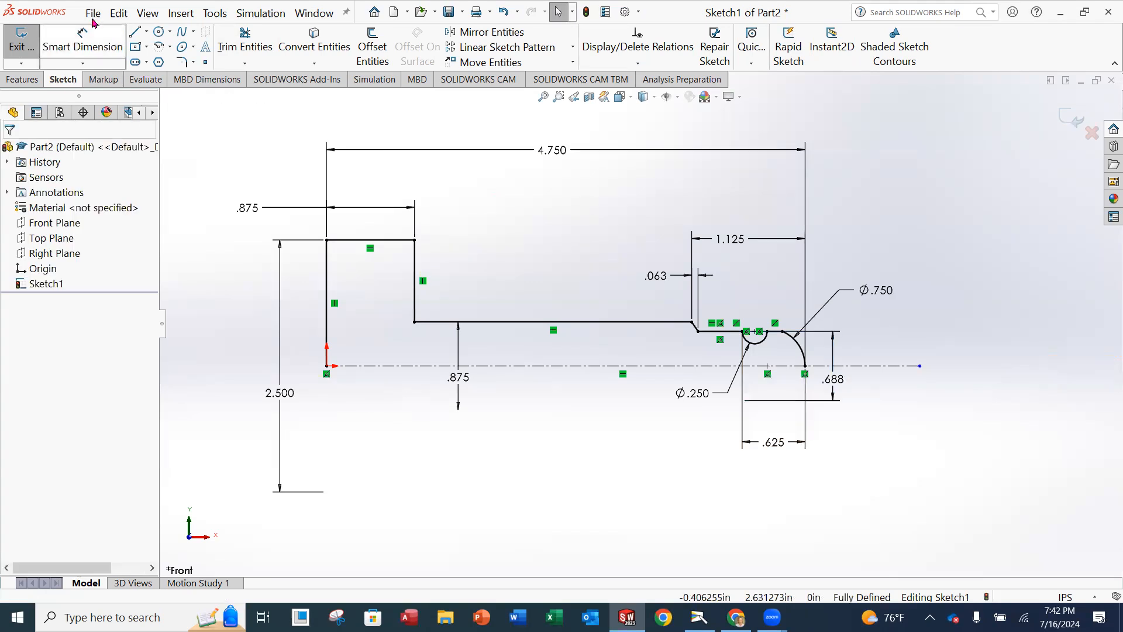
Step: Close the half profile with a horizontal line along the centerline from the tip's end point to the origin
left_click(135, 33)
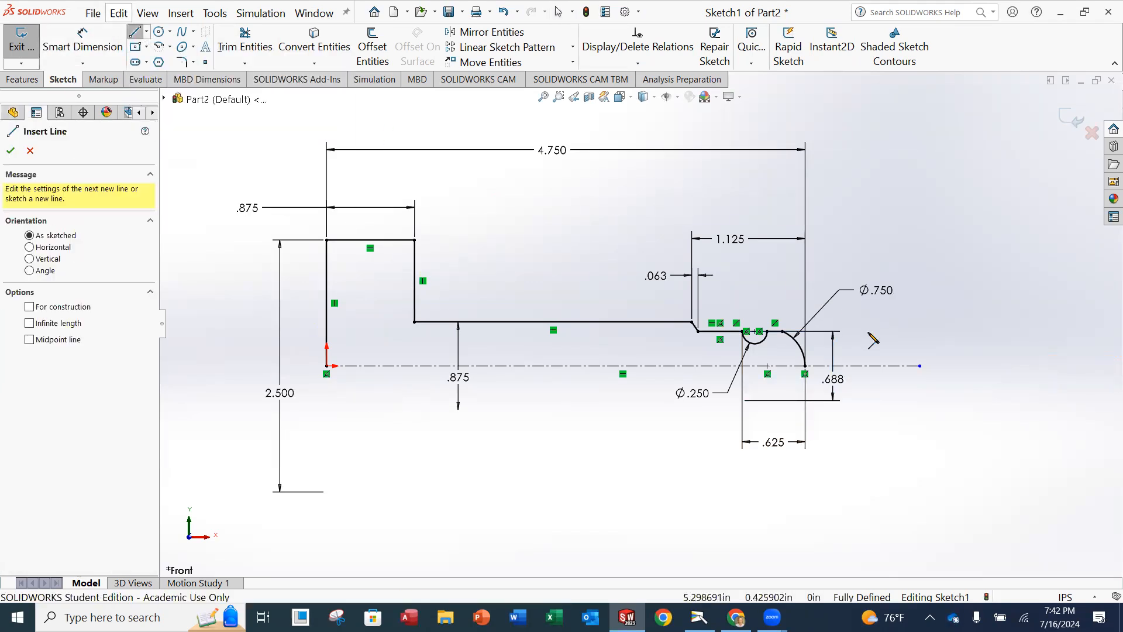
left_click(806, 367)
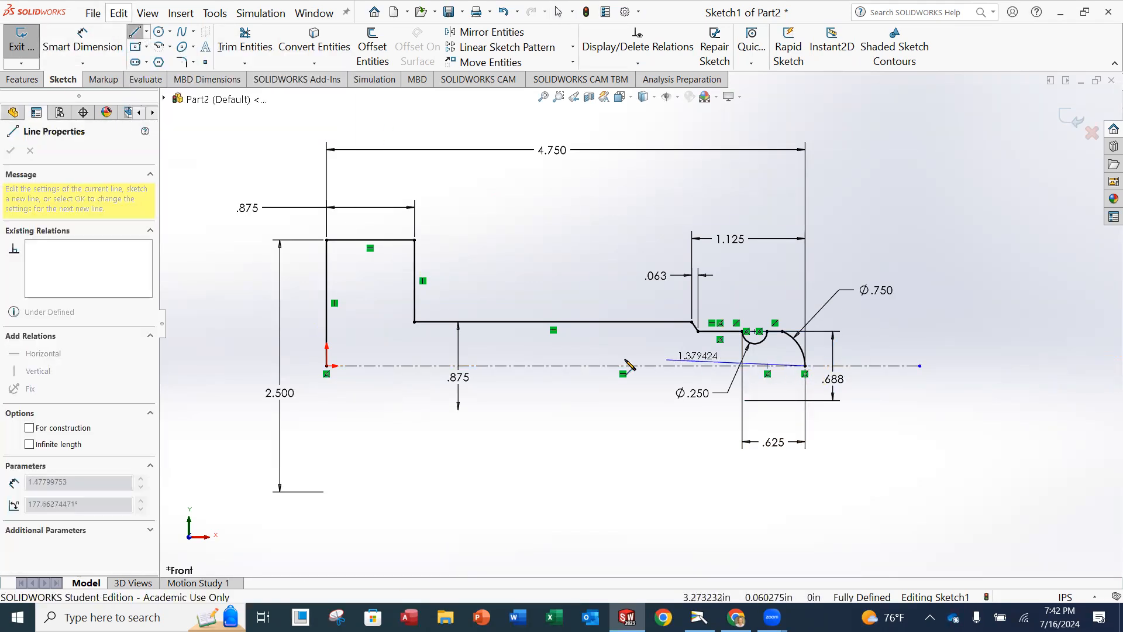
double_click(327, 367)
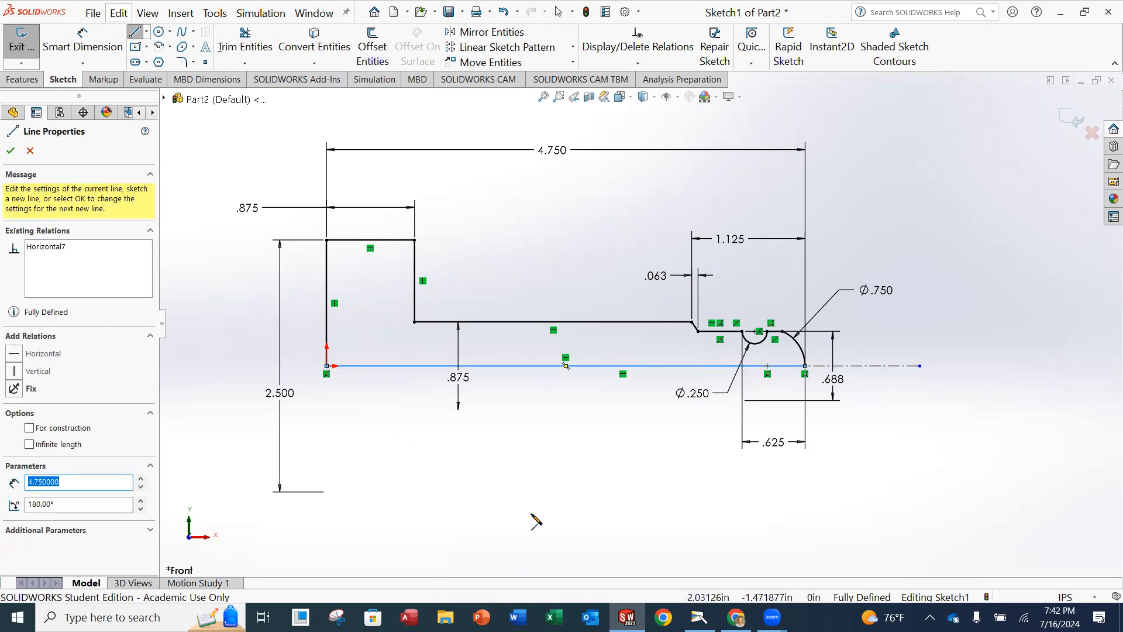
key("Escape")
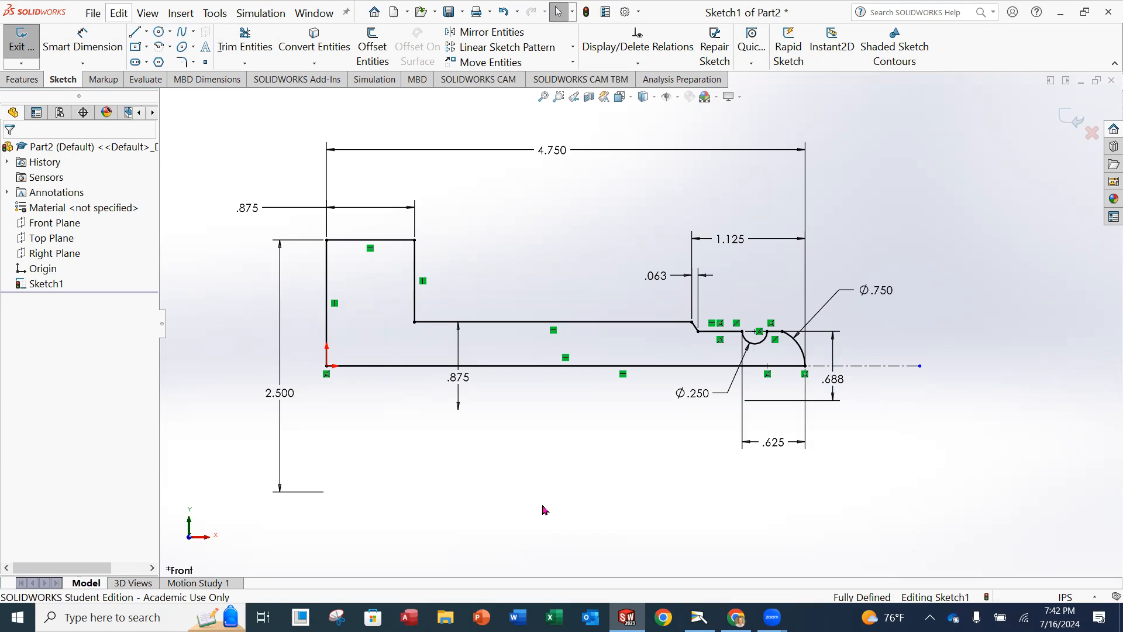
Step: Revolve the closed half profile 360 degrees around the centerline as a solid
scroll(650, 404, "up", 3)
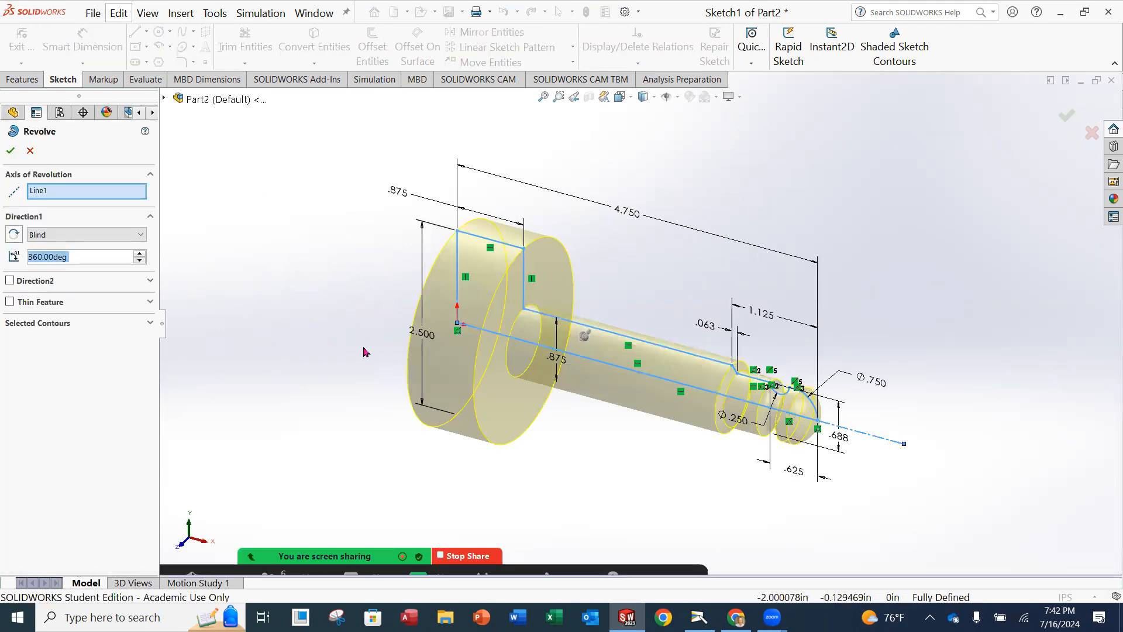
mouse_move(526, 305)
middle_mouse_down()
mouse_move(552, 264)
mouse_move(576, 275)
middle_mouse_up()
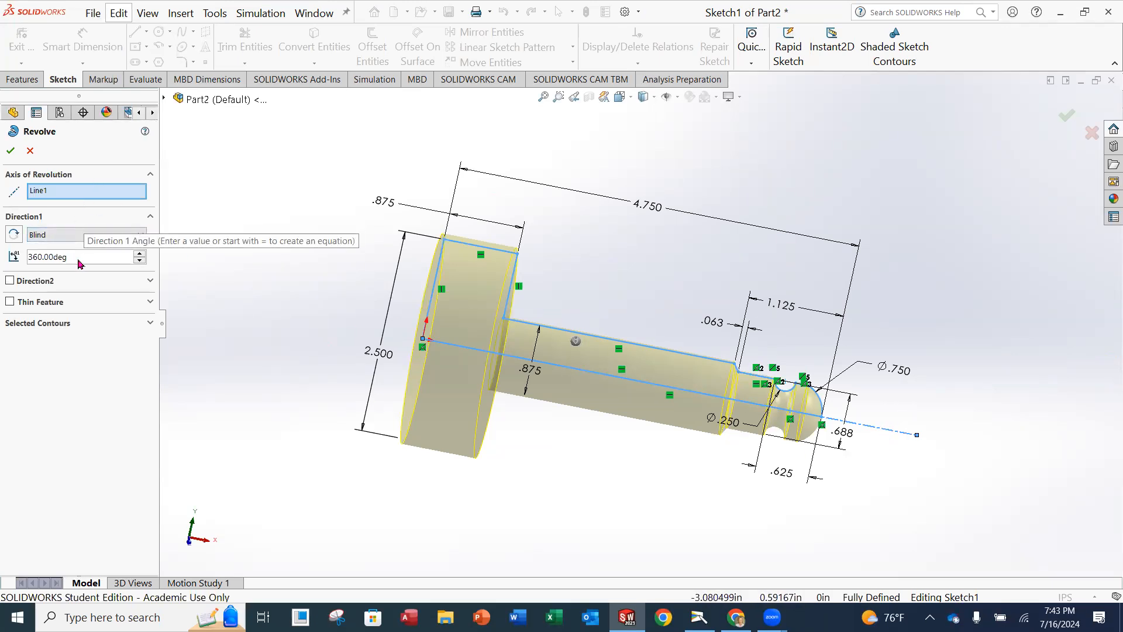
middle_click_drag(530, 301, 546, 317)
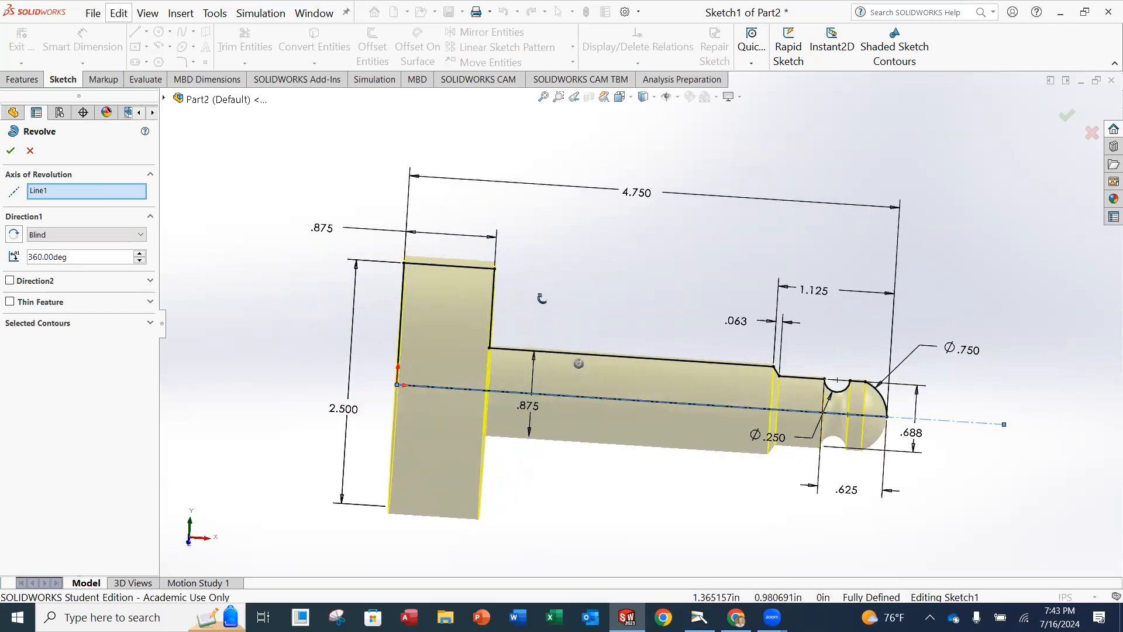
key("Return")
scroll(590, 450, "up", 2)
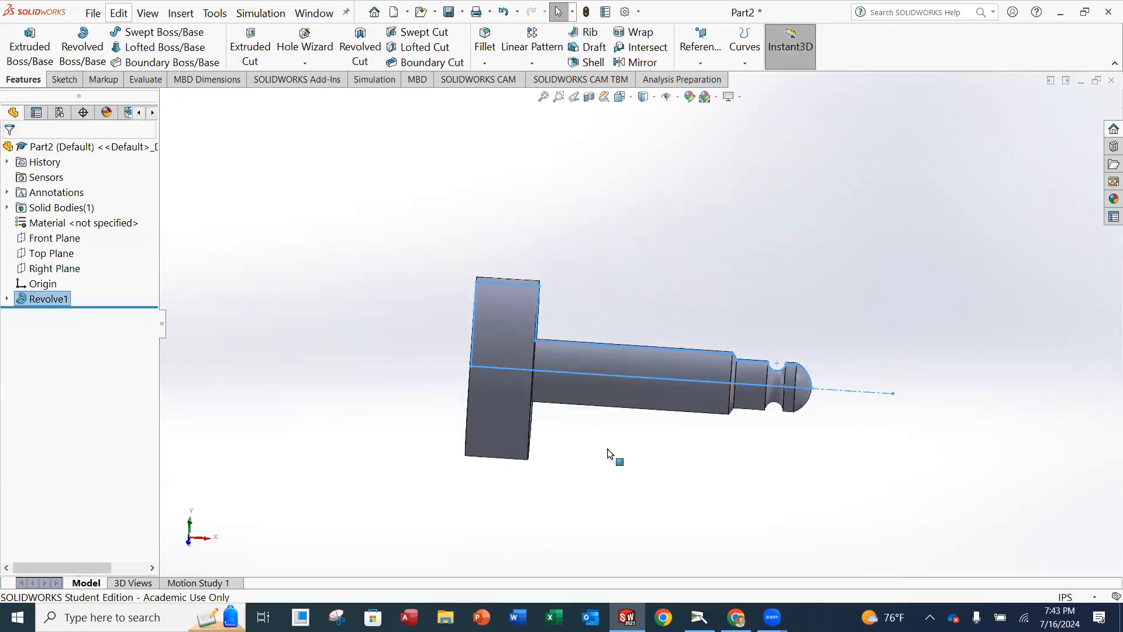
left_click(644, 291)
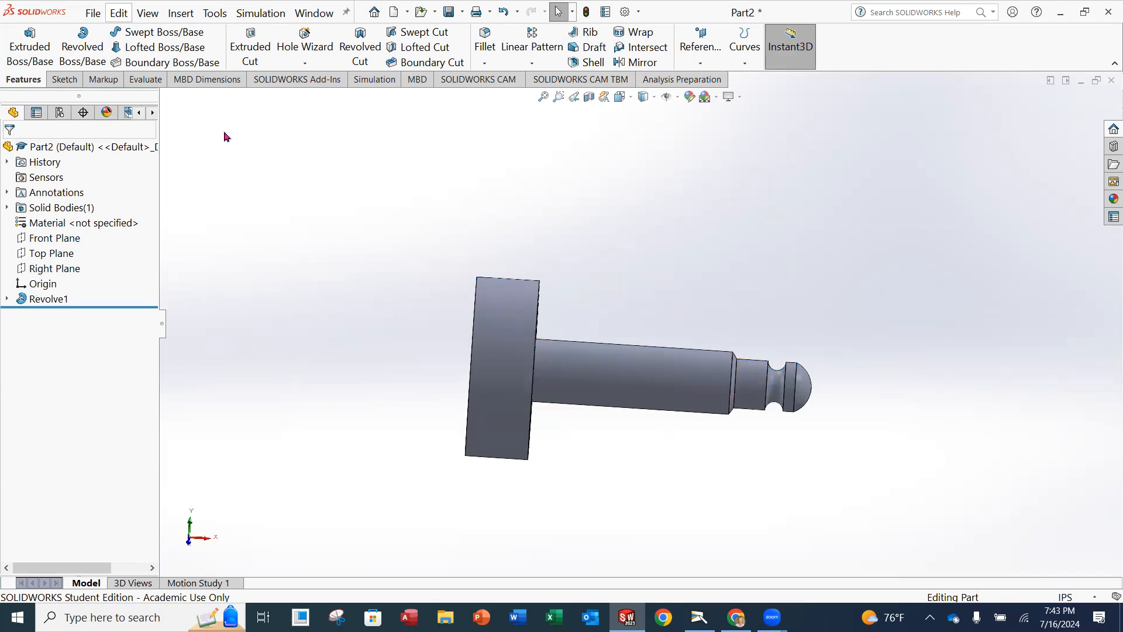
Step: Save the part as KNURLED HEAD SCREW 1 in the Drill Jig Fixture folder
left_click(93, 13)
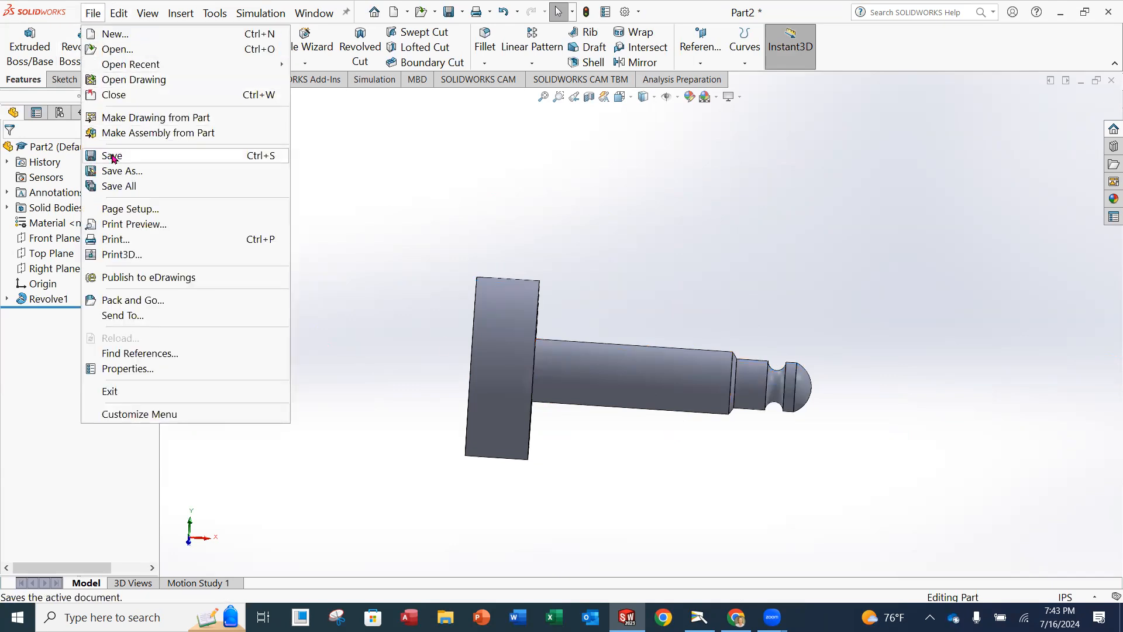
left_click(117, 171)
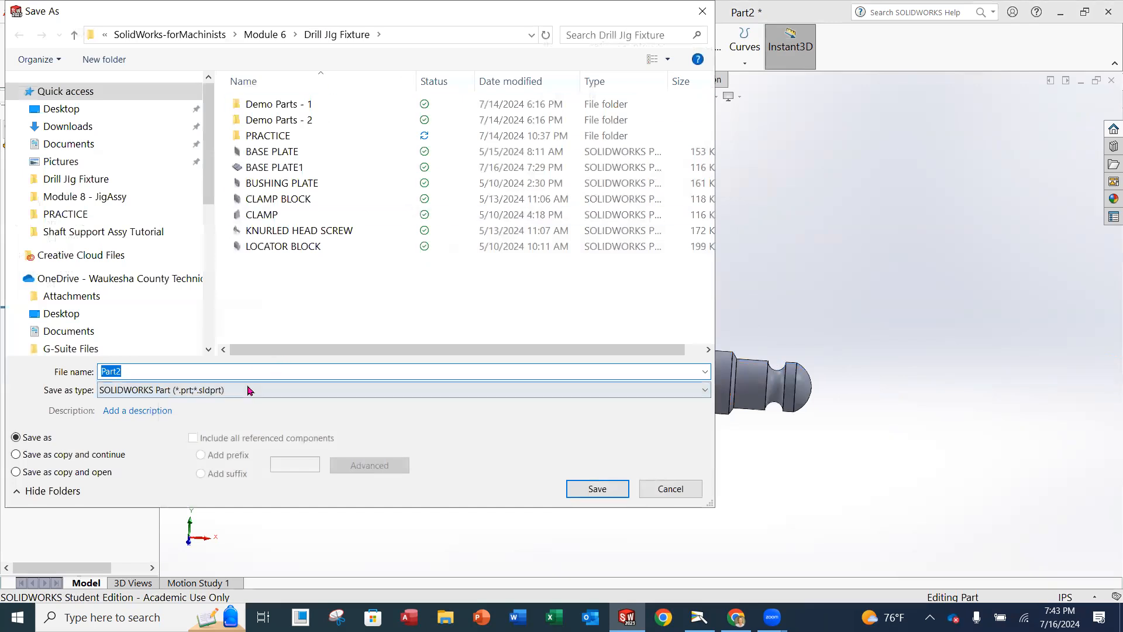
type("KNUR")
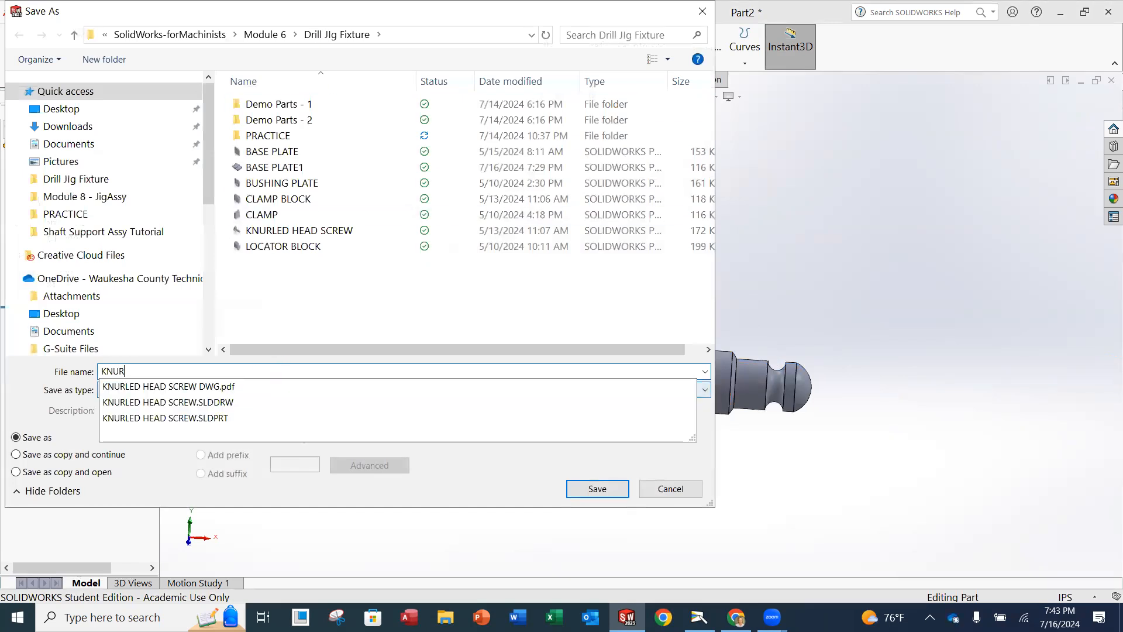
type("LED HE")
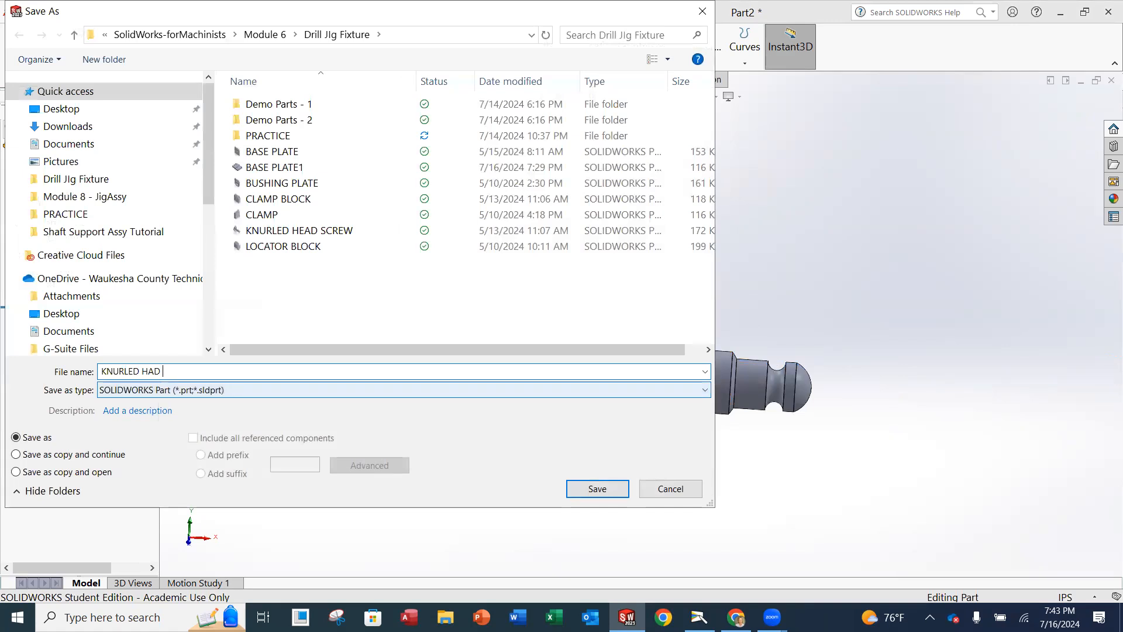
type("AD SCREW")
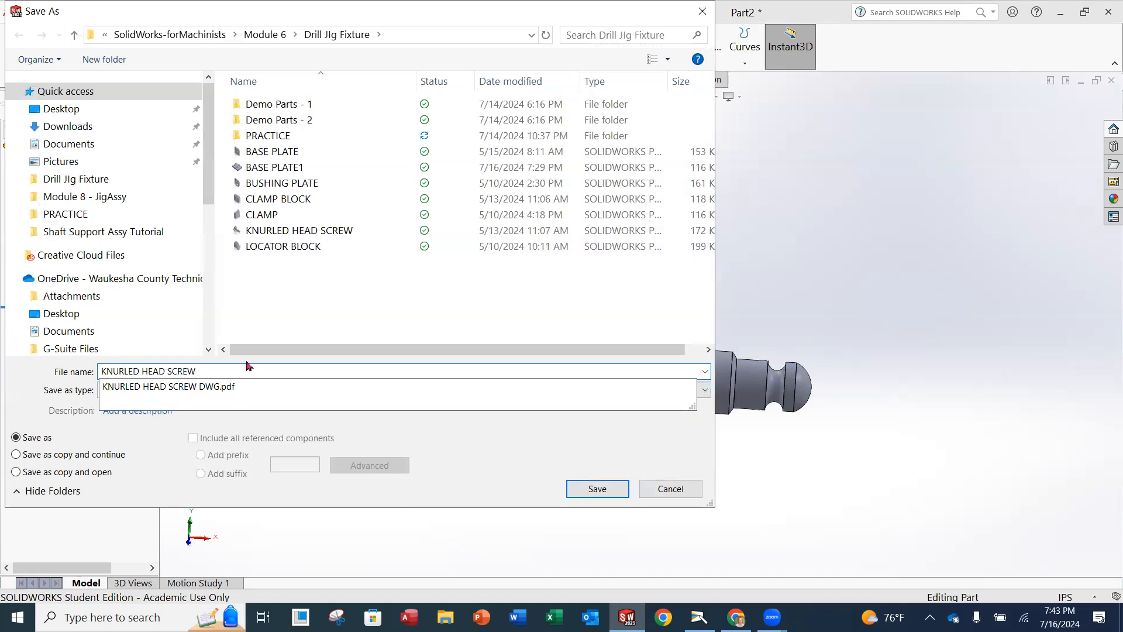
type(" 1")
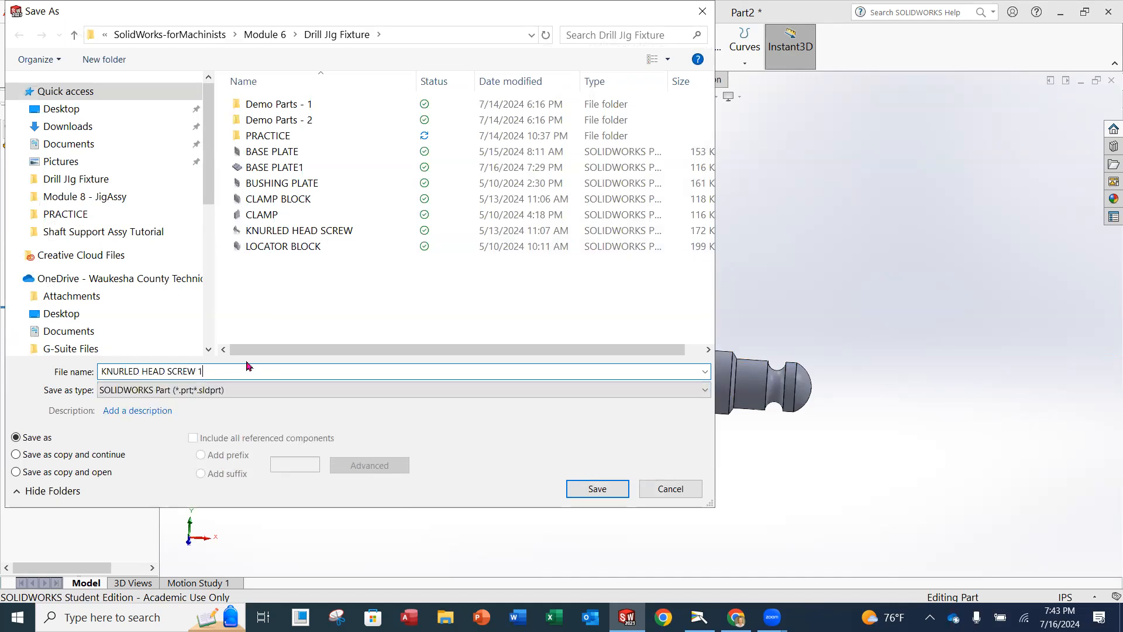
key("Return")
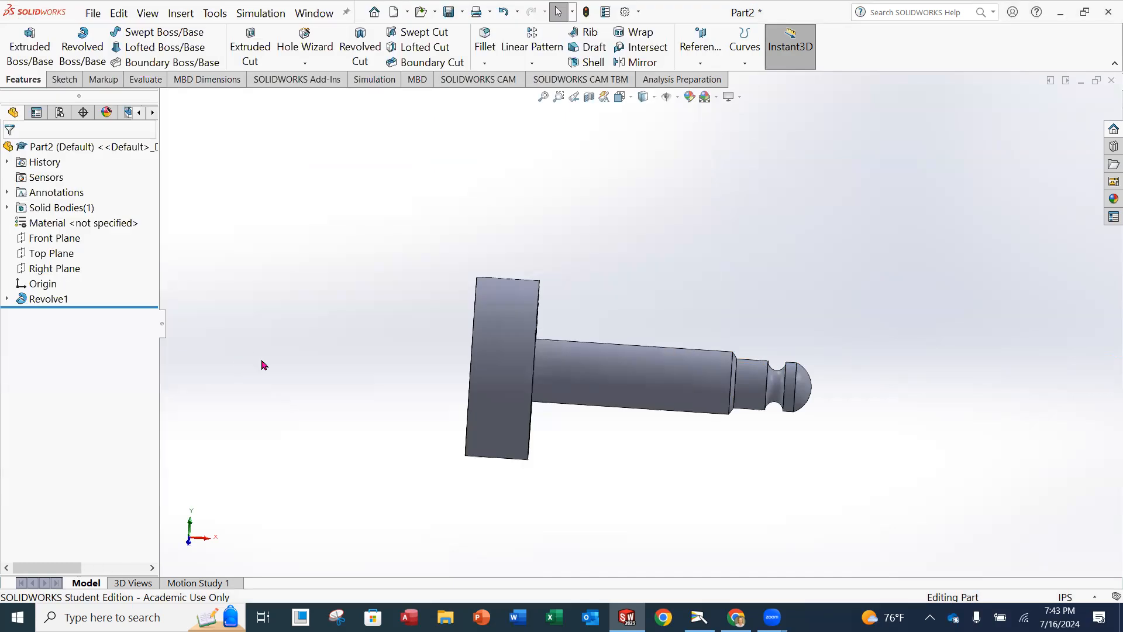
scroll(696, 421, "down", 2)
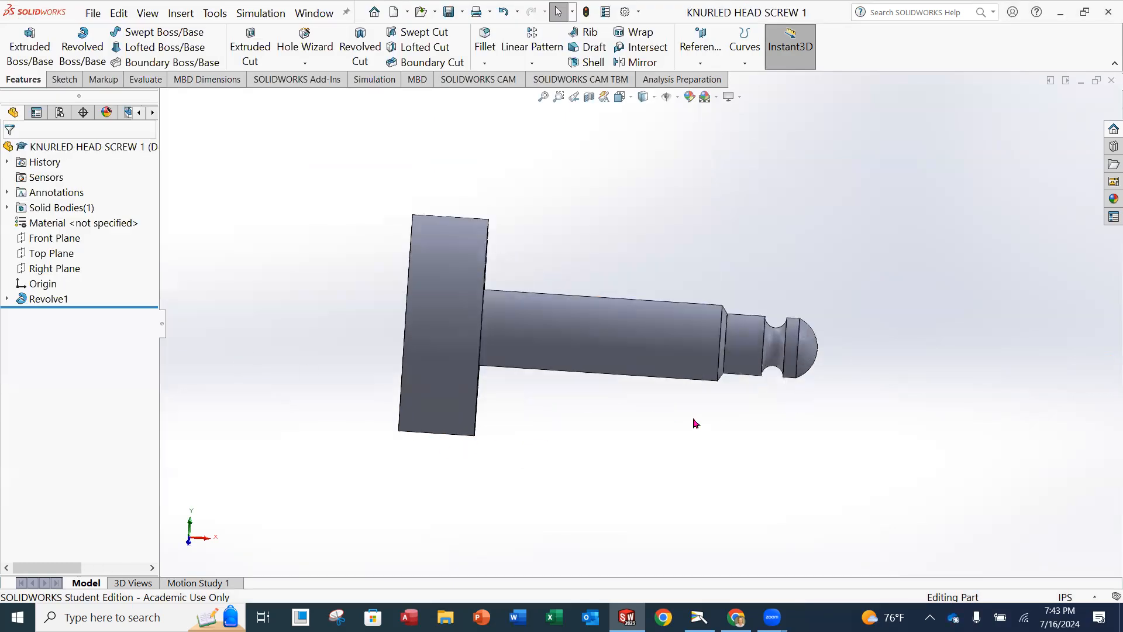
Step: Check the paper drawing in the Camera window, and rename the revolve feature PROFILE in the part's feature tree
left_click(698, 614)
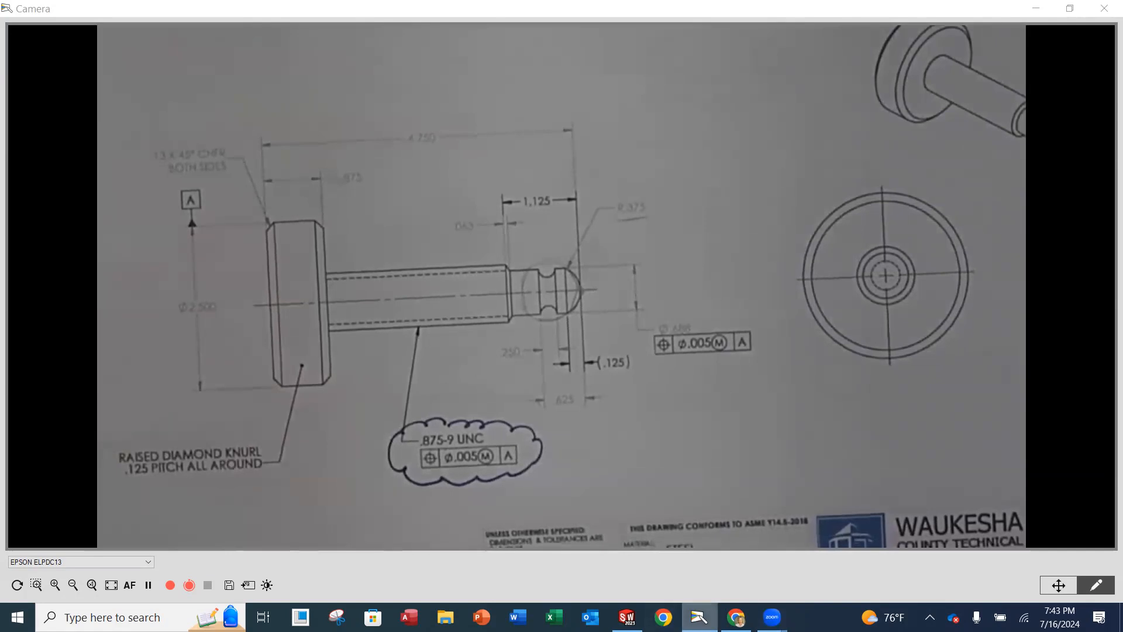
left_click(627, 617)
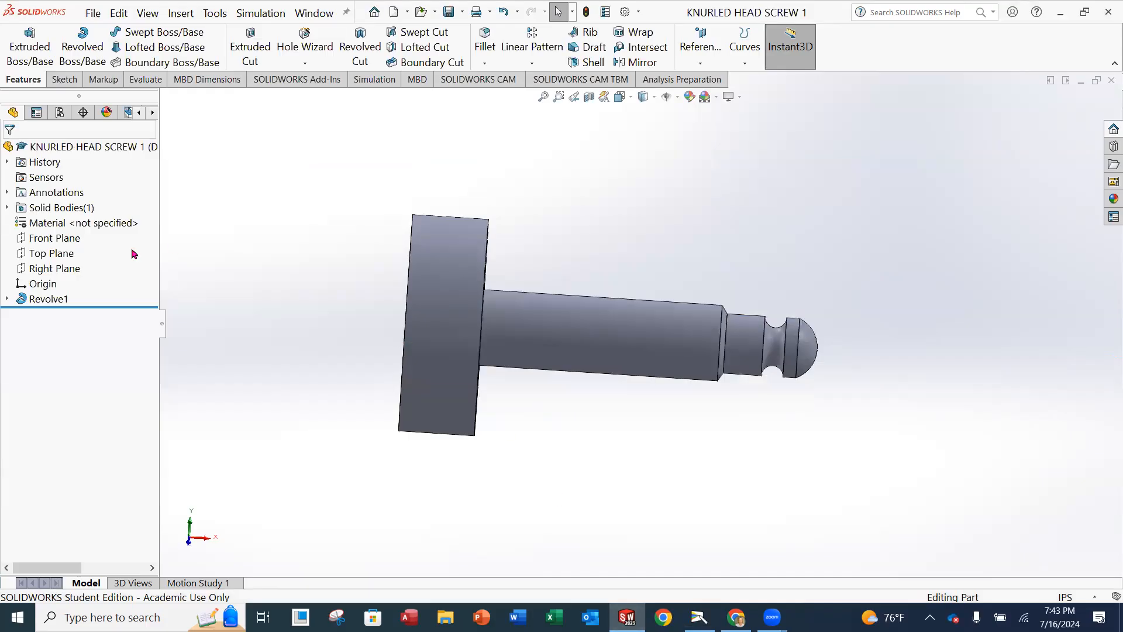
left_click(47, 299)
right_click(47, 301)
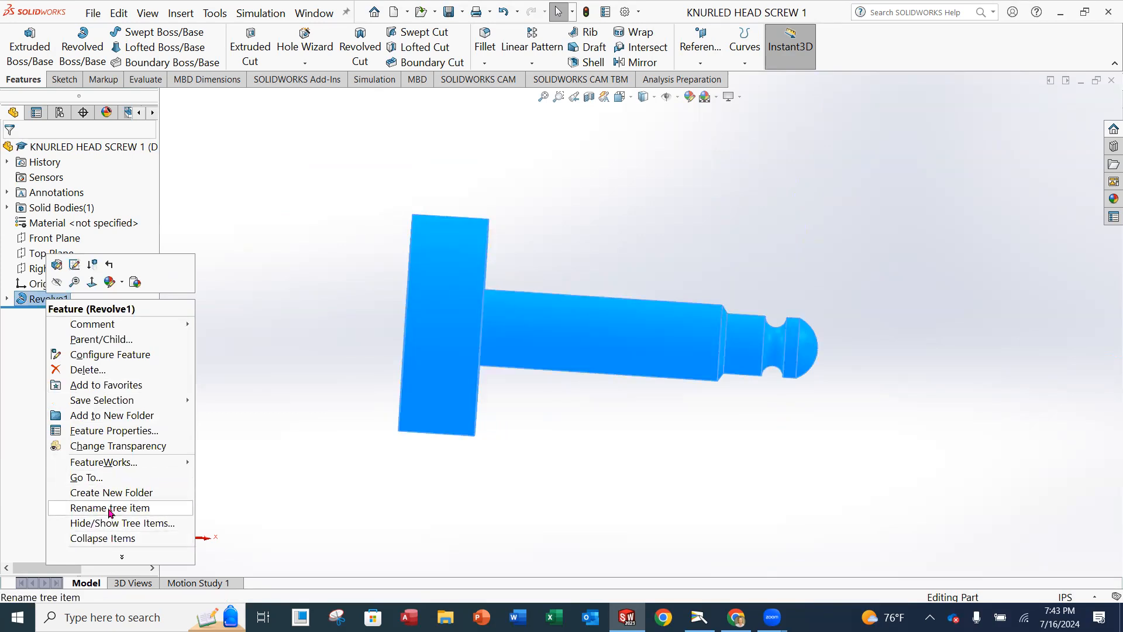
left_click(109, 508)
type("PROFILE")
key("Return")
left_click(7, 299)
left_click(303, 266)
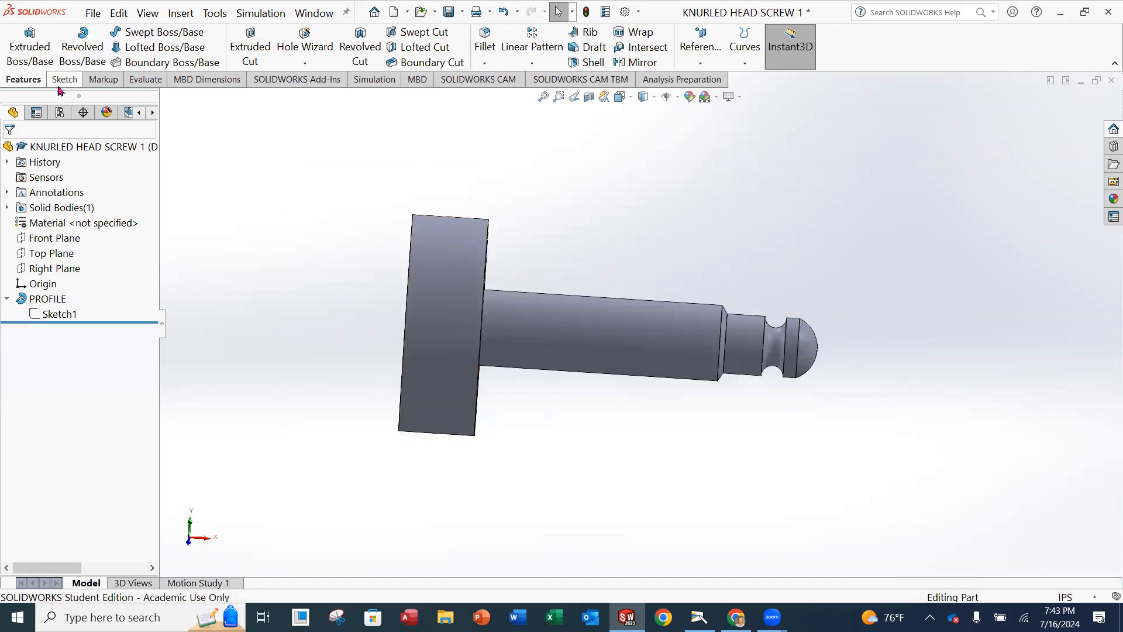
Step: Chamfer both outer circular edges of the screw head with a distance of 0.125 in at 45 degrees
left_click(488, 65)
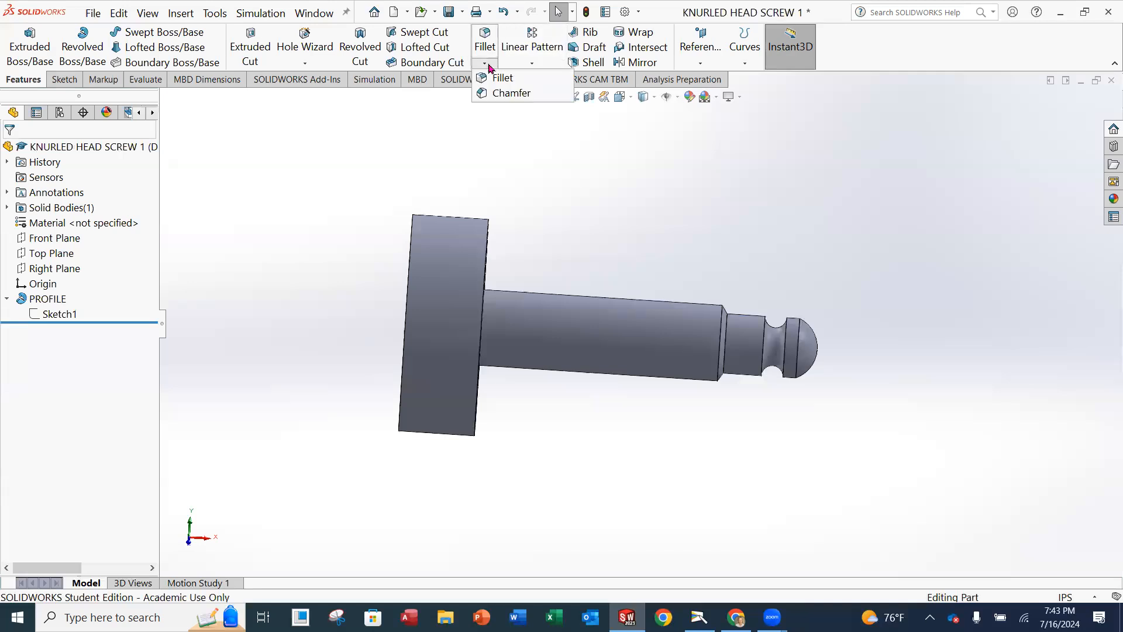
left_click(504, 94)
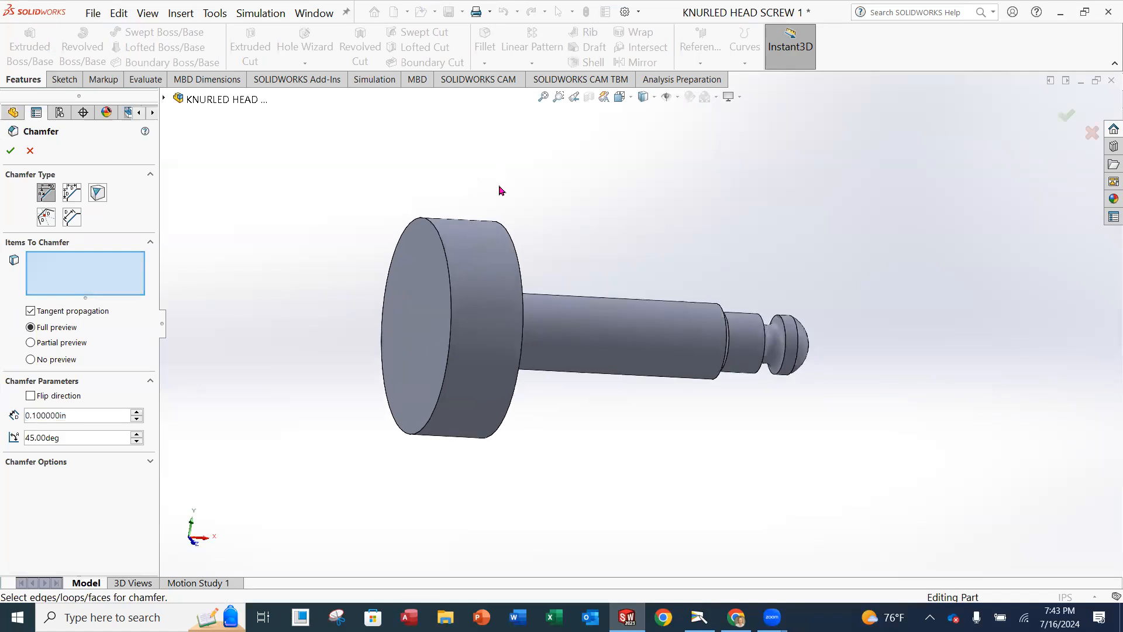
left_click(442, 247)
middle_click_drag(576, 229, 532, 230)
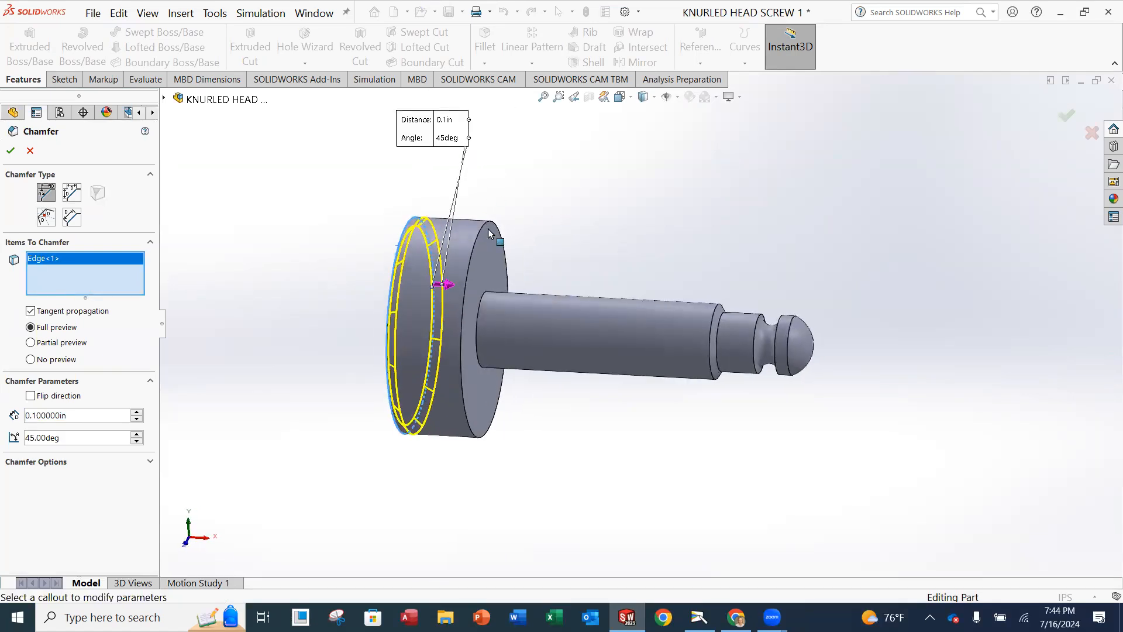
left_click(505, 260)
middle_click_drag(371, 231, 405, 217)
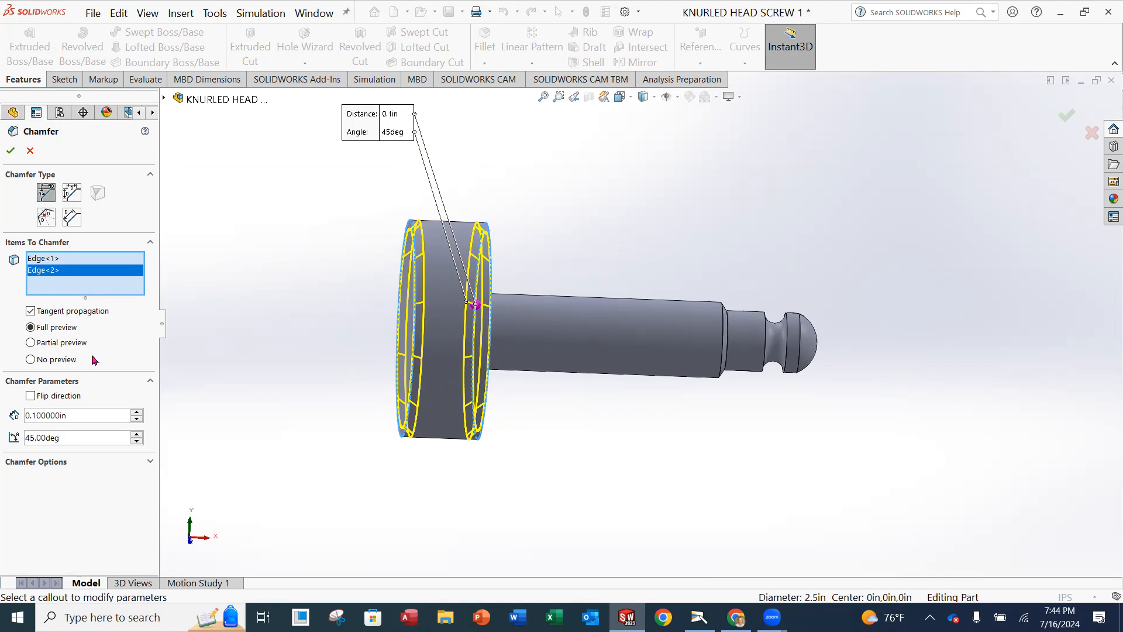
left_click_drag(73, 417, 28, 426)
type("0.125")
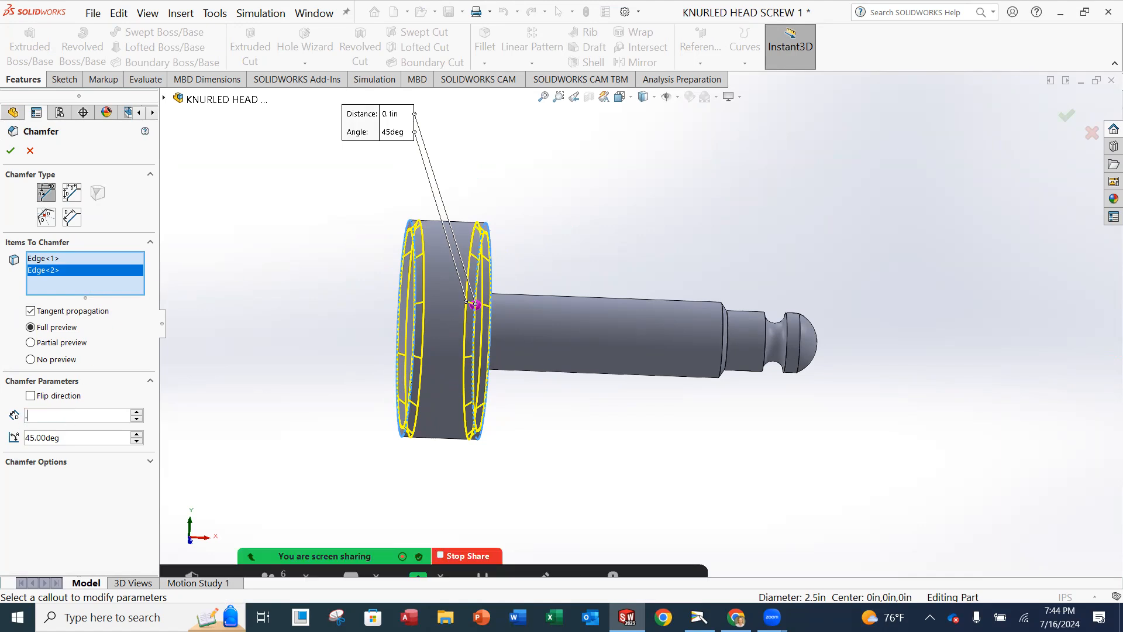
key("Return")
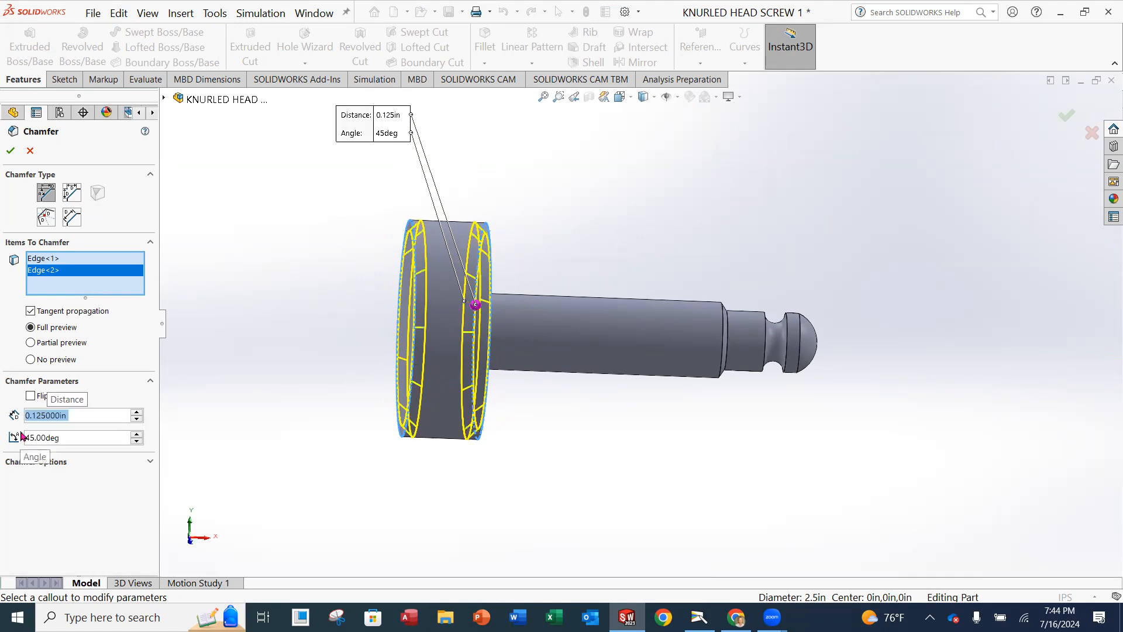
left_click(11, 152)
middle_click_drag(749, 378, 758, 433)
Step: Save the chamfered screw part under its existing file name
left_click(93, 13)
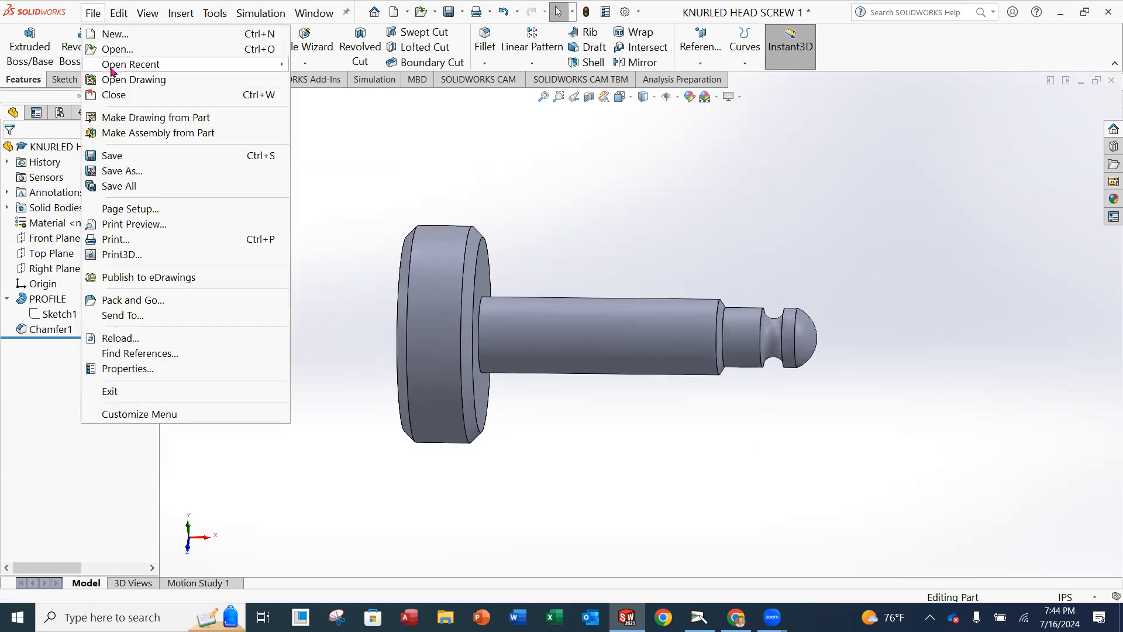
left_click(128, 157)
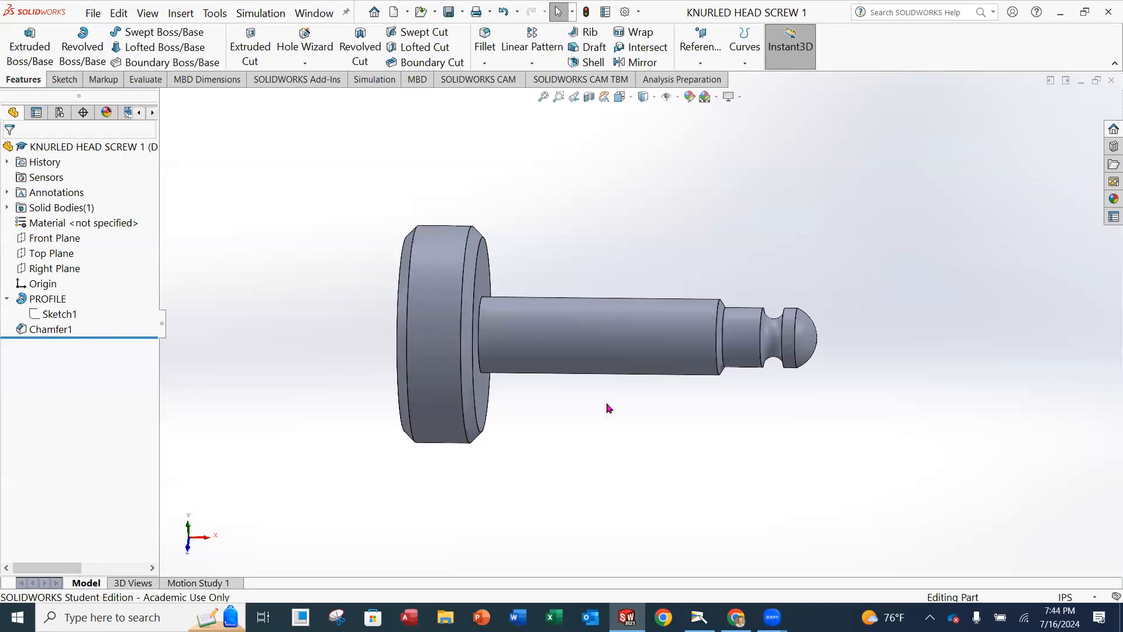
scroll(615, 411, "down", 2)
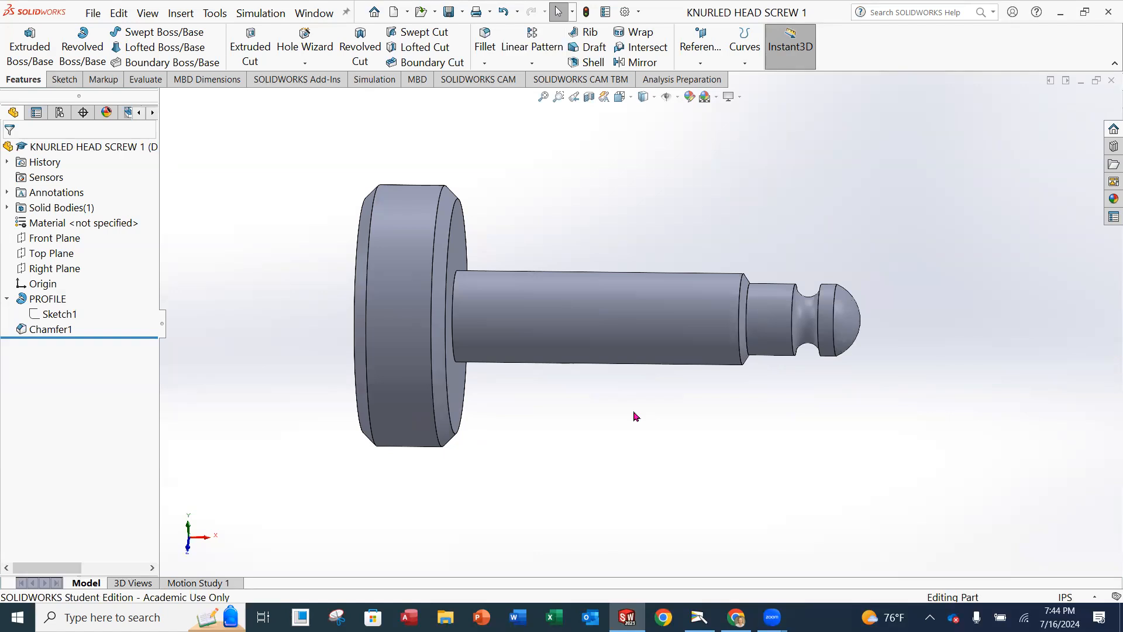